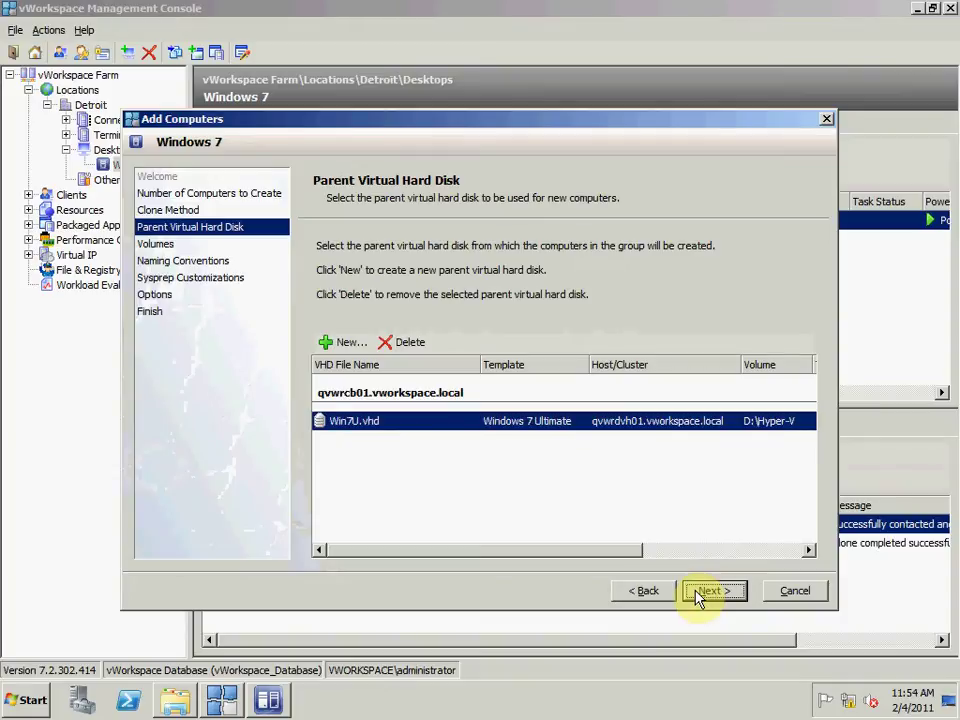
Step: Refresh the storage volumes, allocate the new computers to D:\Hyper-V, and accept the Windows-7??? naming
{"action": "left_click_drag", "start_coordinate": [617, 550], "coordinate": [491, 576]}
{"action": "left_click", "coordinate": [708, 590]}
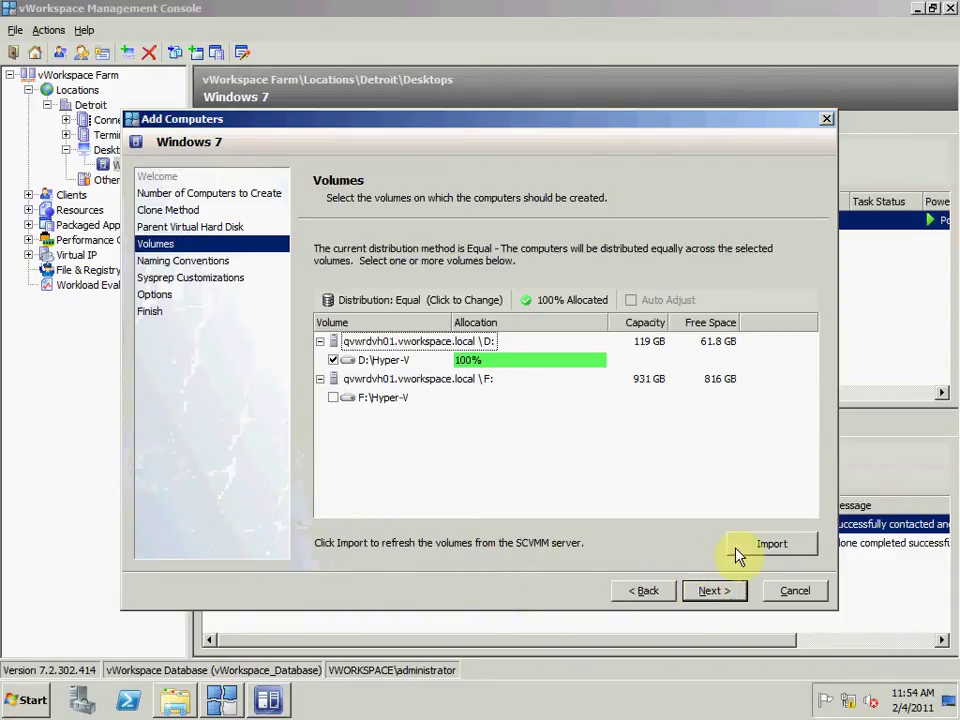
{"action": "left_click", "coordinate": [738, 547]}
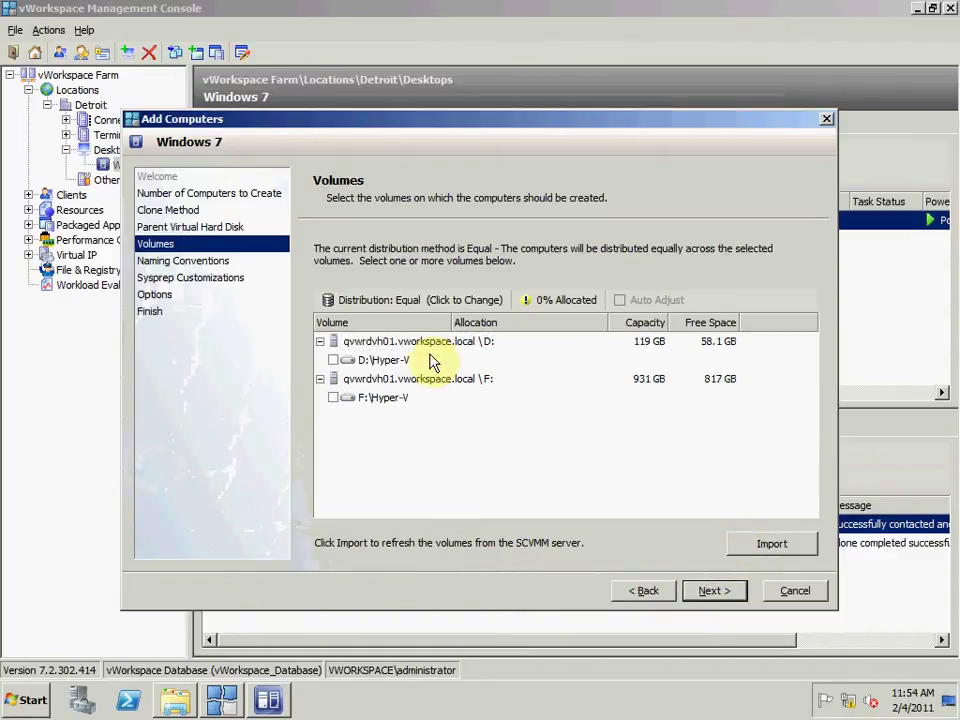
{"action": "left_click", "coordinate": [333, 360]}
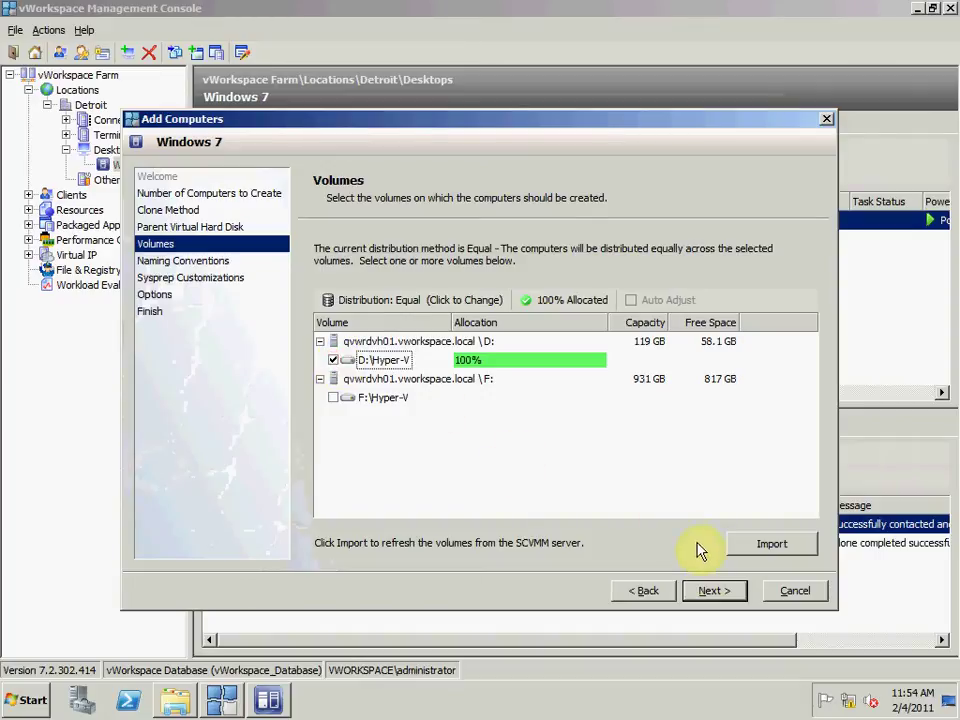
{"action": "left_click", "coordinate": [712, 591]}
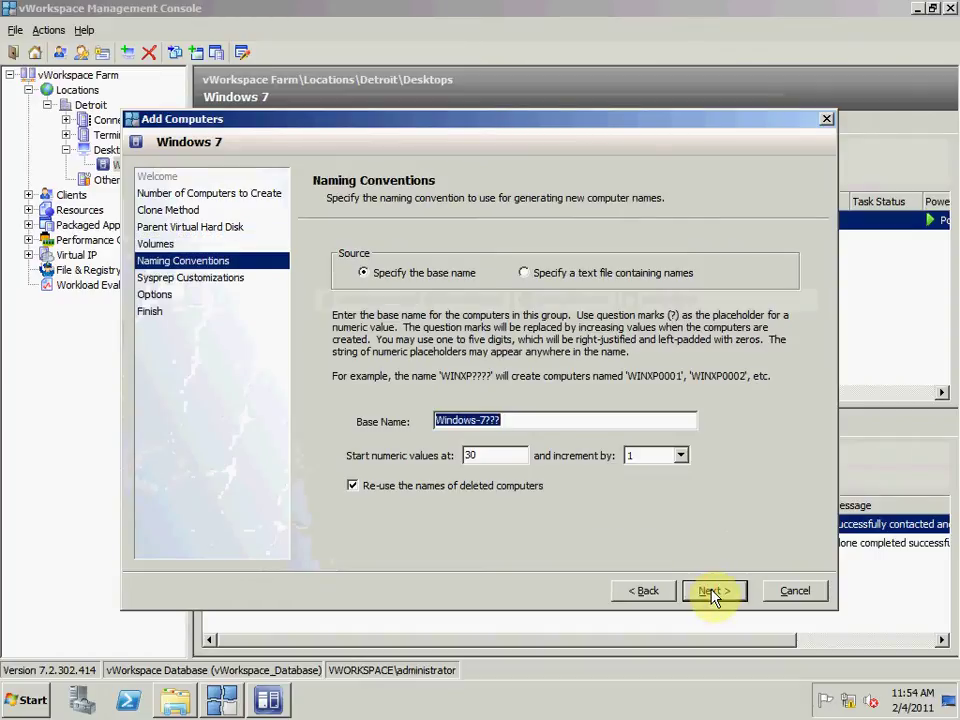
{"action": "left_click", "coordinate": [712, 592]}
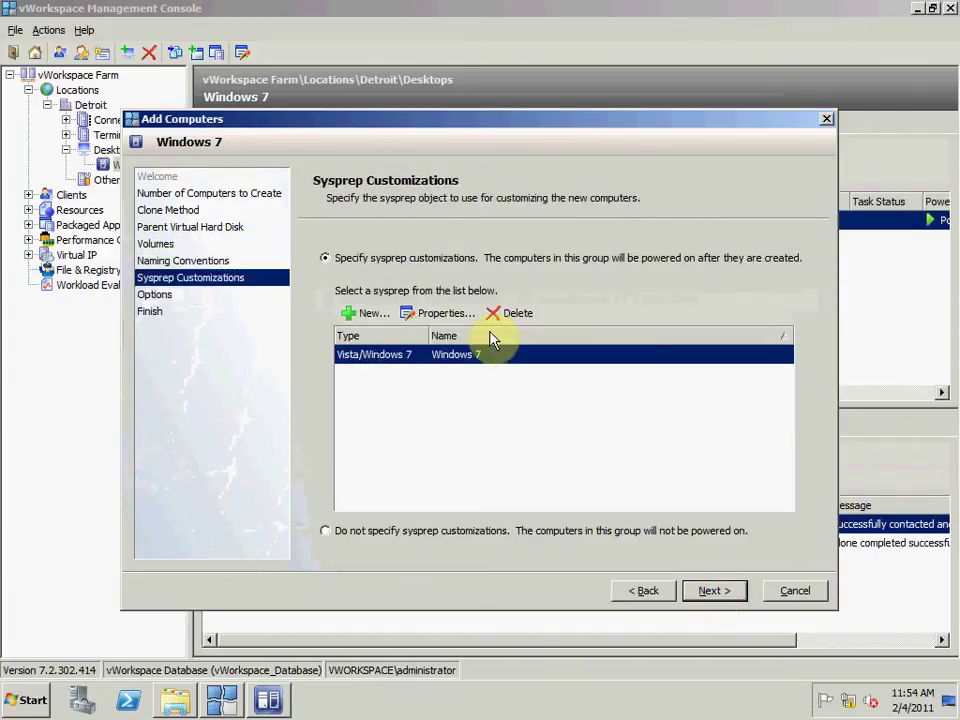
{"action": "left_click", "coordinate": [451, 313]}
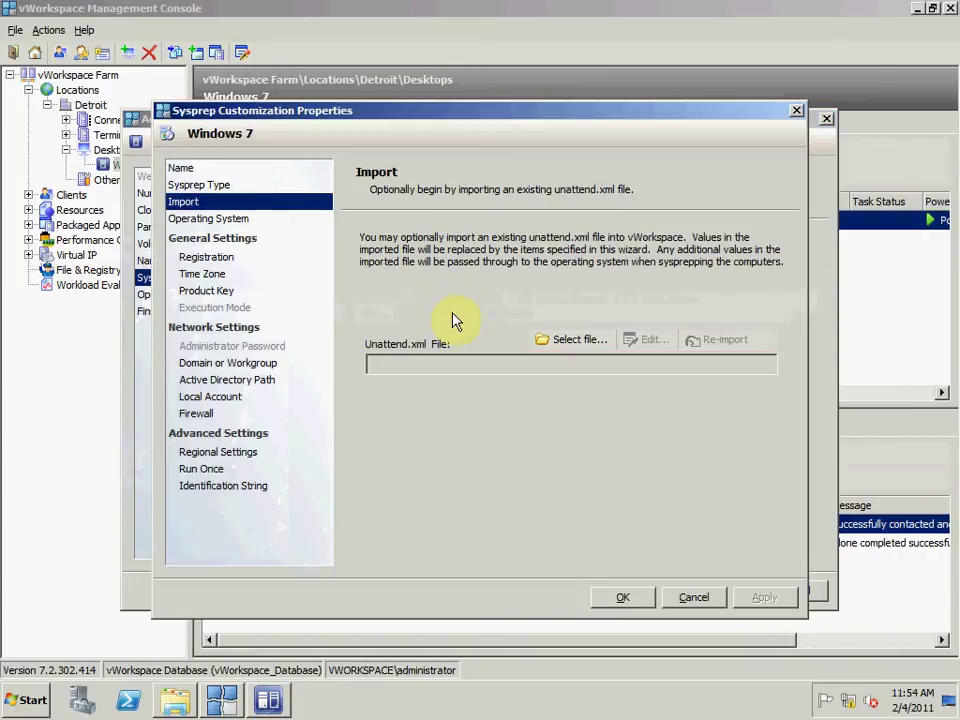
{"action": "left_click", "coordinate": [241, 221]}
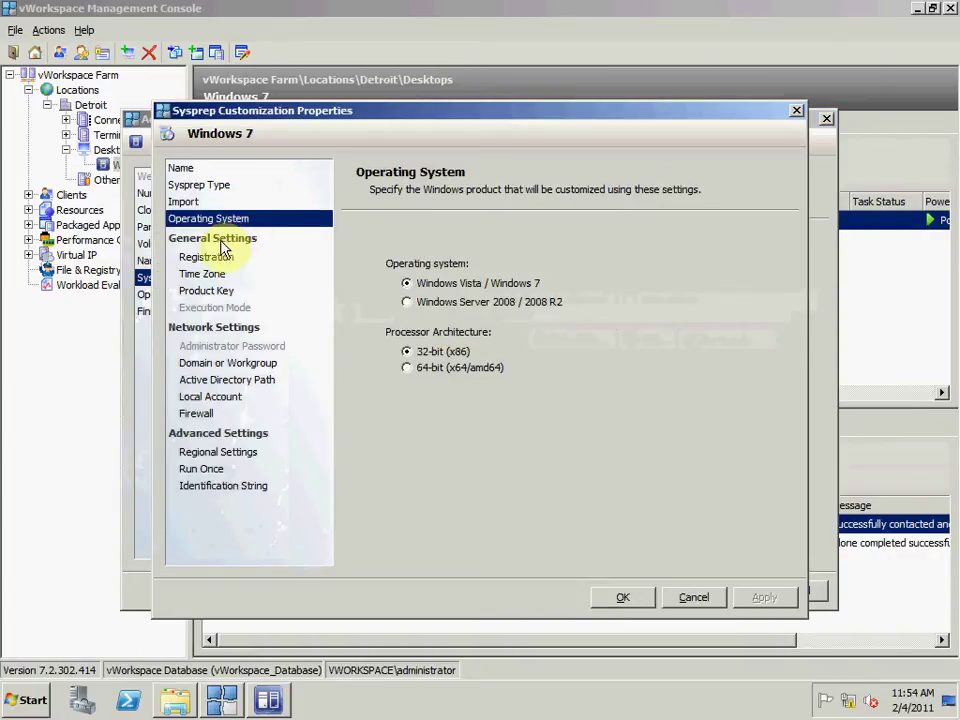
{"action": "left_click", "coordinate": [216, 259]}
{"action": "left_click", "coordinate": [208, 273]}
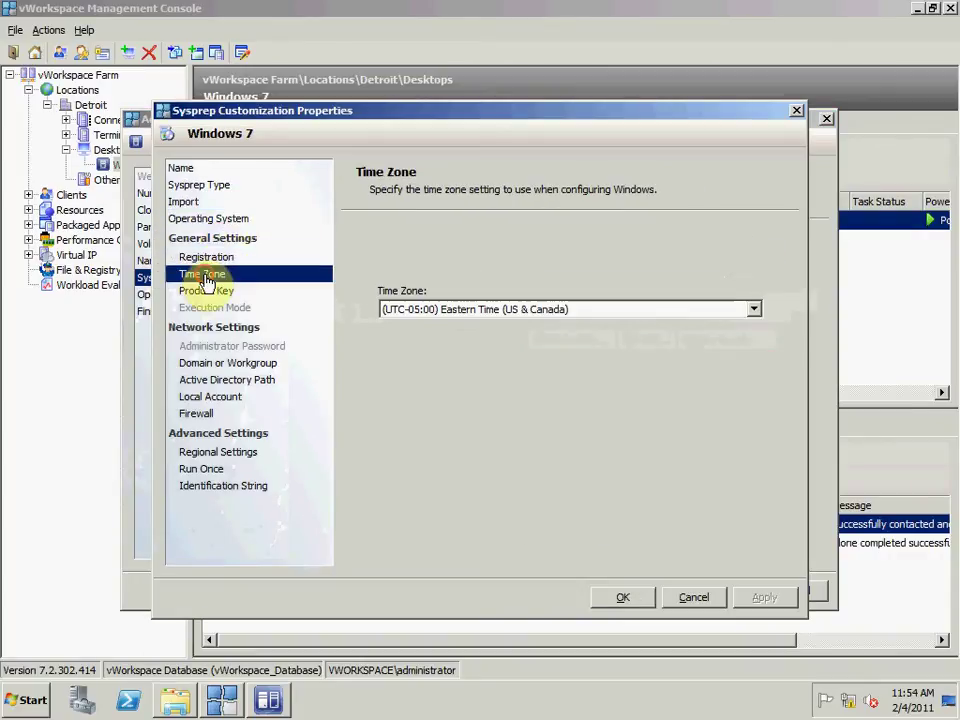
{"action": "left_click", "coordinate": [208, 296]}
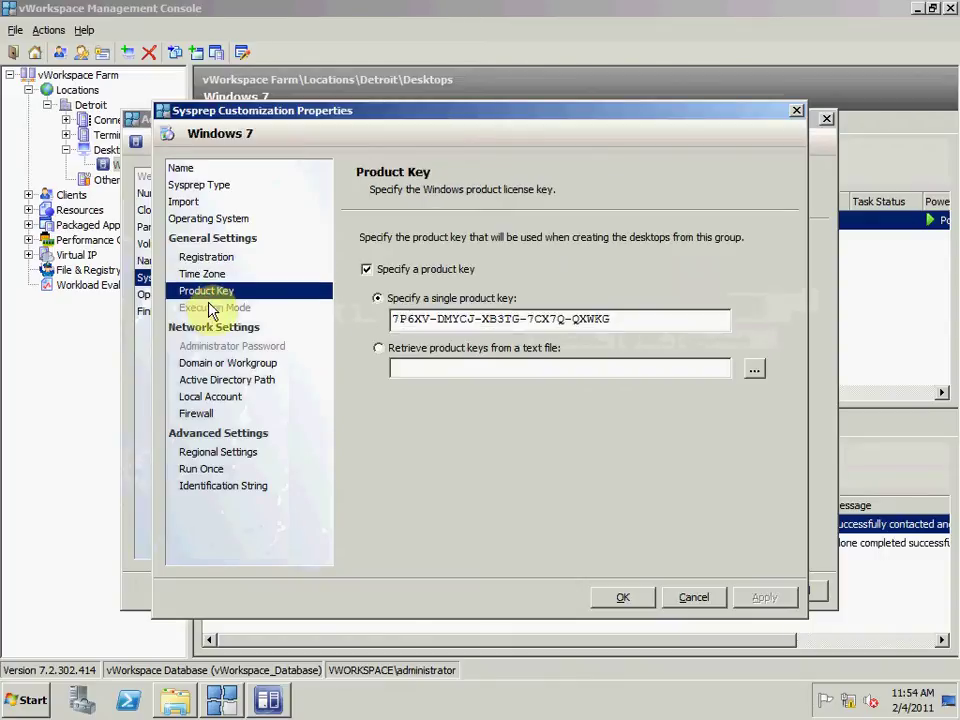
{"action": "left_click", "coordinate": [220, 364]}
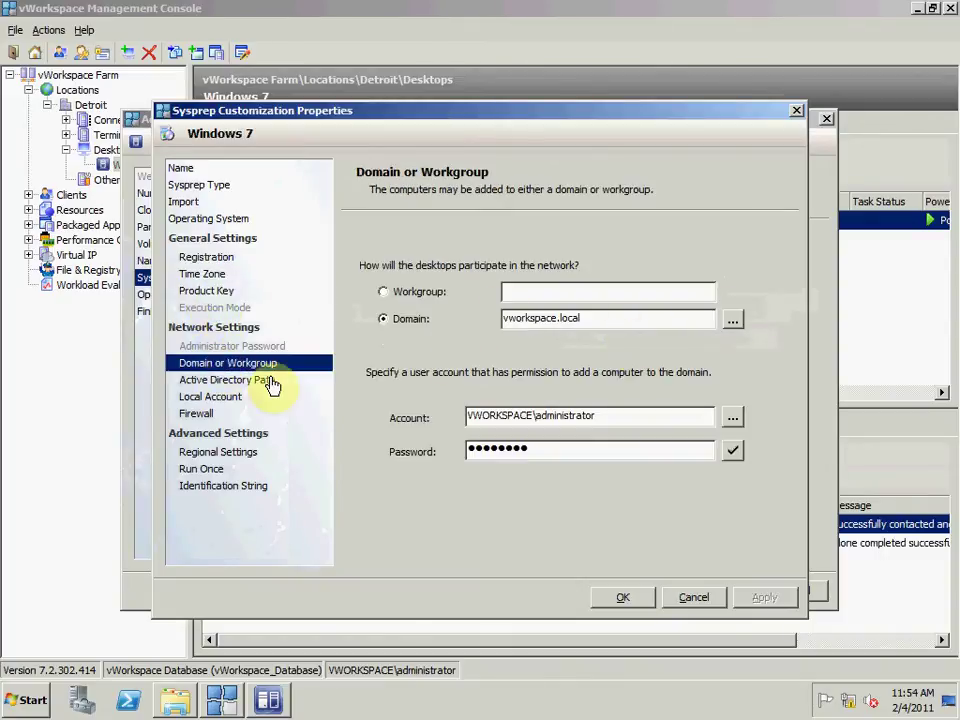
{"action": "left_click", "coordinate": [731, 451]}
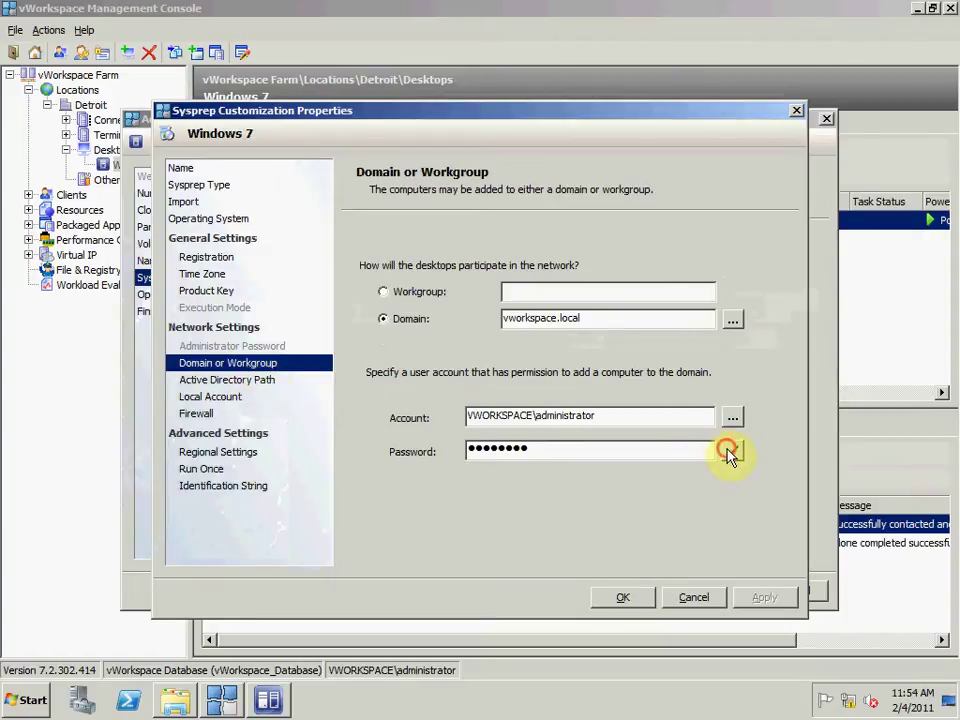
{"action": "left_click", "coordinate": [660, 444]}
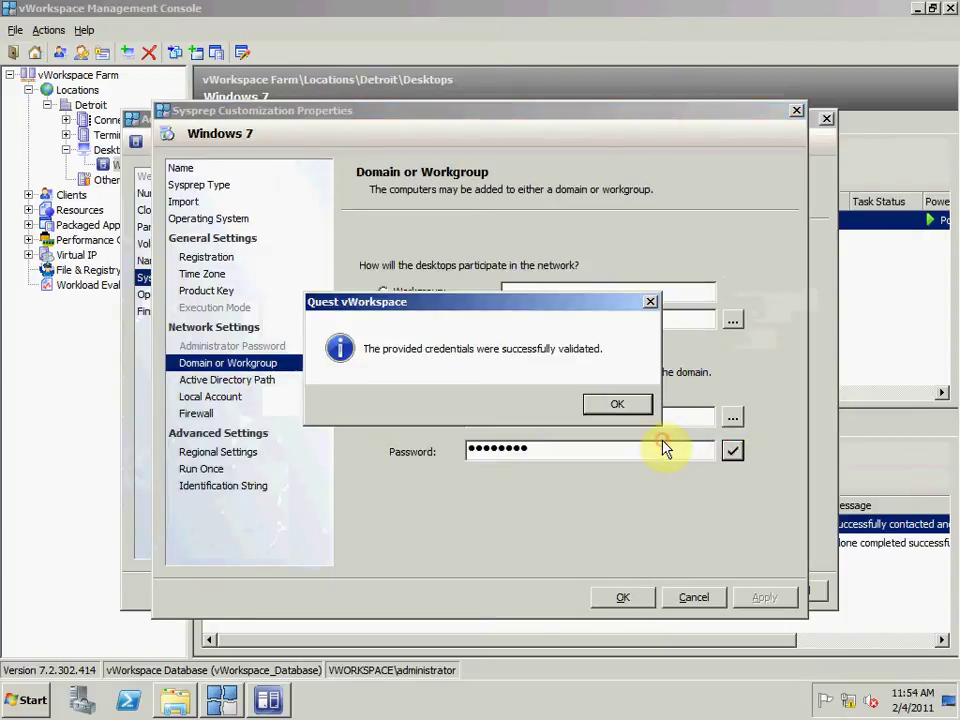
{"action": "left_click", "coordinate": [619, 406]}
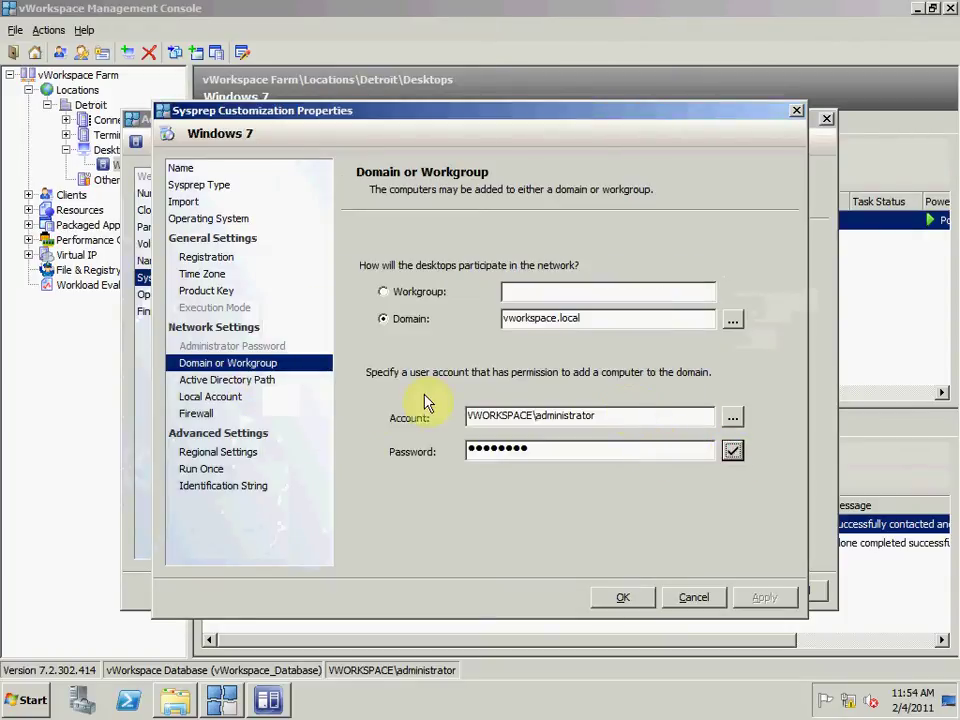
{"action": "left_click", "coordinate": [272, 380]}
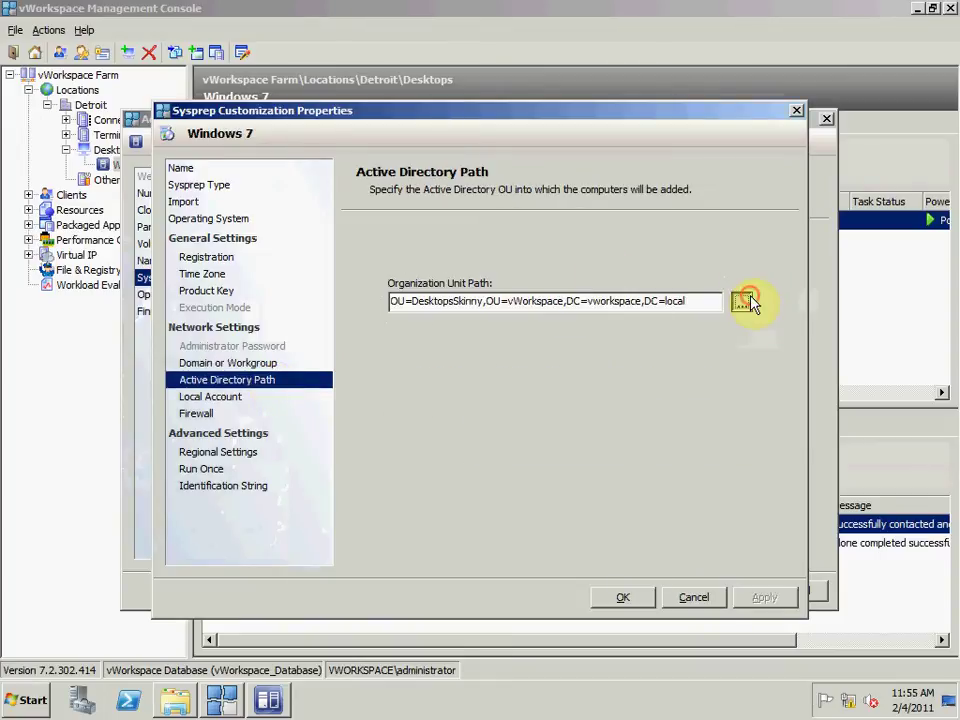
{"action": "left_click", "coordinate": [742, 302]}
{"action": "left_click", "coordinate": [610, 358]}
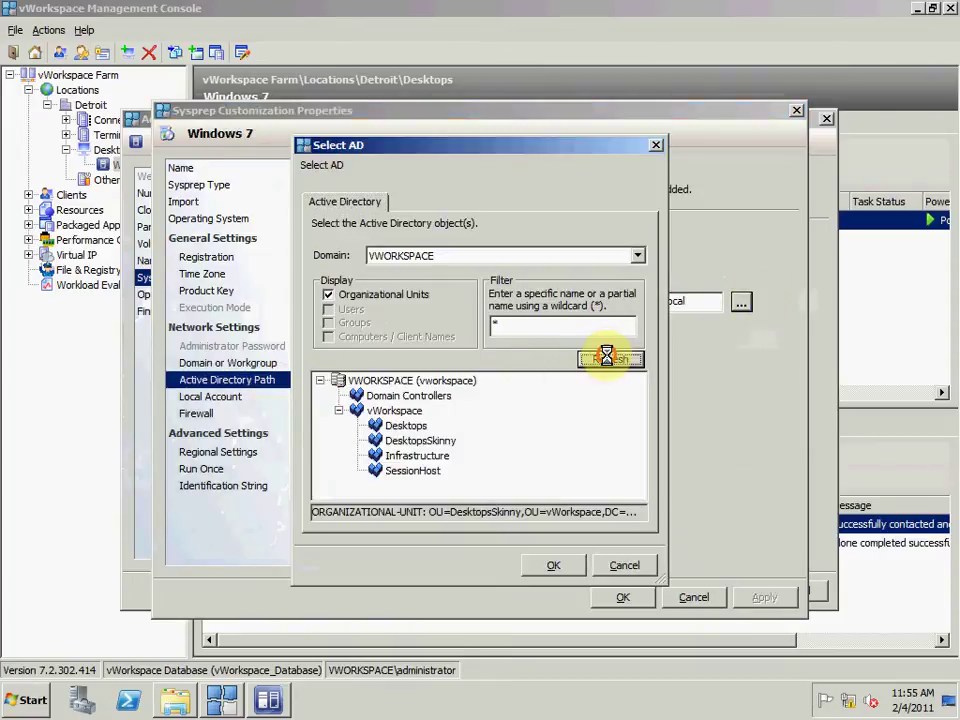
{"action": "left_click", "coordinate": [340, 410]}
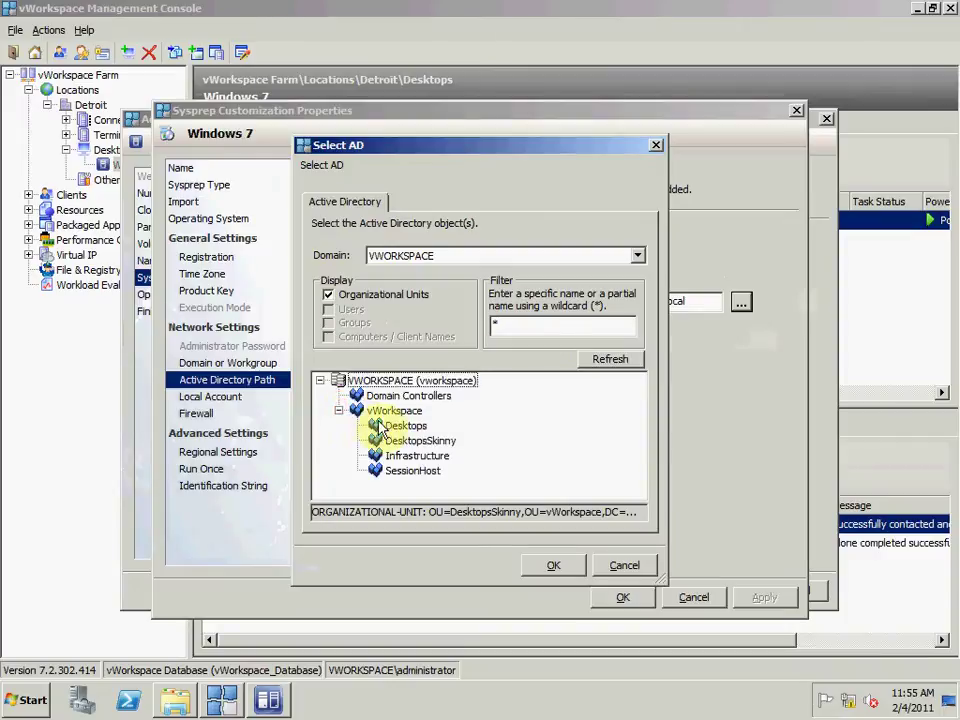
{"action": "left_click", "coordinate": [398, 446]}
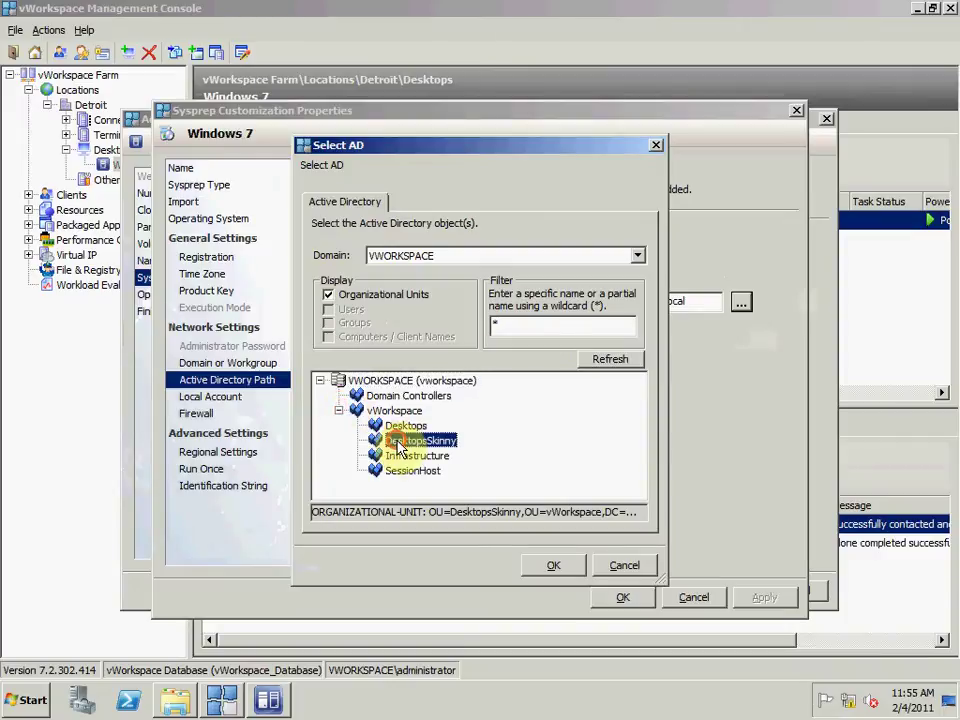
{"action": "left_click", "coordinate": [565, 574]}
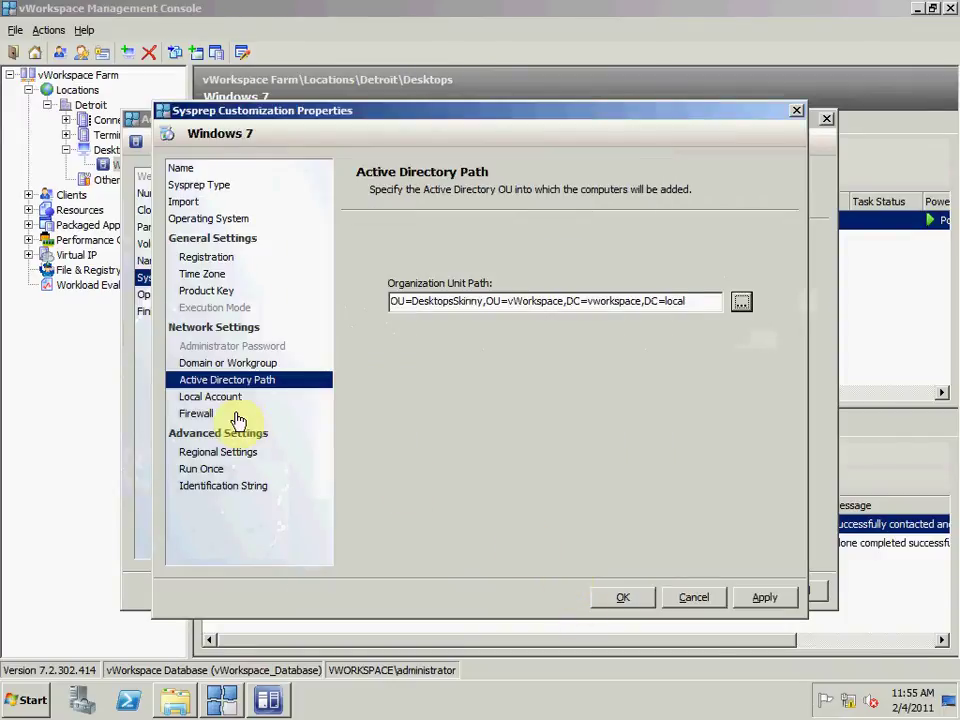
{"action": "left_click", "coordinate": [222, 399]}
{"action": "left_click", "coordinate": [208, 414]}
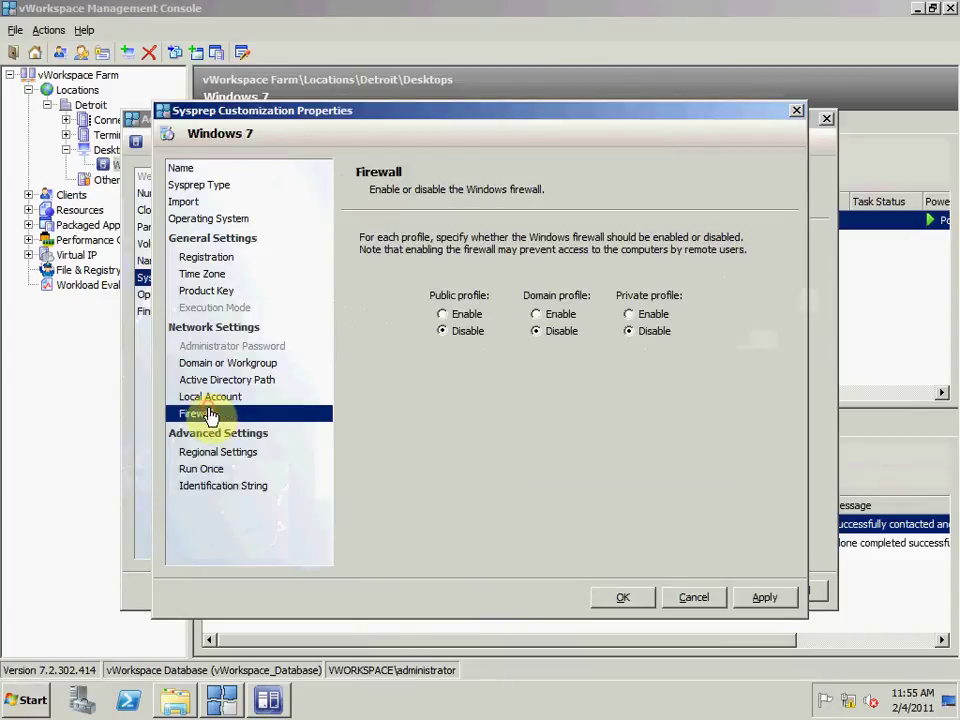
{"action": "left_click", "coordinate": [214, 451]}
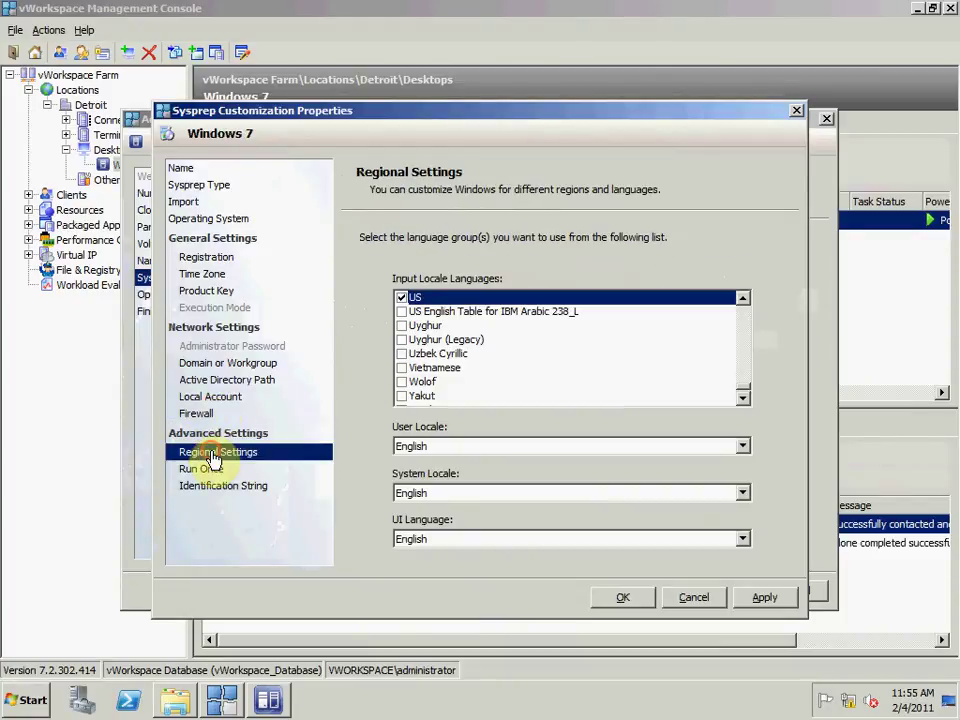
{"action": "left_click", "coordinate": [207, 470]}
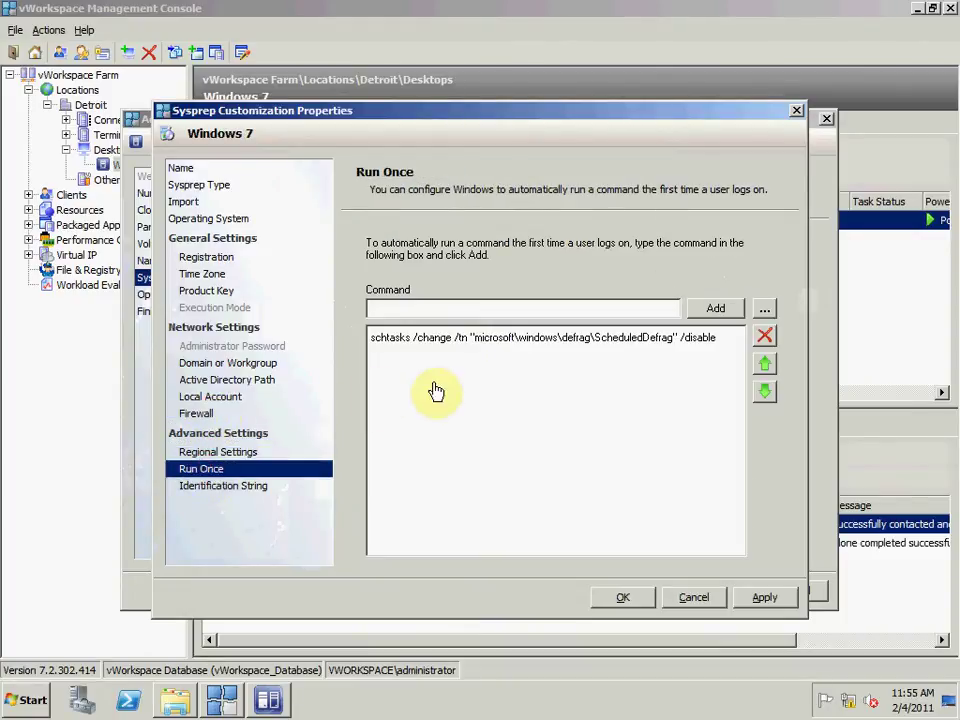
{"action": "left_click", "coordinate": [461, 340]}
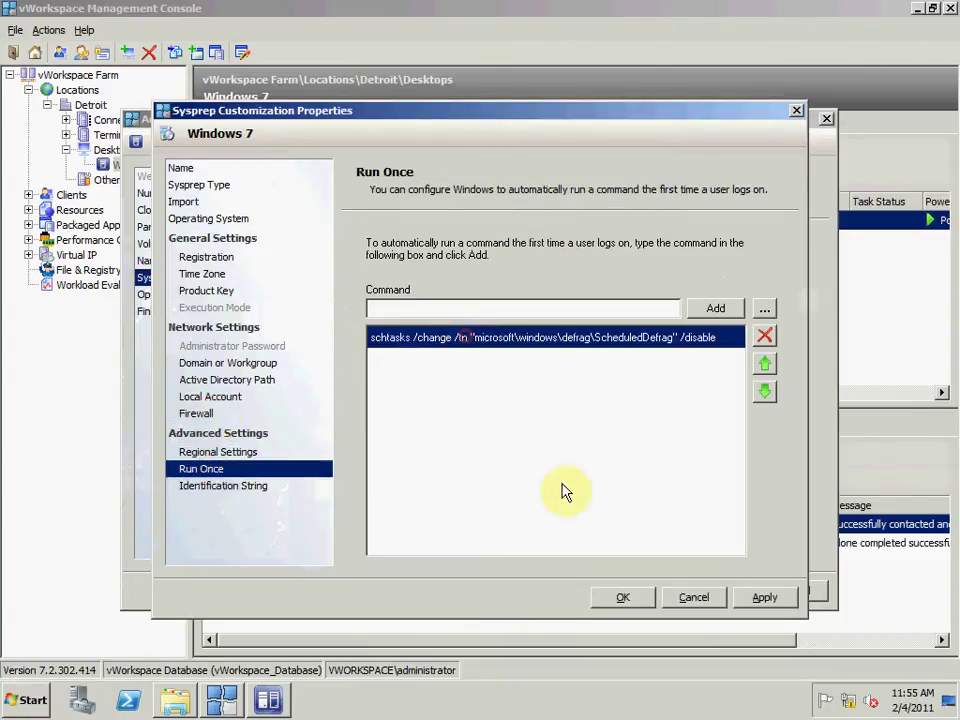
{"action": "left_click", "coordinate": [694, 597]}
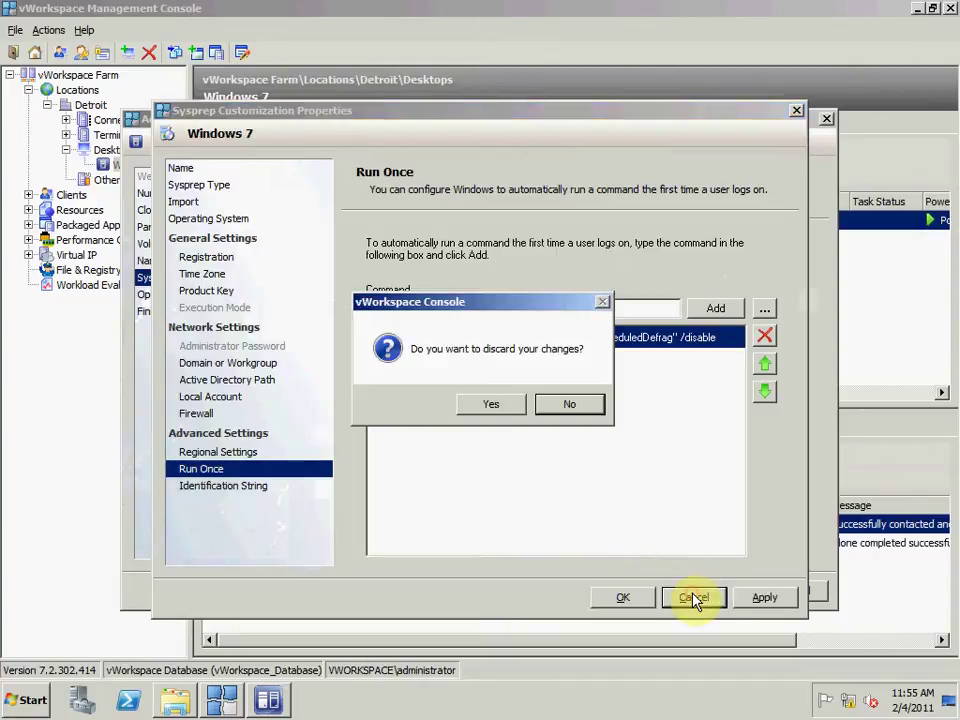
{"action": "left_click", "coordinate": [500, 404]}
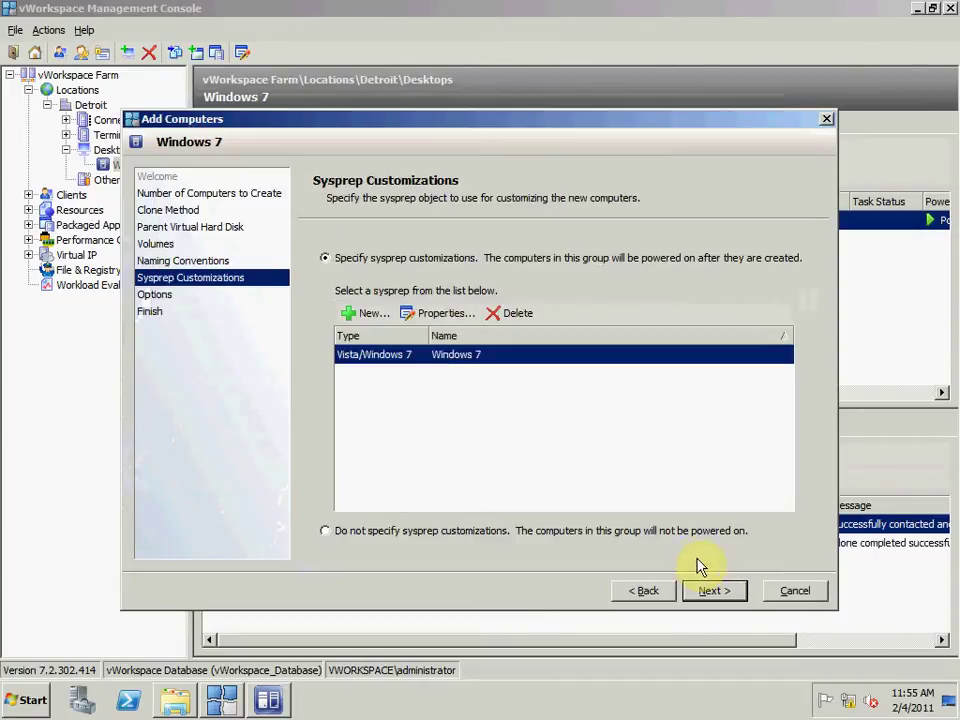
Step: Keep Start Immediately scheduling and finish the wizard to create Windows-7030 to Windows-7038
{"action": "left_click", "coordinate": [711, 591]}
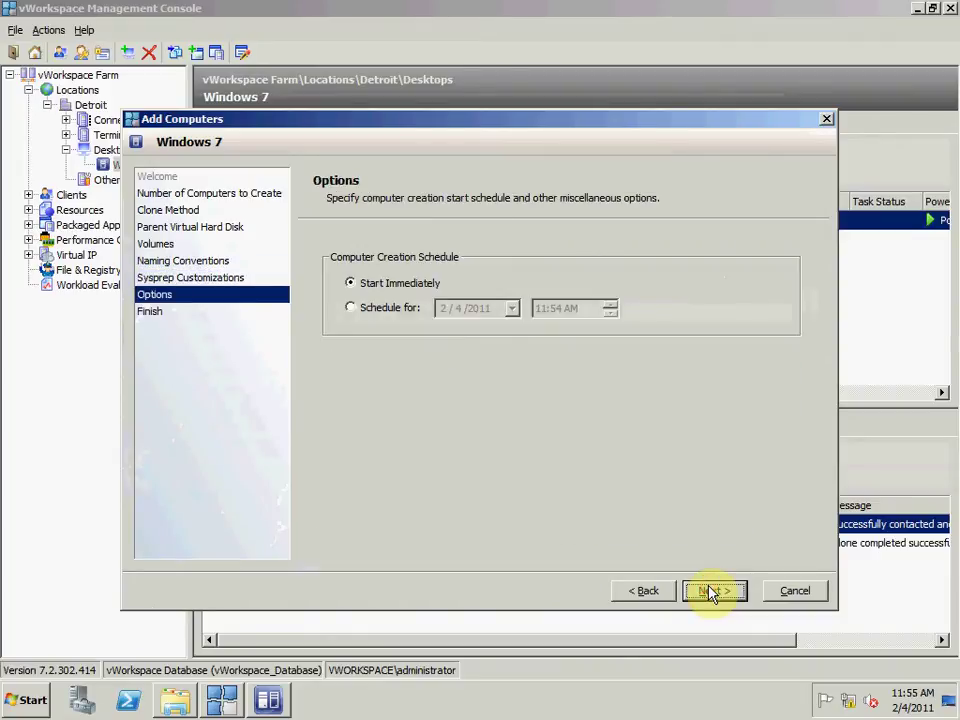
{"action": "left_click", "coordinate": [711, 591]}
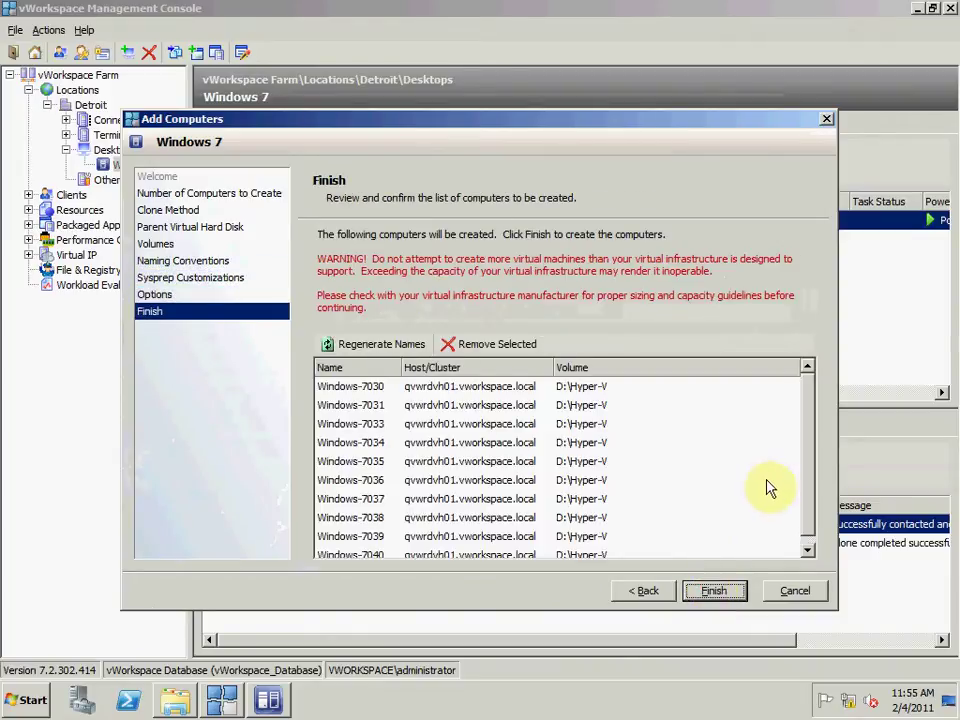
{"action": "mouse_move", "coordinate": [806, 442]}
{"action": "left_mouse_down"}
{"action": "mouse_move", "coordinate": [810, 521]}
{"action": "mouse_move", "coordinate": [806, 424]}
{"action": "left_mouse_up"}
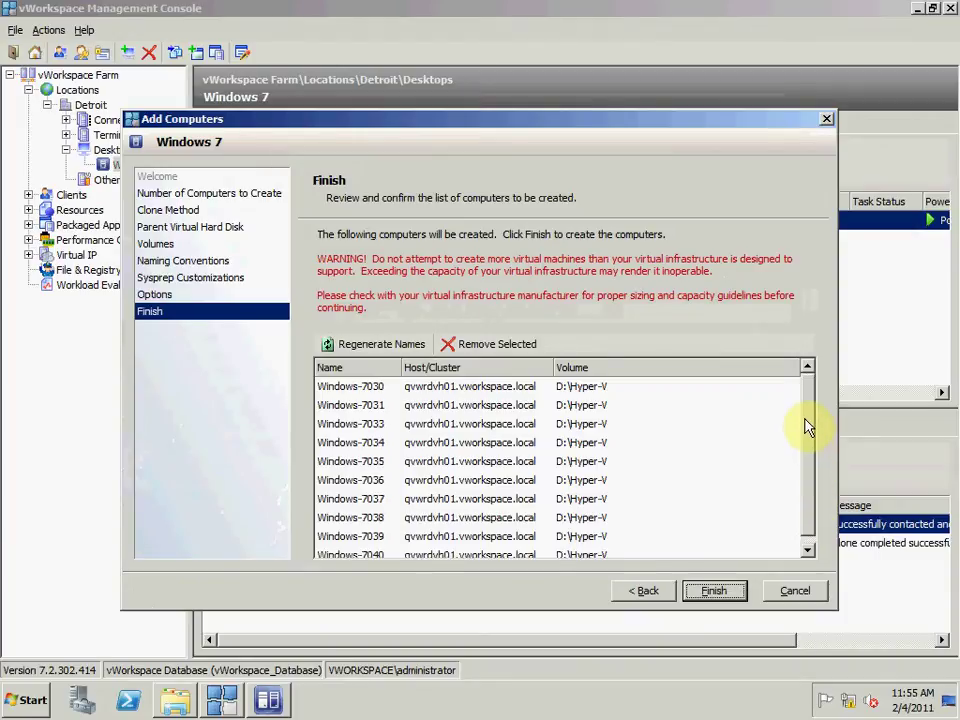
{"action": "left_click", "coordinate": [716, 592]}
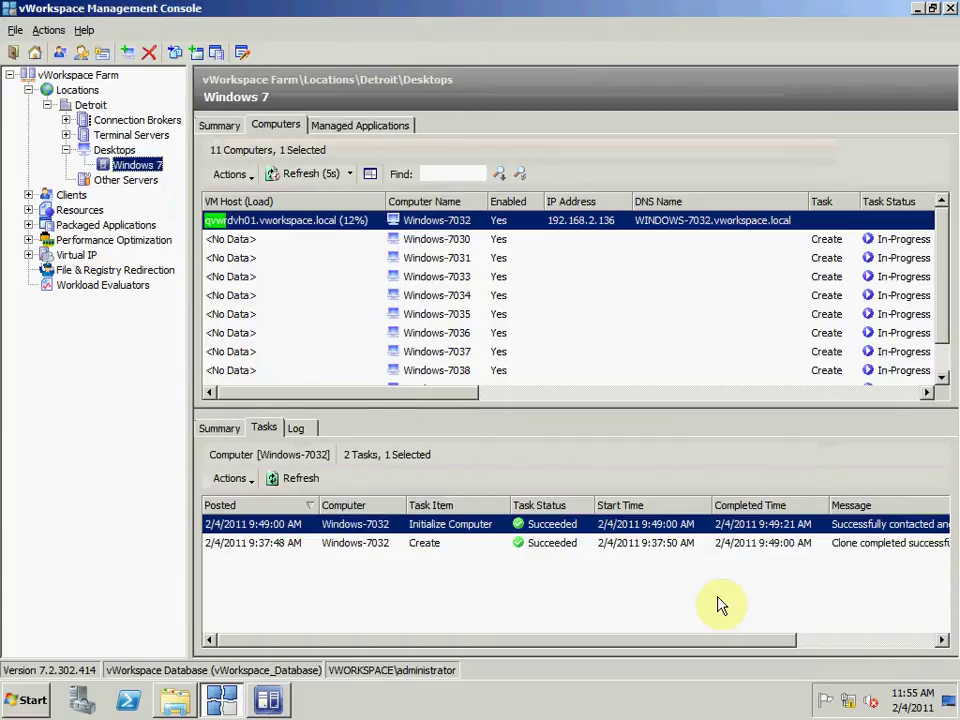
Step: Check the Windows-7030 creation job in Virtual Machine Manager, then return to vWorkspace
{"action": "left_click", "coordinate": [280, 703]}
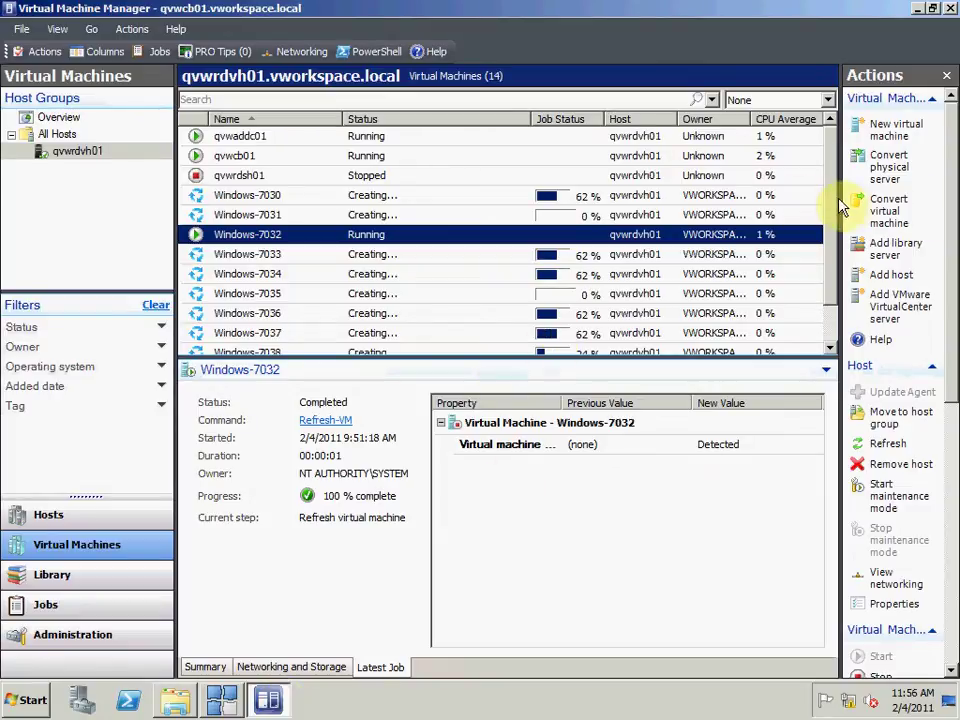
{"action": "scroll", "coordinate": [840, 245], "scroll_direction": "down", "scroll_amount": 1}
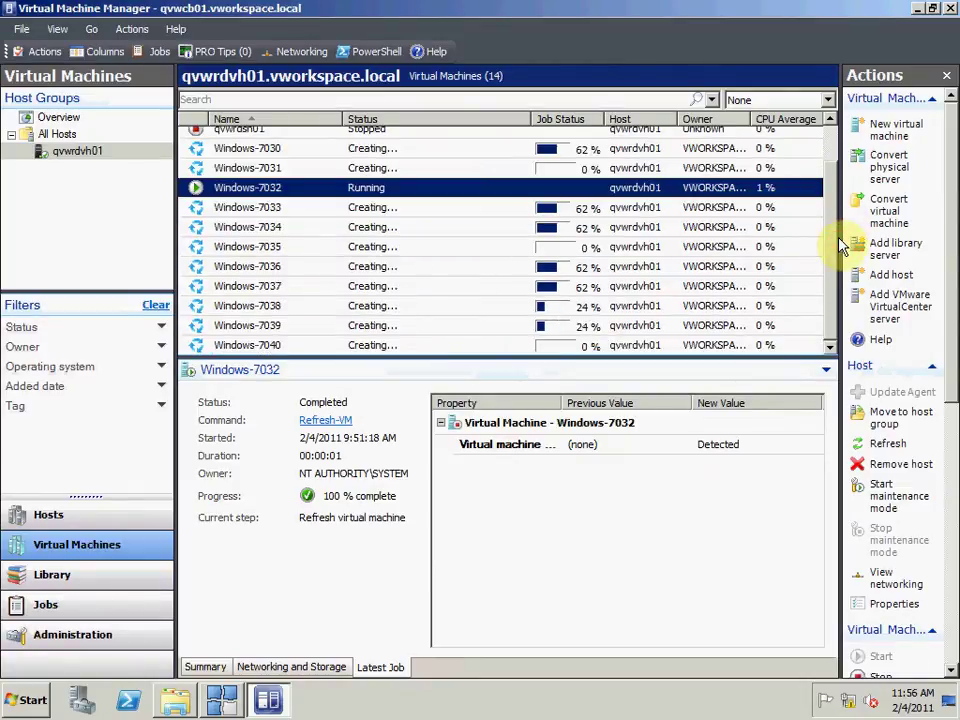
{"action": "left_click", "coordinate": [353, 150]}
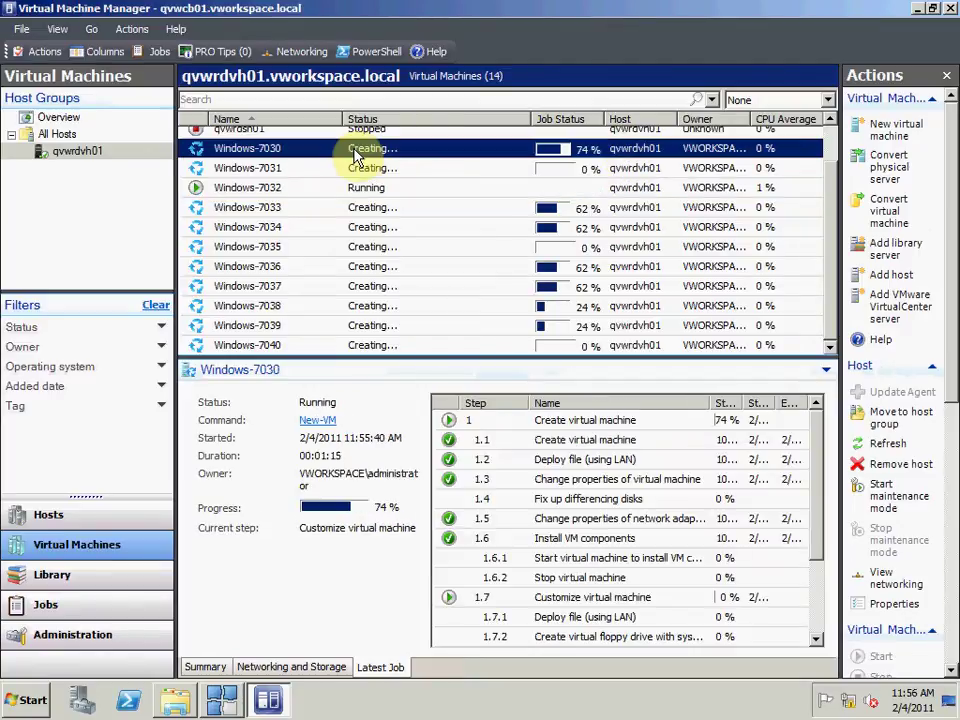
{"action": "left_click", "coordinate": [222, 700]}
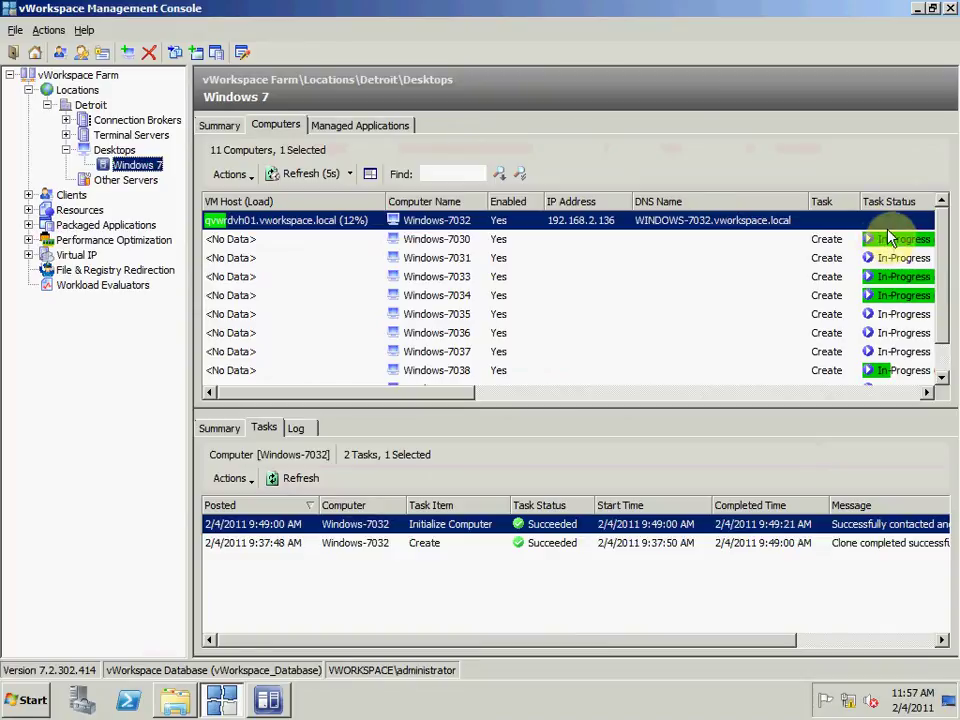
Step: Move Task Status beside Computer Name and check tasks for Windows-7030, 7031 and 7034
{"action": "left_click_drag", "start_coordinate": [824, 212], "coordinate": [390, 205]}
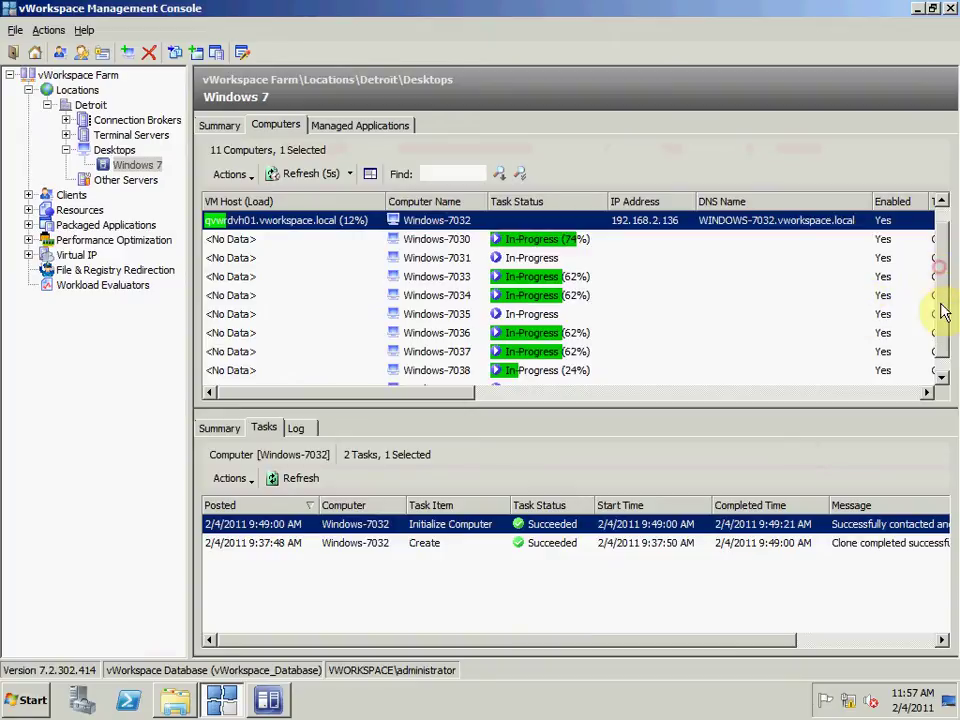
{"action": "scroll", "coordinate": [938, 310], "scroll_direction": "down", "scroll_amount": 1}
{"action": "scroll", "coordinate": [940, 278], "scroll_direction": "up", "scroll_amount": 1}
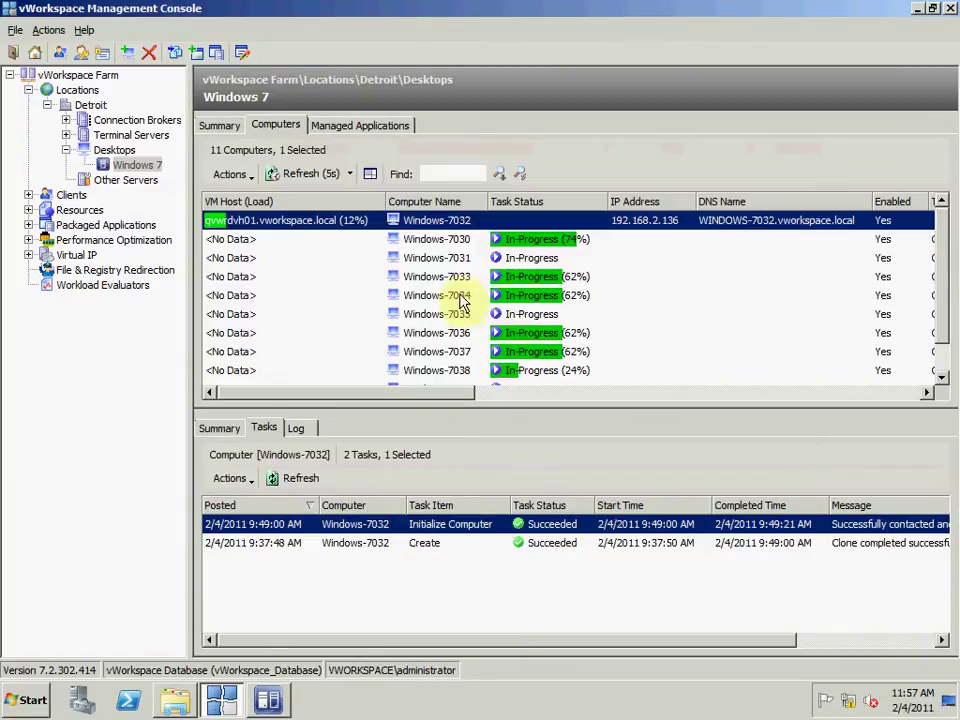
{"action": "left_click", "coordinate": [440, 242]}
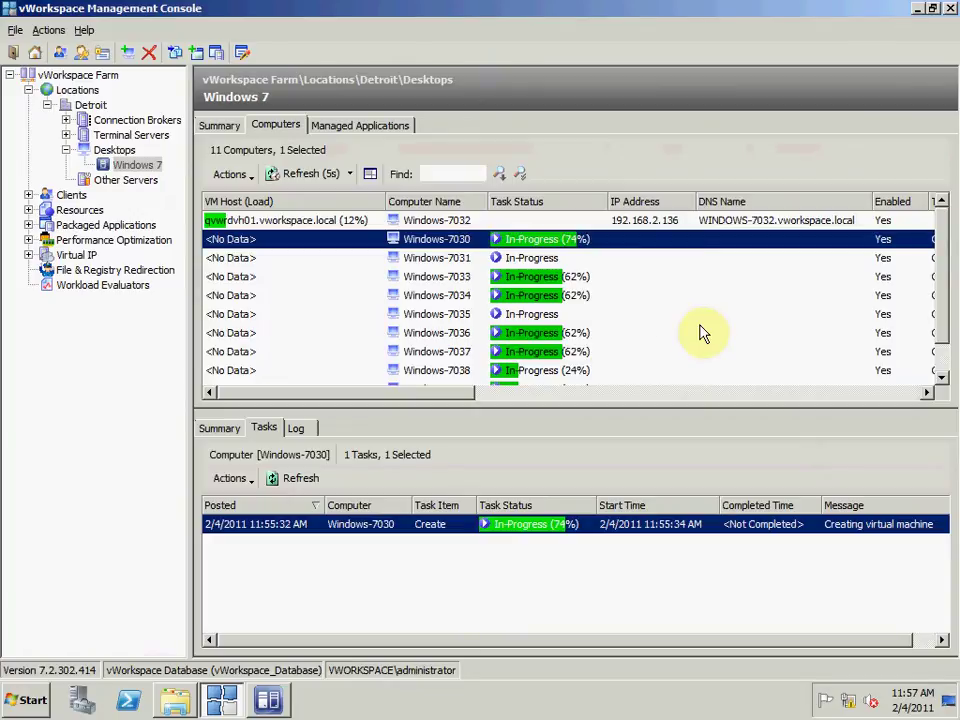
{"action": "left_click", "coordinate": [548, 259]}
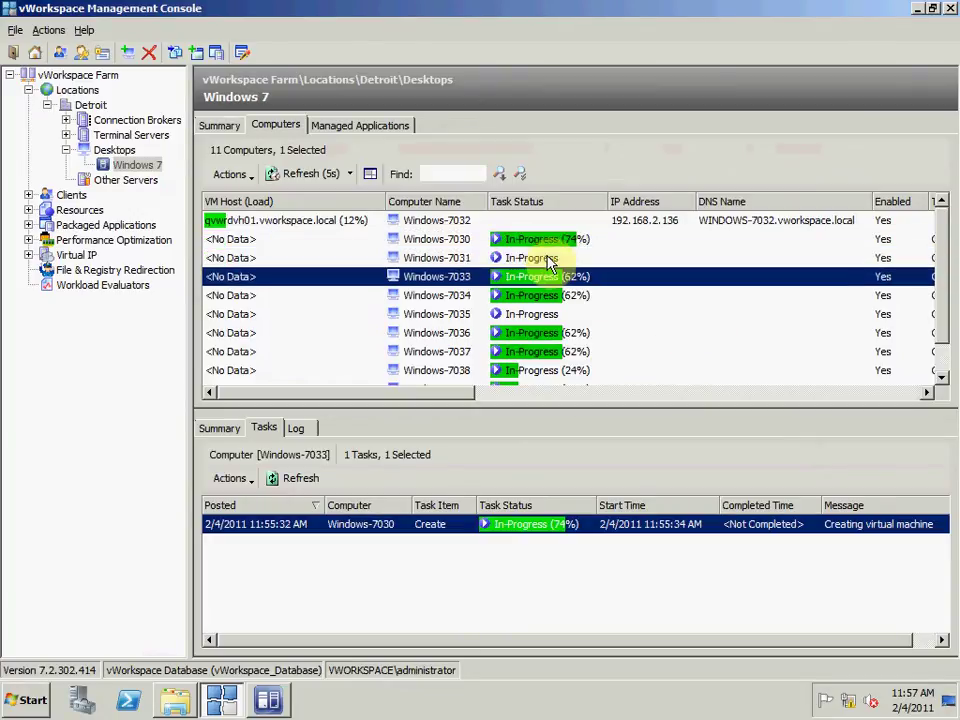
{"action": "key", "text": "Down"}
{"action": "key", "text": "Down"}
{"action": "key", "text": "Down"}
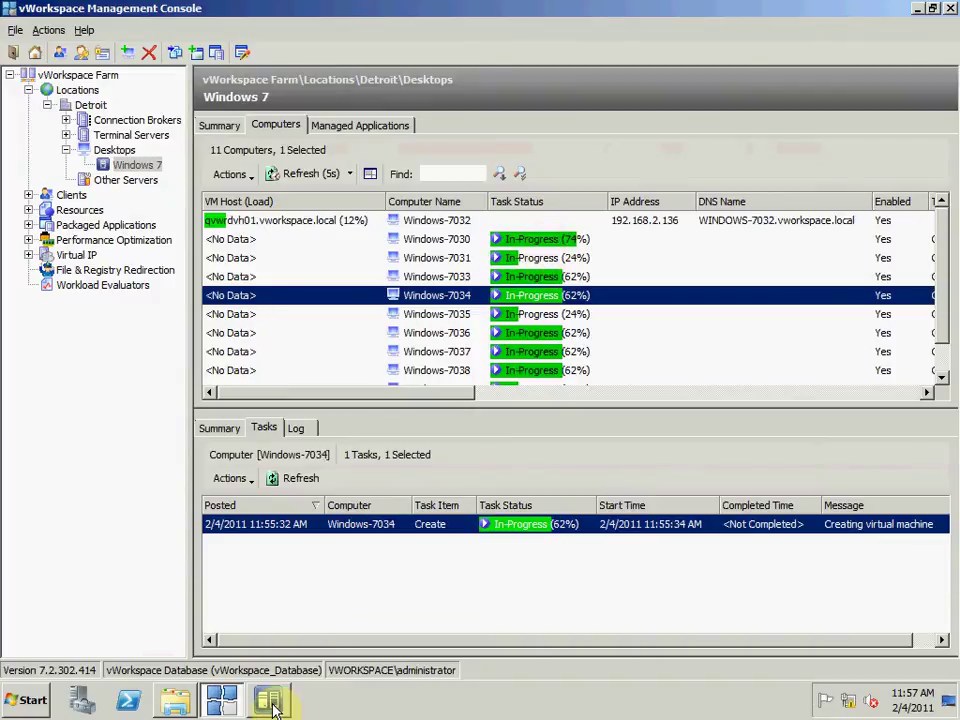
Step: Back in Virtual Machine Manager, connect a viewer console to the Windows-7030 VM
{"action": "mouse_move", "coordinate": [274, 705]}
{"action": "left_click", "coordinate": [283, 670]}
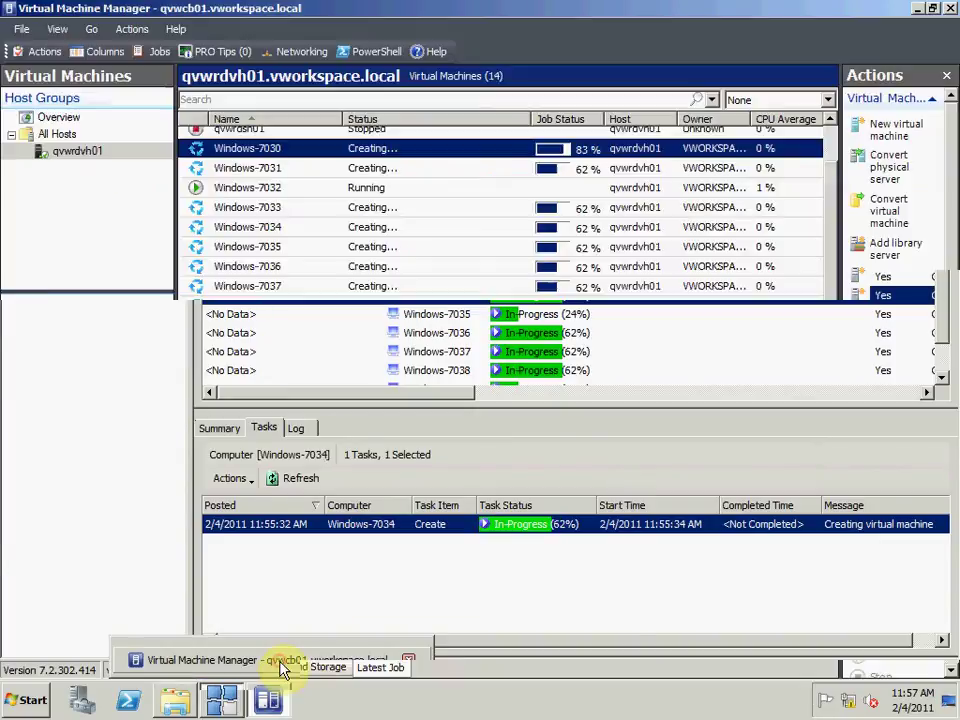
{"action": "right_click", "coordinate": [433, 155]}
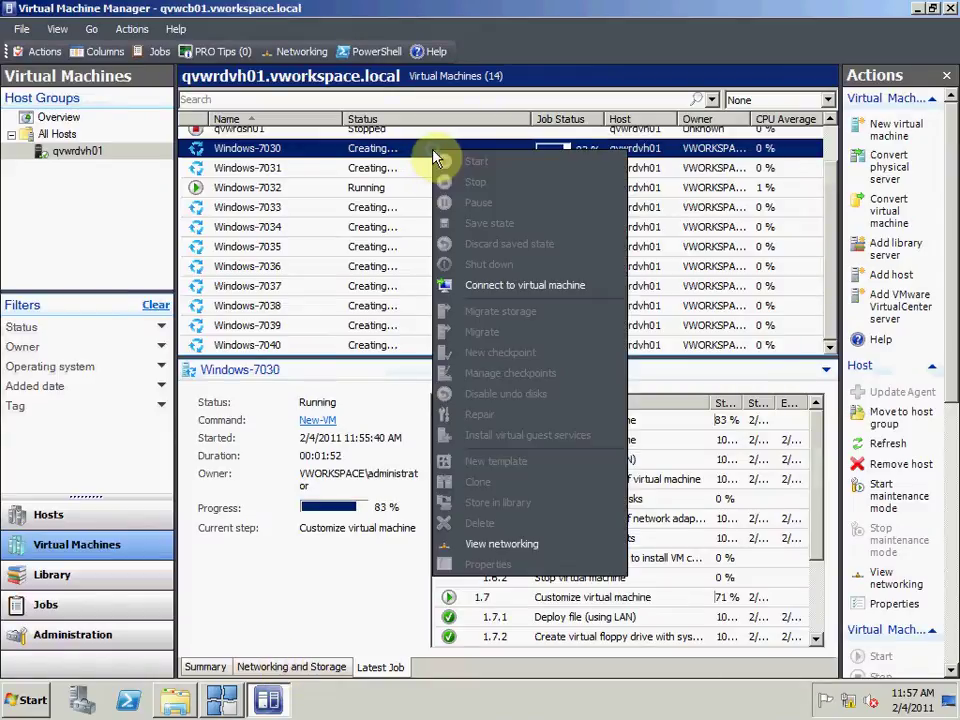
{"action": "left_click", "coordinate": [479, 285]}
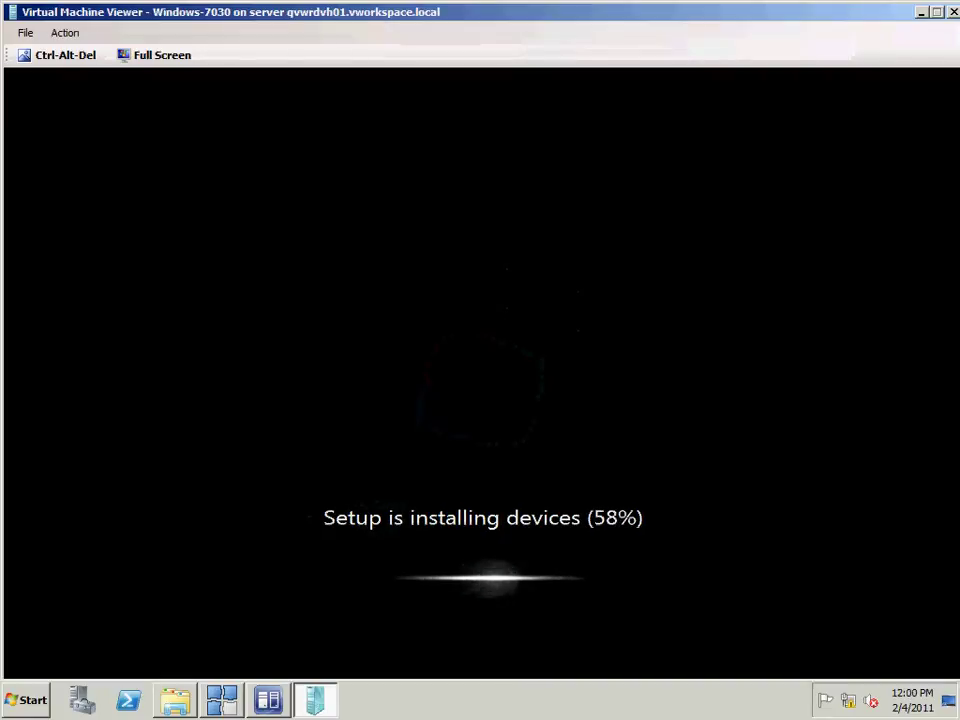
{"action": "left_click", "coordinate": [176, 700]}
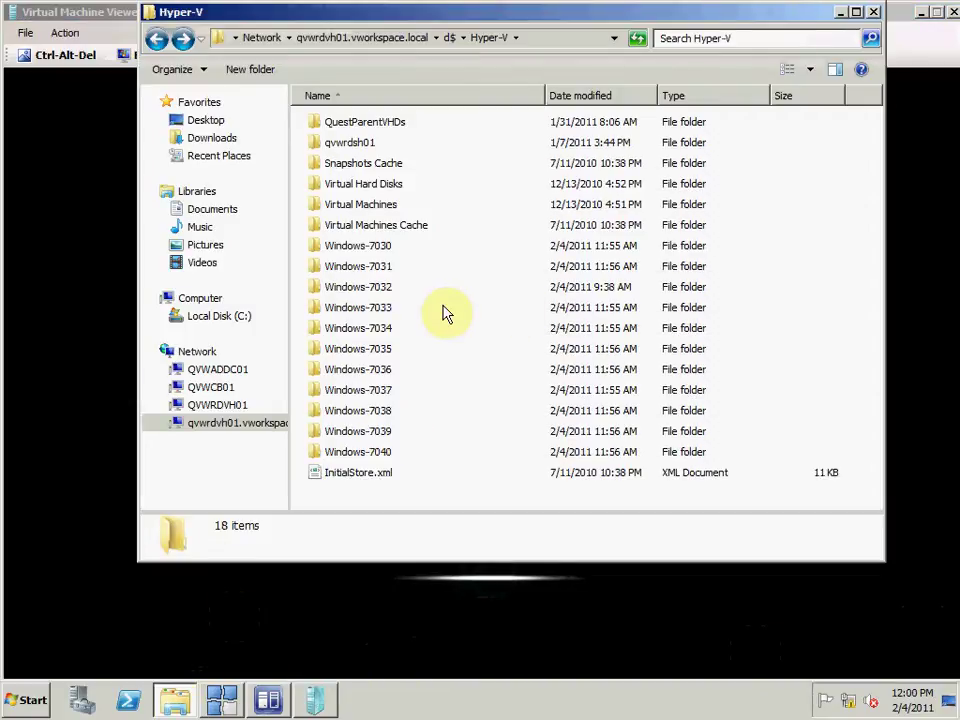
{"action": "left_click", "coordinate": [534, 38]}
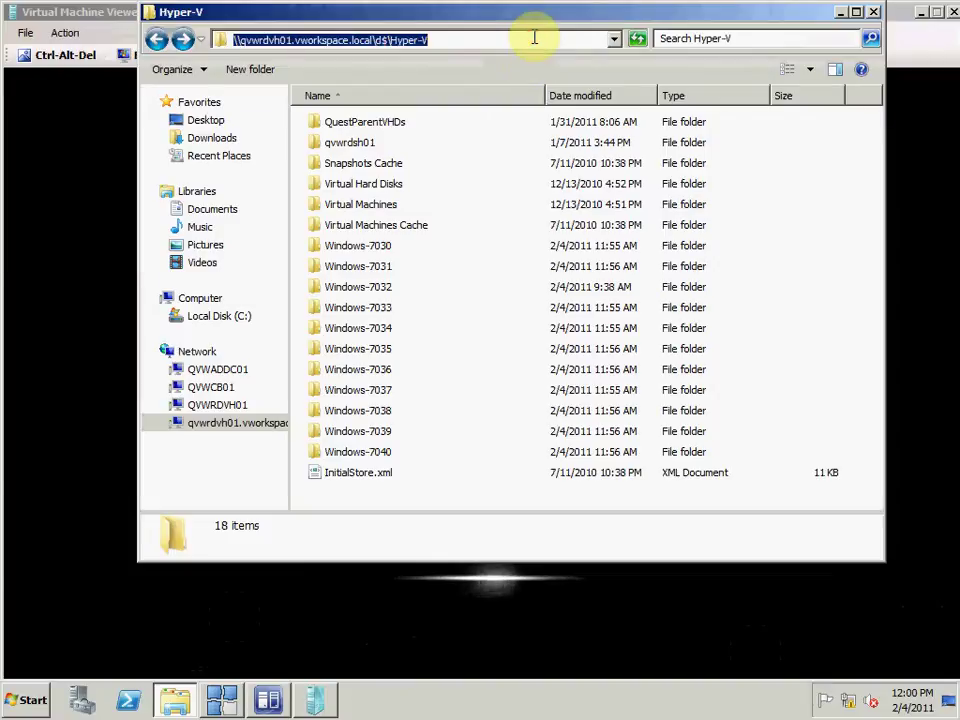
{"action": "left_click", "coordinate": [375, 350]}
{"action": "double_click", "coordinate": [374, 350]}
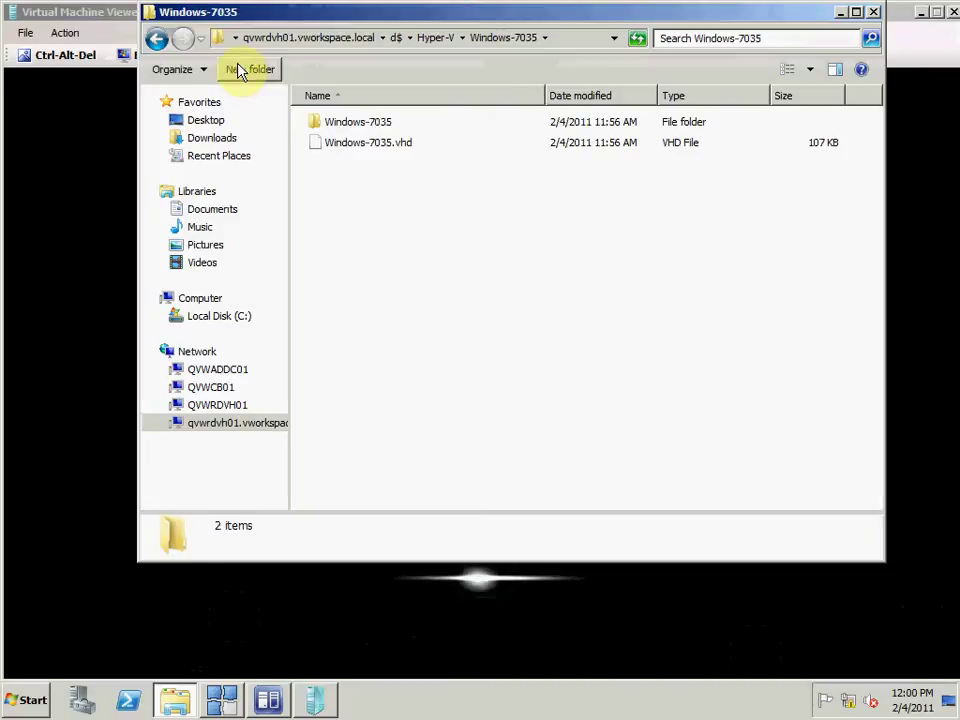
{"action": "left_click", "coordinate": [160, 40]}
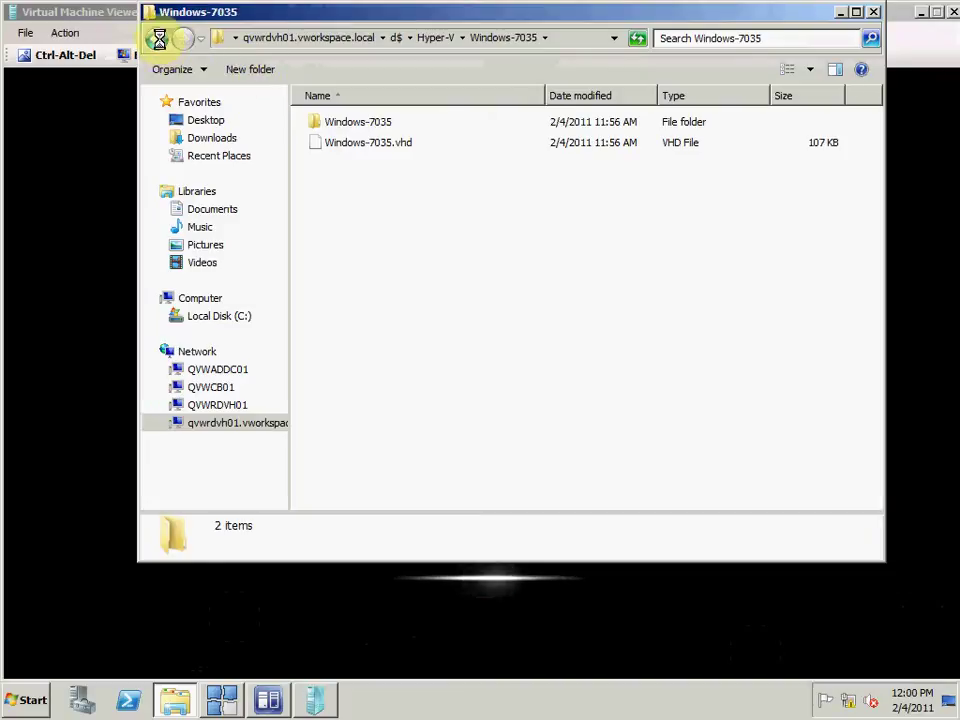
{"action": "left_click_drag", "start_coordinate": [248, 24], "coordinate": [250, 60]}
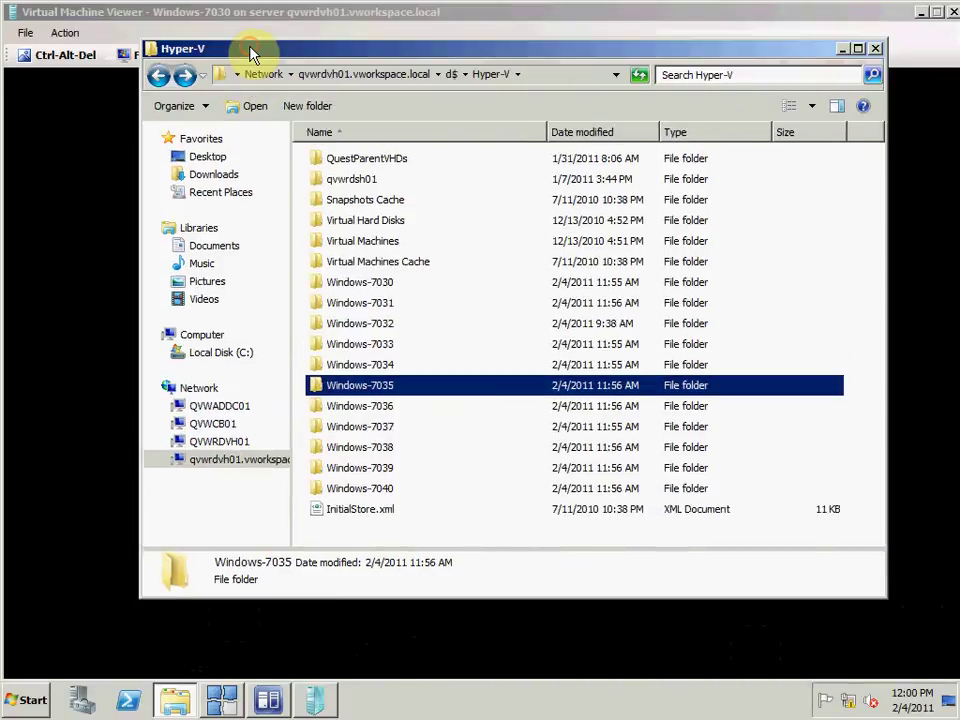
{"action": "double_click", "coordinate": [386, 285]}
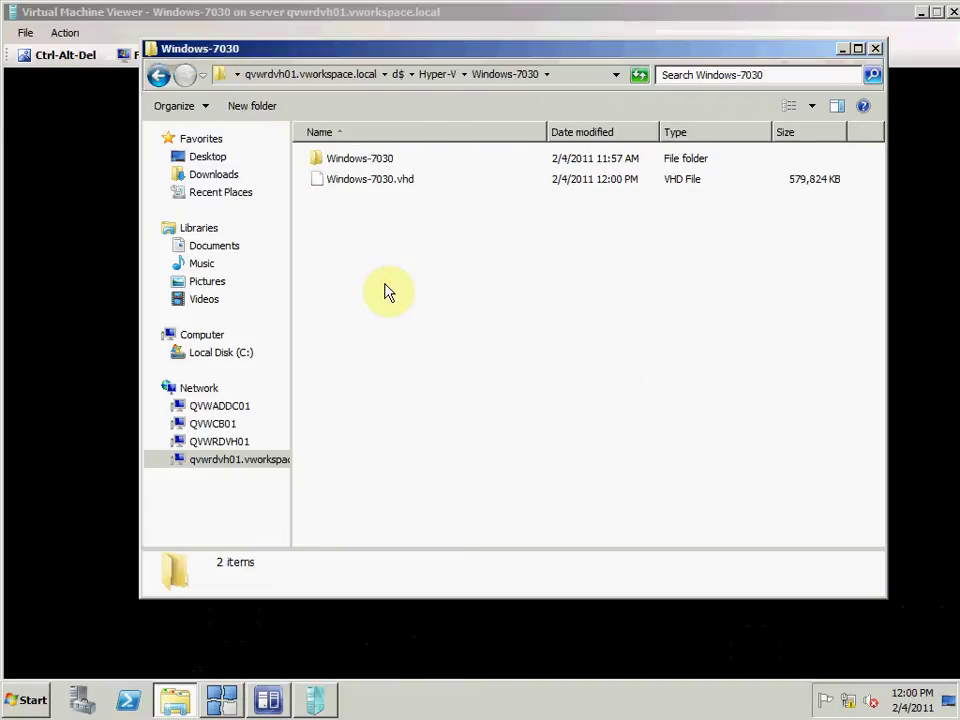
{"action": "left_click", "coordinate": [409, 187]}
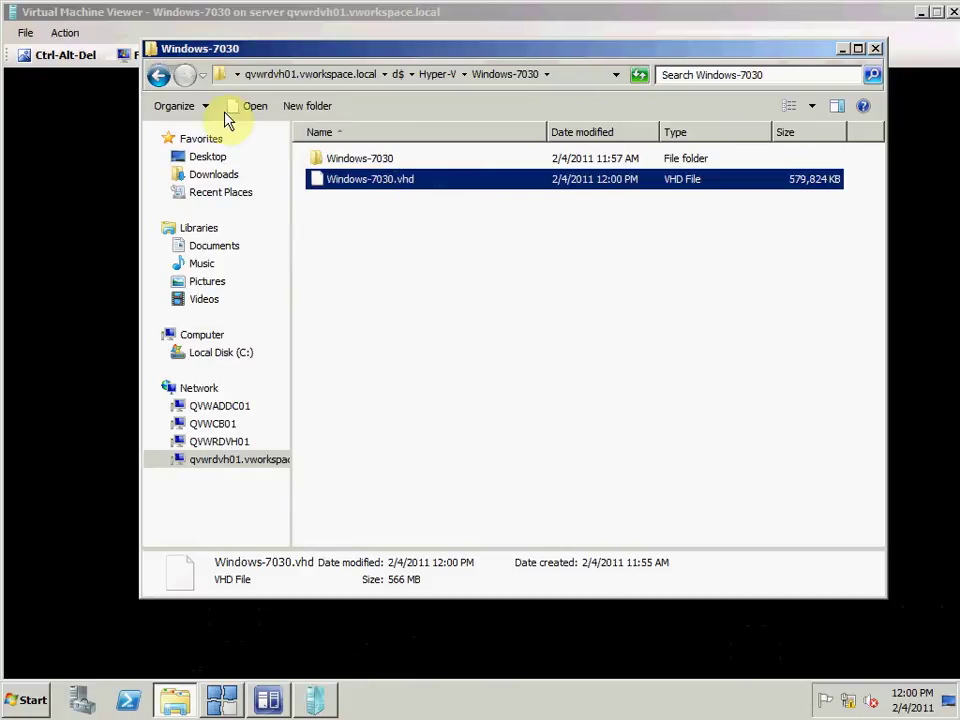
{"action": "left_click", "coordinate": [160, 78]}
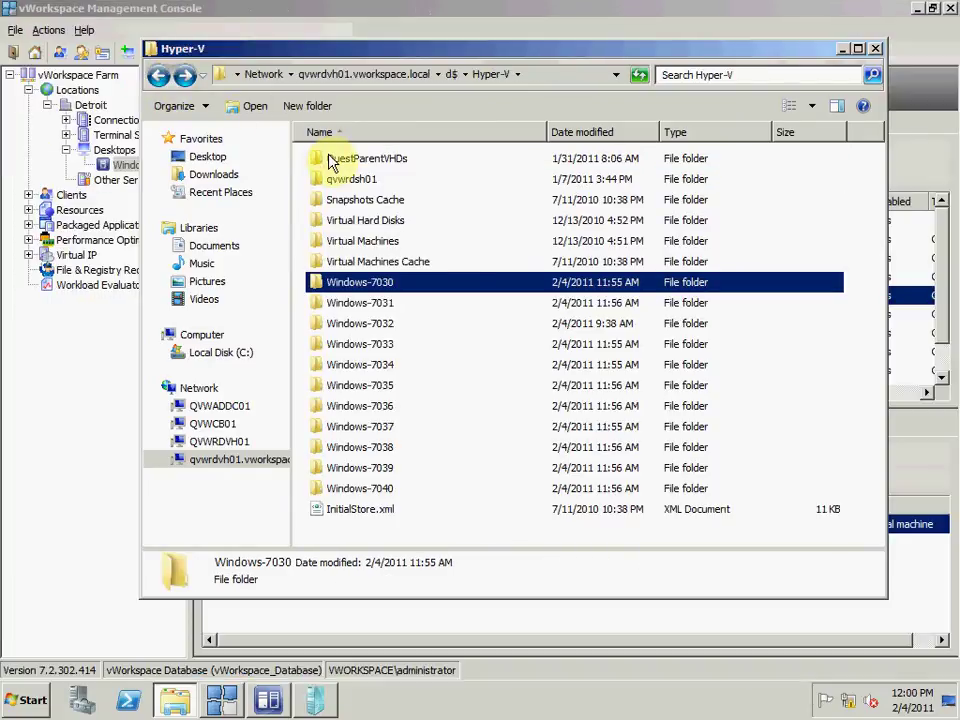
{"action": "double_click", "coordinate": [330, 159]}
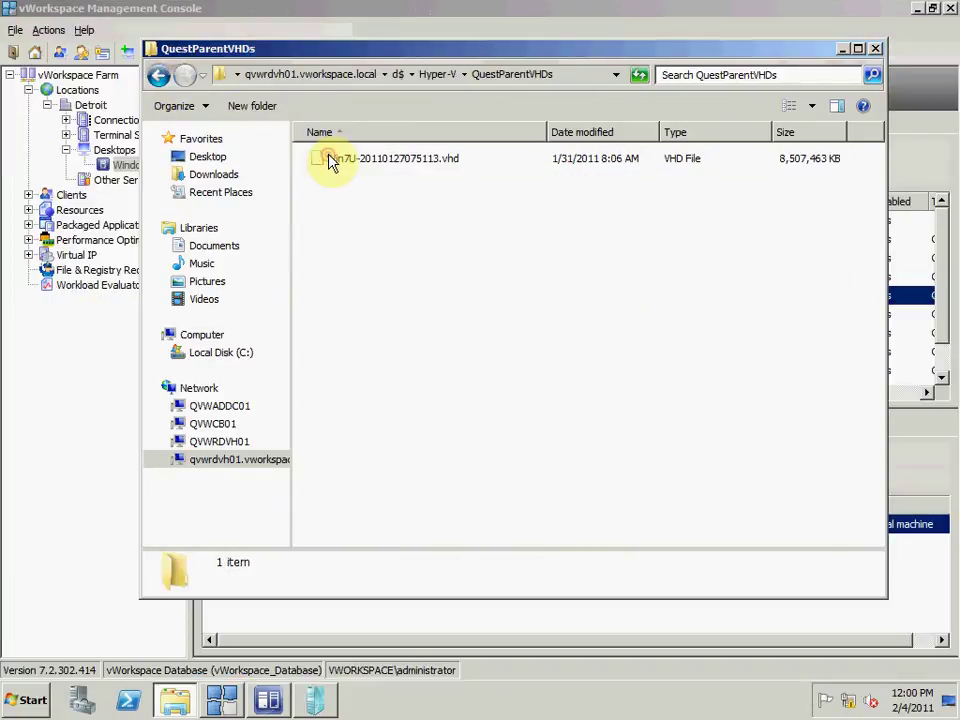
{"action": "left_click", "coordinate": [415, 167]}
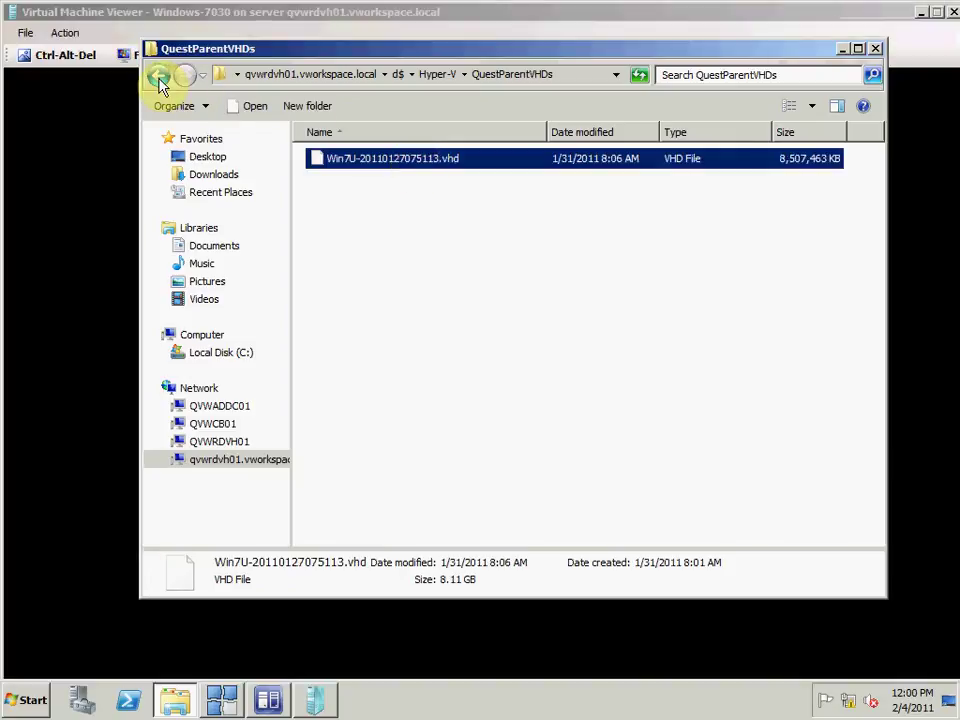
{"action": "left_click", "coordinate": [158, 77]}
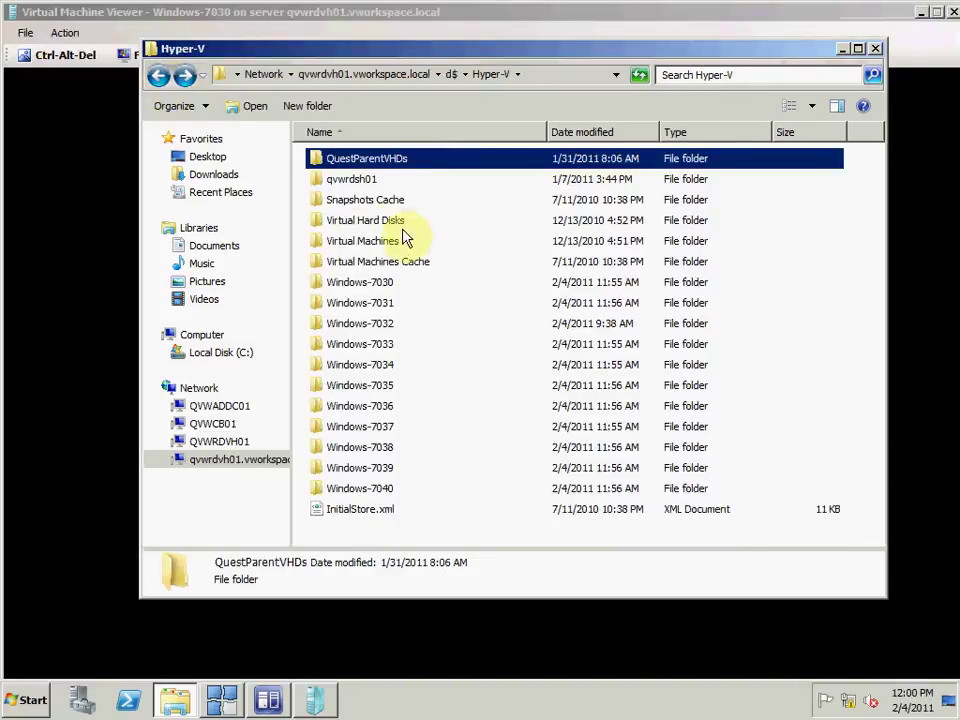
{"action": "left_click", "coordinate": [388, 311]}
{"action": "double_click", "coordinate": [388, 311]}
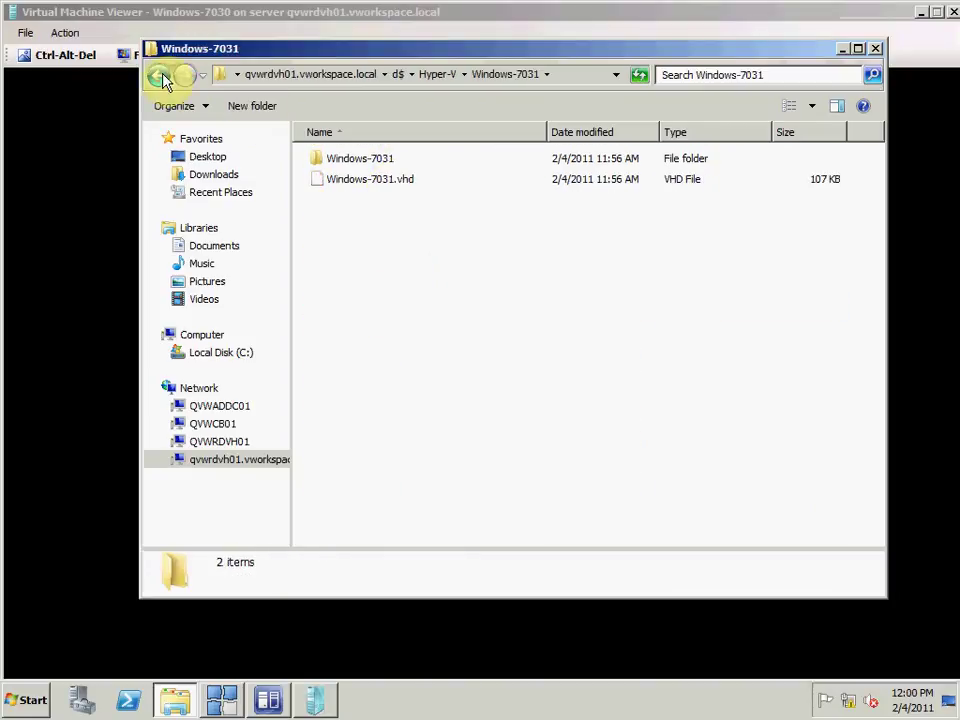
{"action": "left_click", "coordinate": [159, 76]}
{"action": "double_click", "coordinate": [386, 321]}
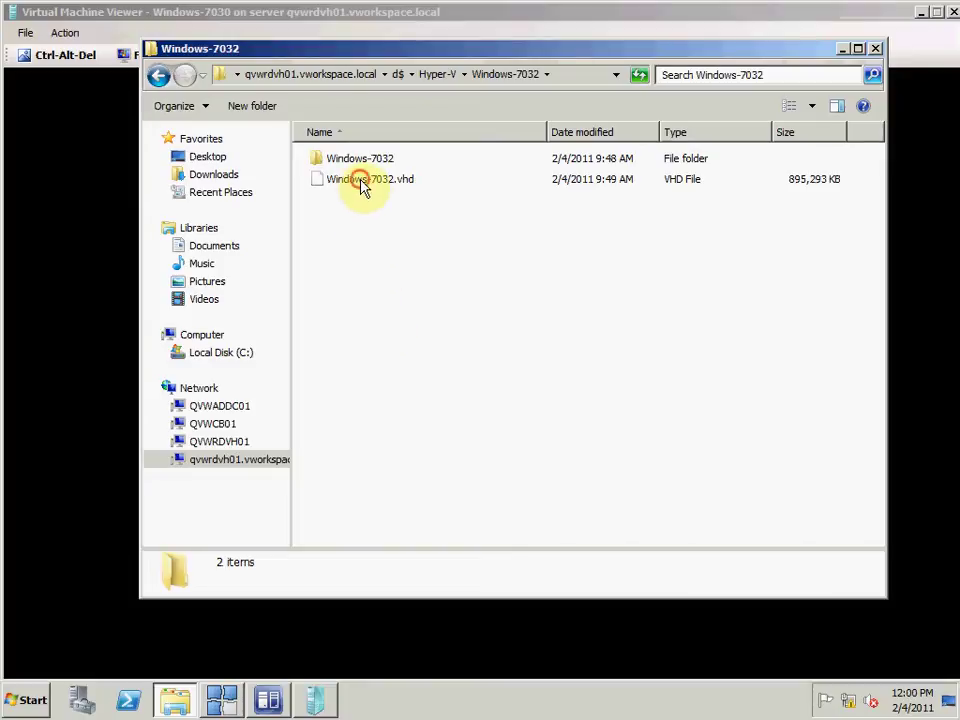
{"action": "left_click", "coordinate": [362, 186]}
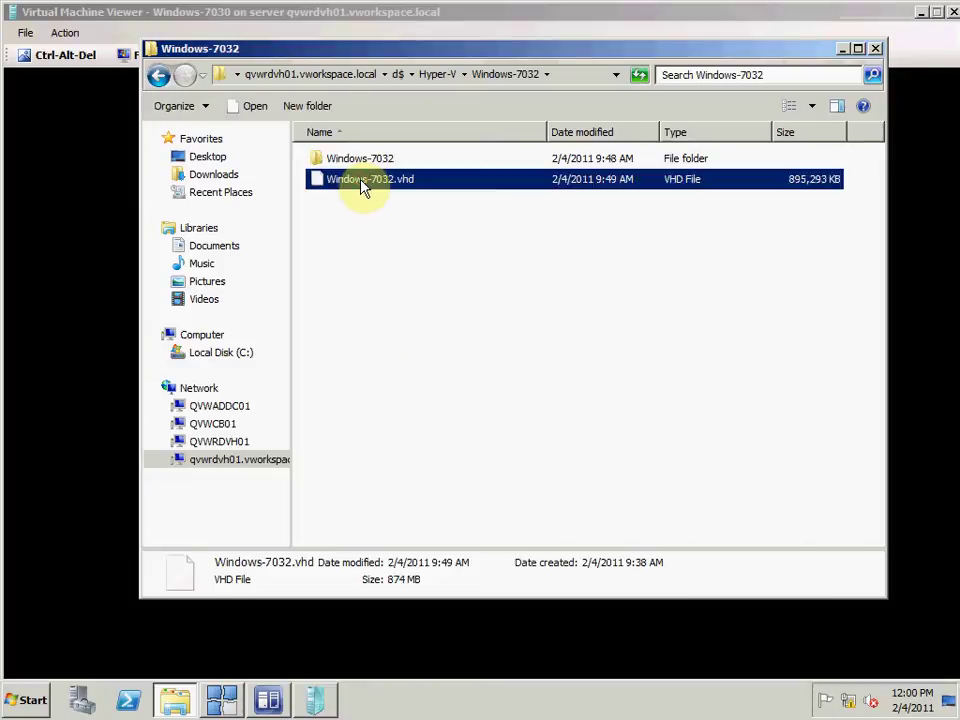
{"action": "left_click", "coordinate": [158, 77]}
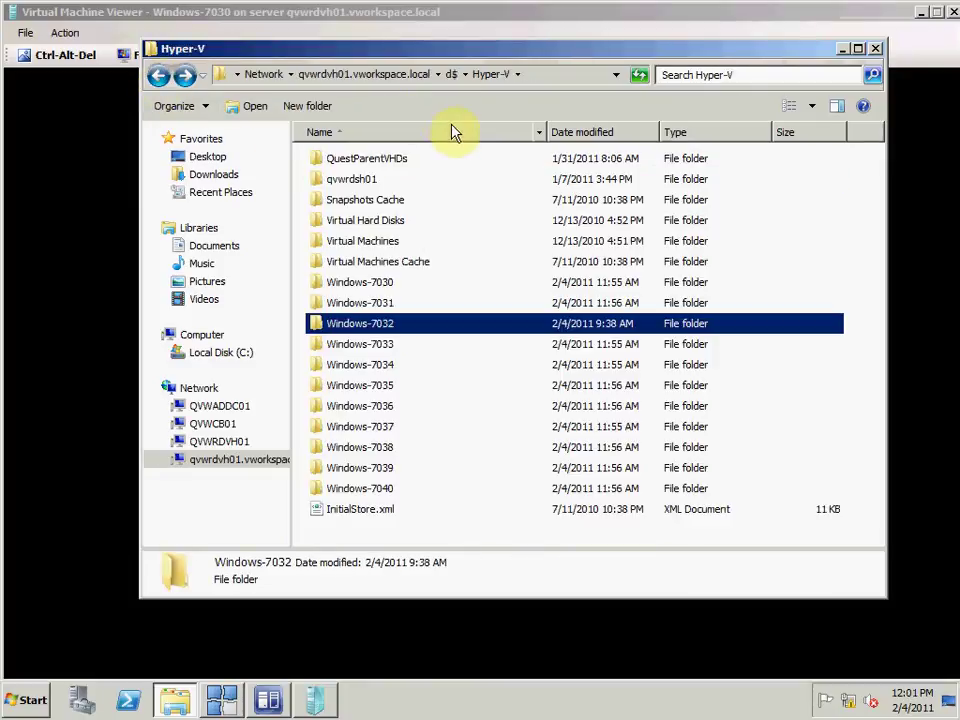
{"action": "left_click", "coordinate": [842, 49]}
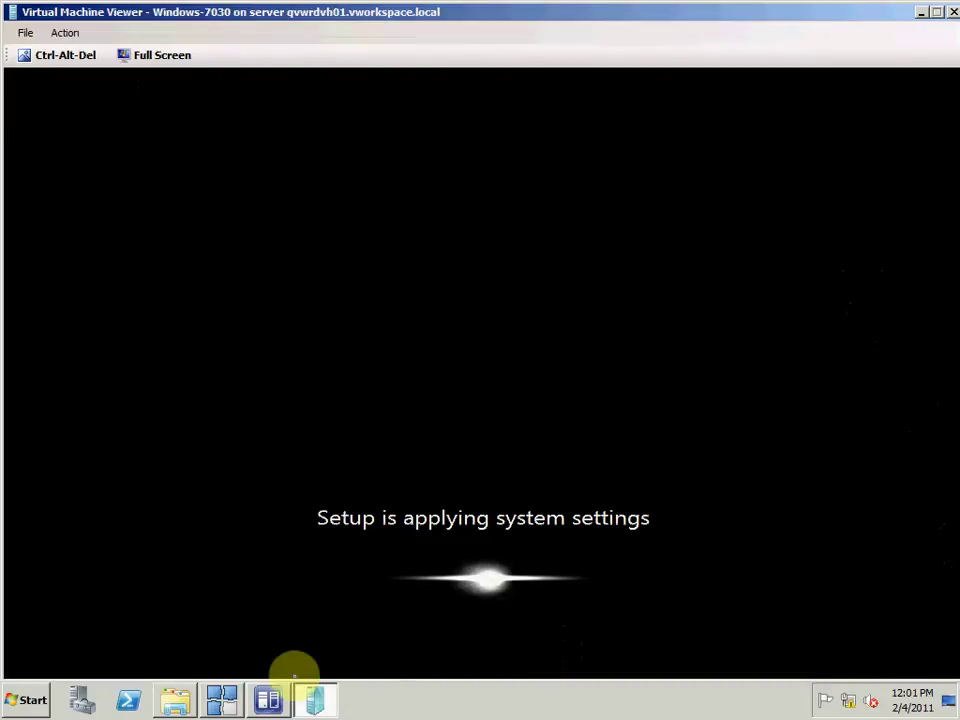
Step: Refresh the vWorkspace desktop list, then check creation jobs for Windows-7033, 7034 and 7030
{"action": "left_click", "coordinate": [224, 700]}
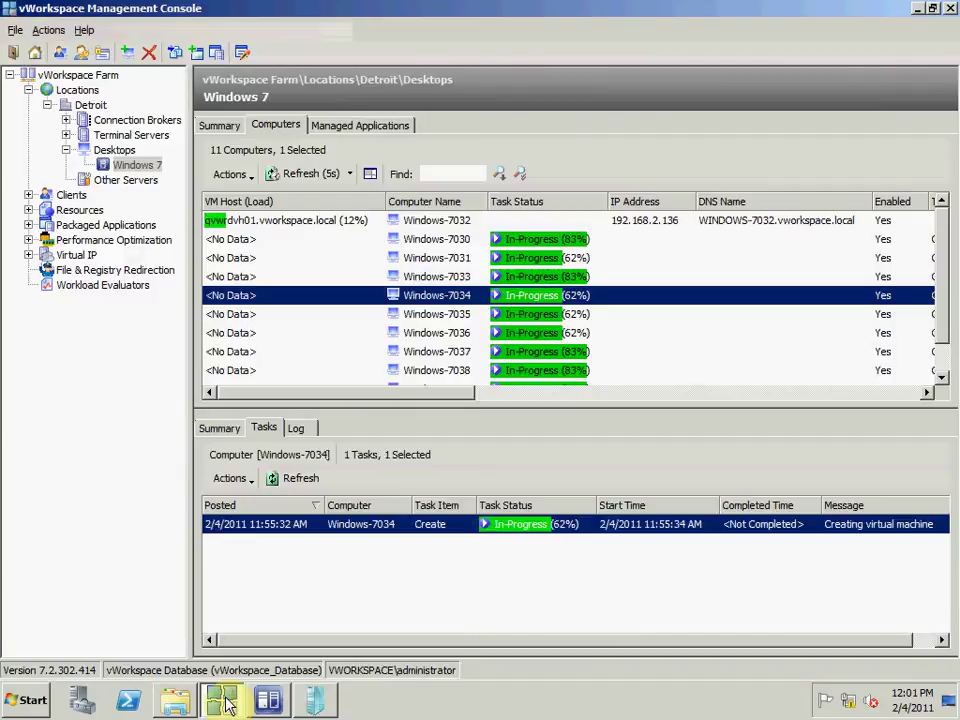
{"action": "left_click", "coordinate": [312, 174]}
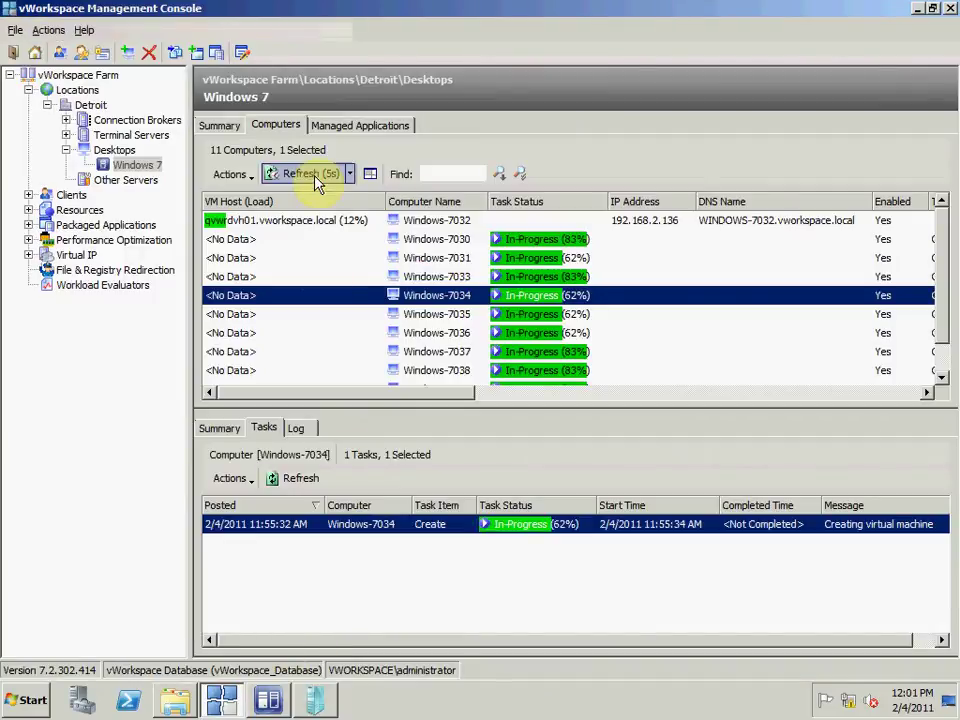
{"action": "left_click", "coordinate": [276, 706]}
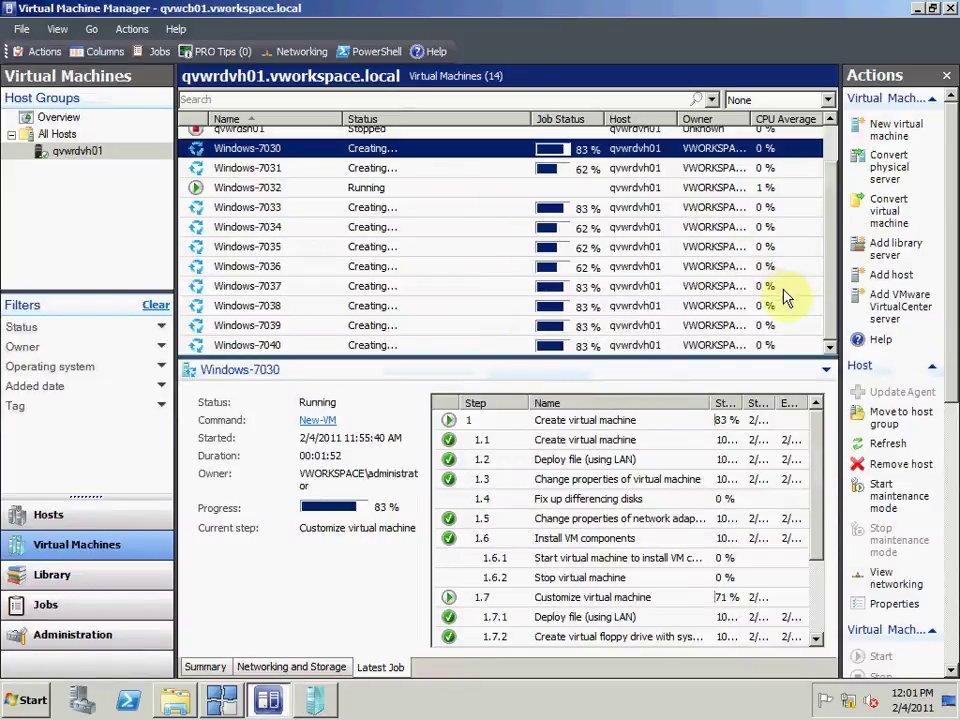
{"action": "left_click", "coordinate": [613, 210]}
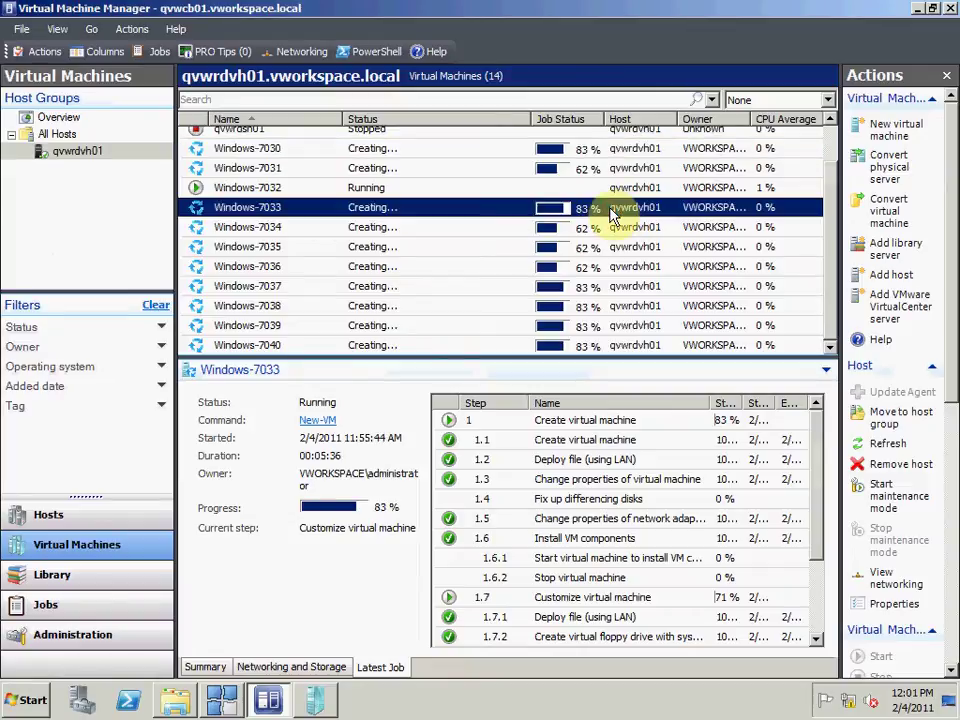
{"action": "left_click", "coordinate": [592, 229]}
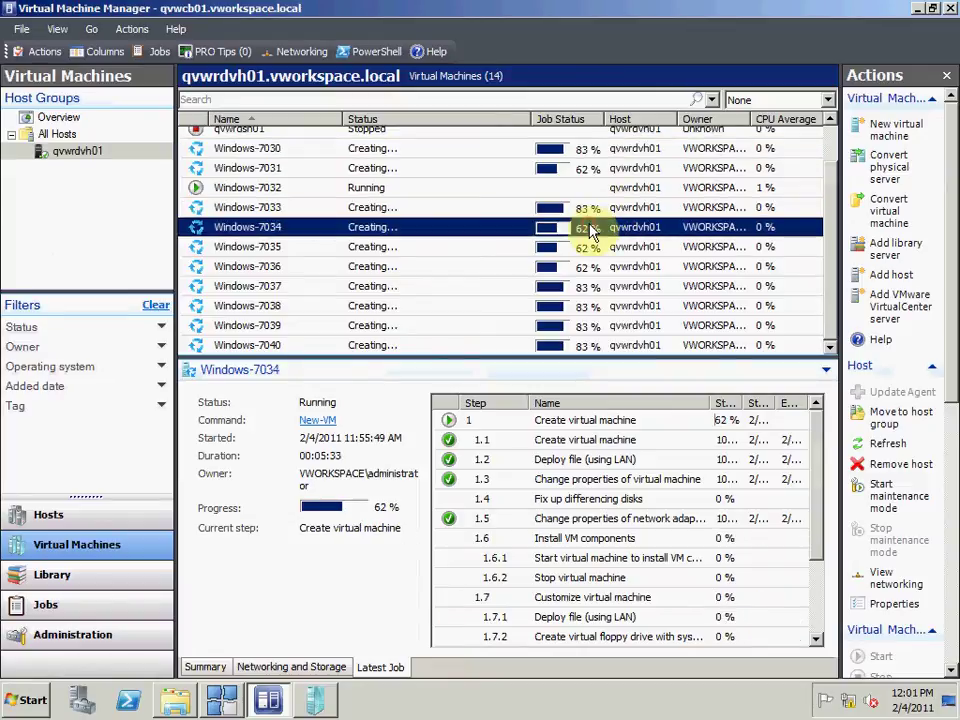
{"action": "left_click", "coordinate": [580, 151]}
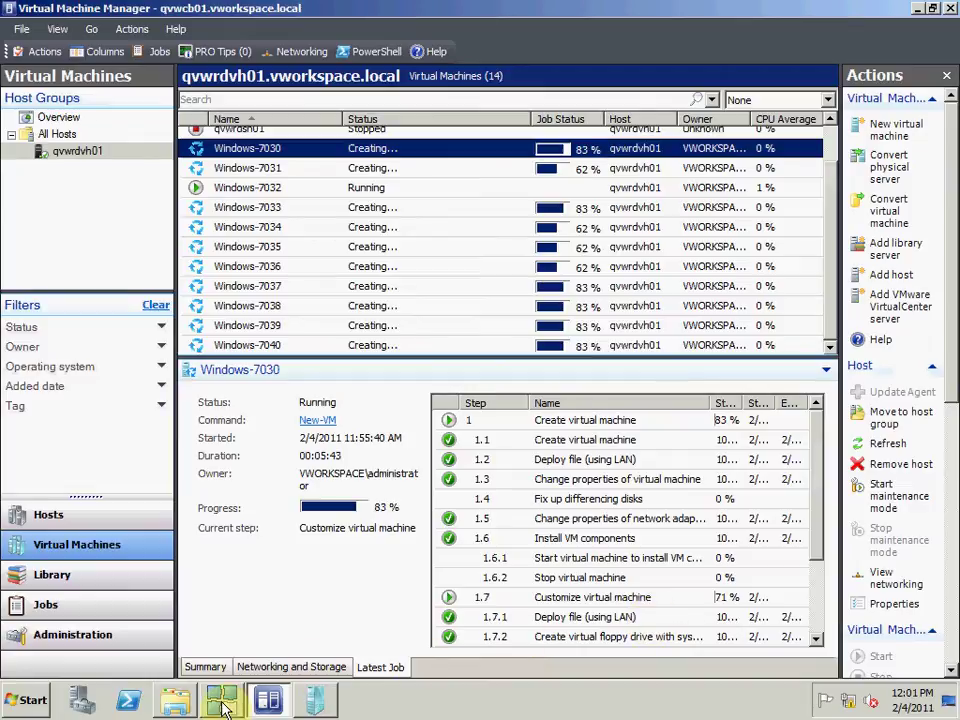
{"action": "left_click", "coordinate": [315, 700]}
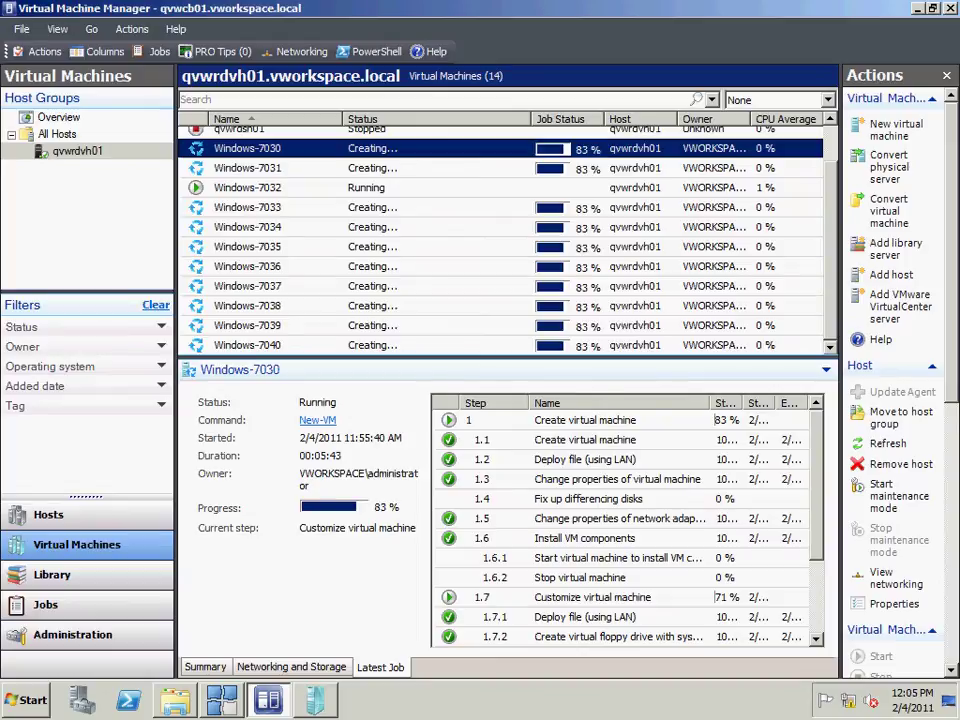
{"action": "key", "text": "alt+Tab"}
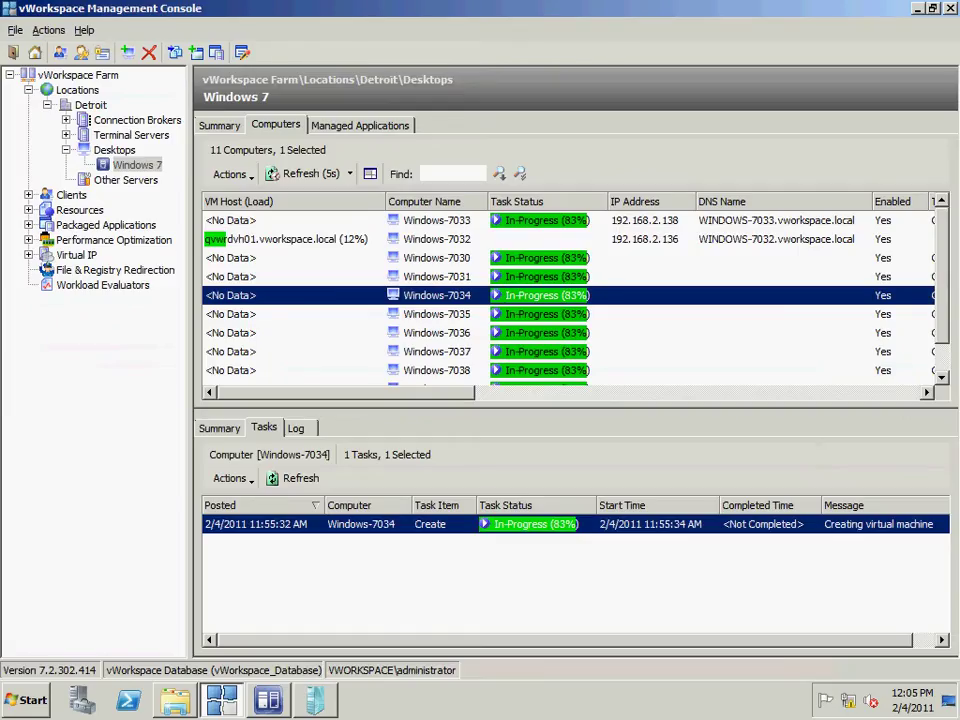
Step: Switch to the Windows-7030 virtual machine console to watch its setup progress
{"action": "key", "text": "alt+Tab"}
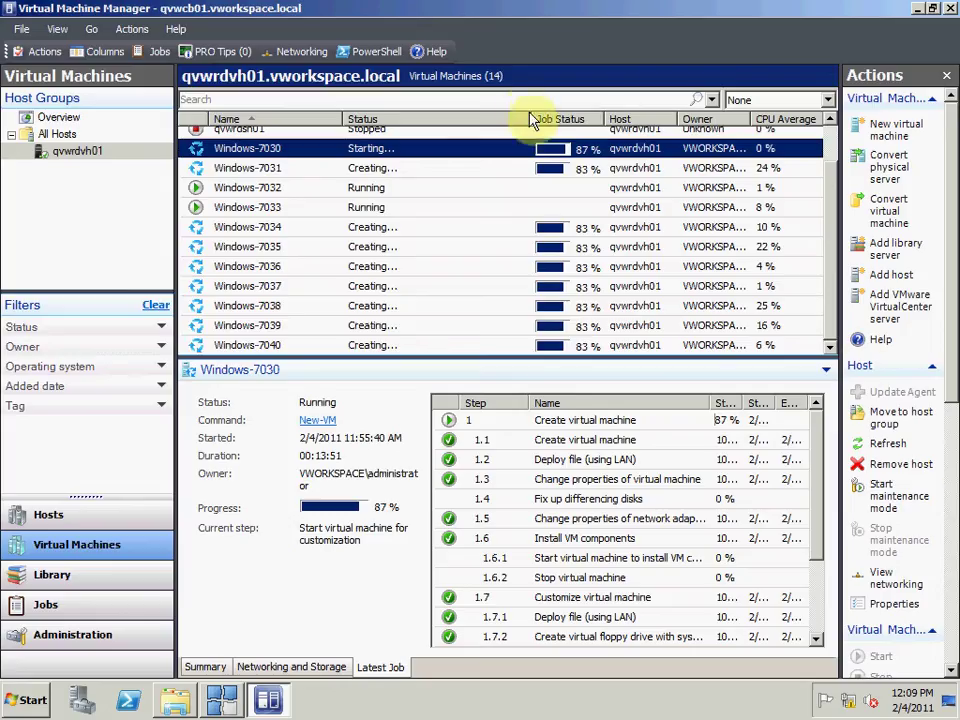
Step: Connect a viewer console to the rebooted Windows-7030 VM
{"action": "right_click", "coordinate": [457, 155]}
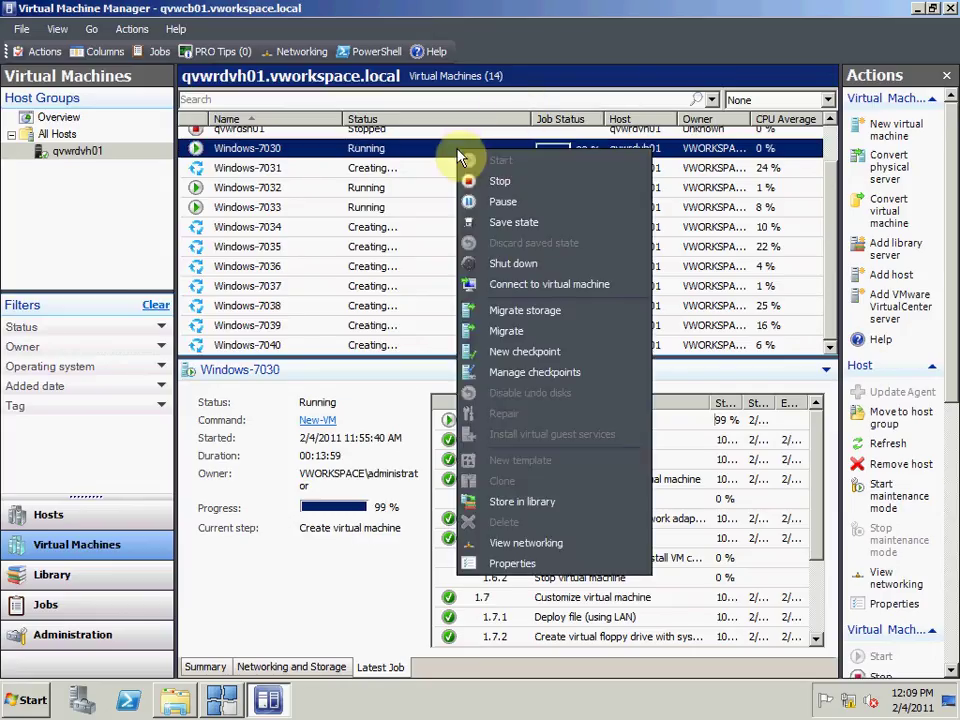
{"action": "left_click", "coordinate": [513, 287]}
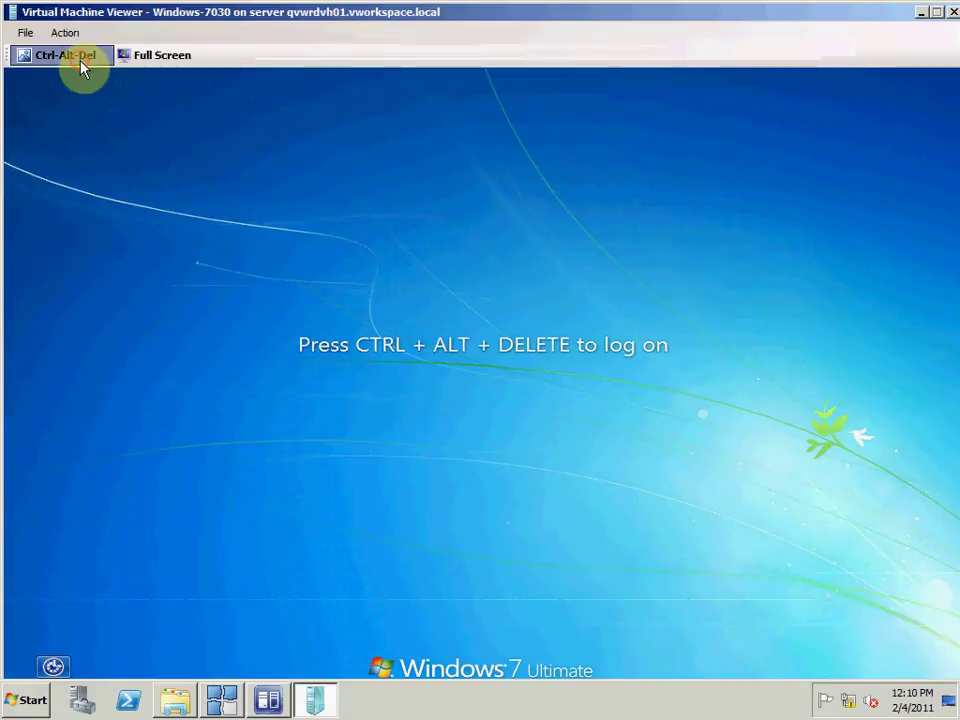
Step: Send Ctrl-Alt-Del, submit the administrator user name and password, and dismiss the wrong-password error
{"action": "left_click", "coordinate": [82, 68]}
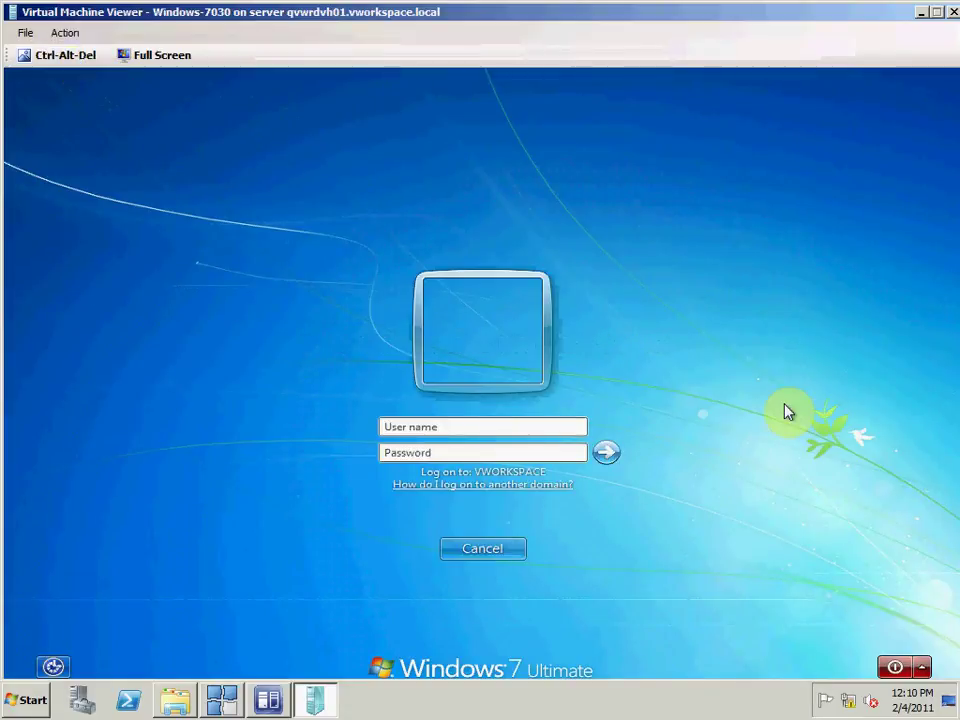
{"action": "type", "text": "ad"}
{"action": "type", "text": "tr"}
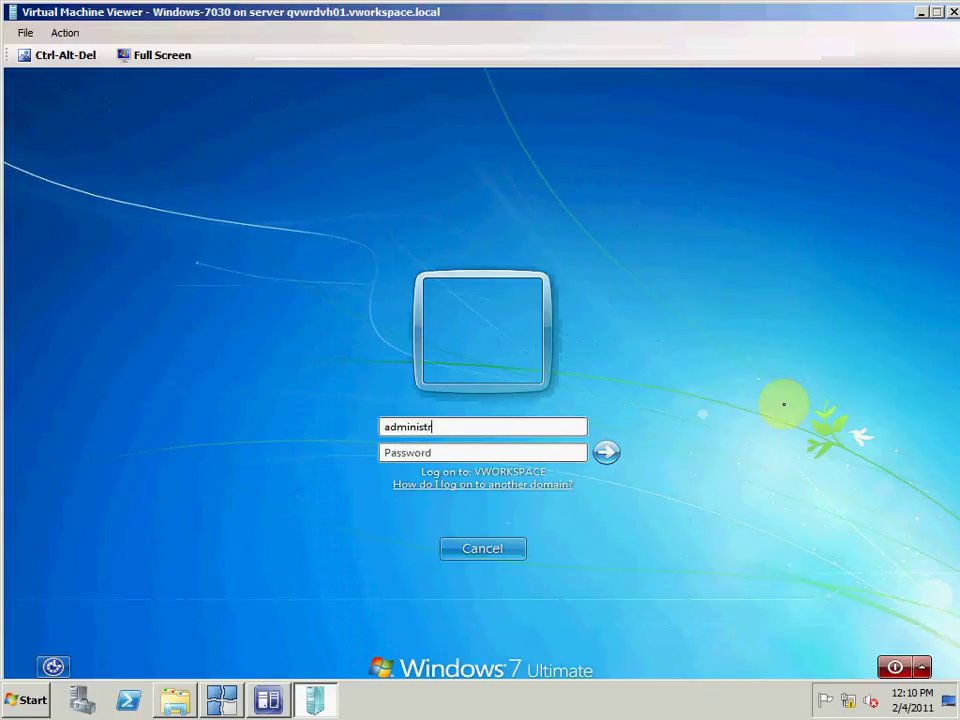
{"action": "type", "text": "atorP"}
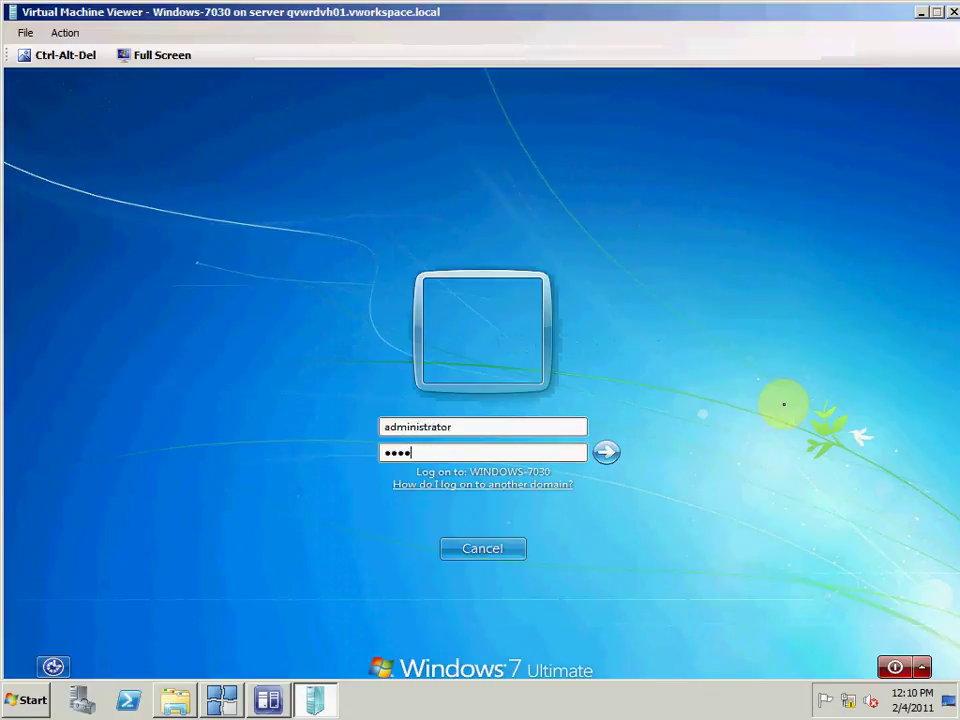
{"action": "key", "text": "BackSpace"}
{"action": "key", "text": "BackSpace"}
{"action": "key", "text": "BackSpace"}
{"action": "type", "text": "Prd"}
{"action": "key", "text": "Return"}
{"action": "left_click", "coordinate": [494, 556]}
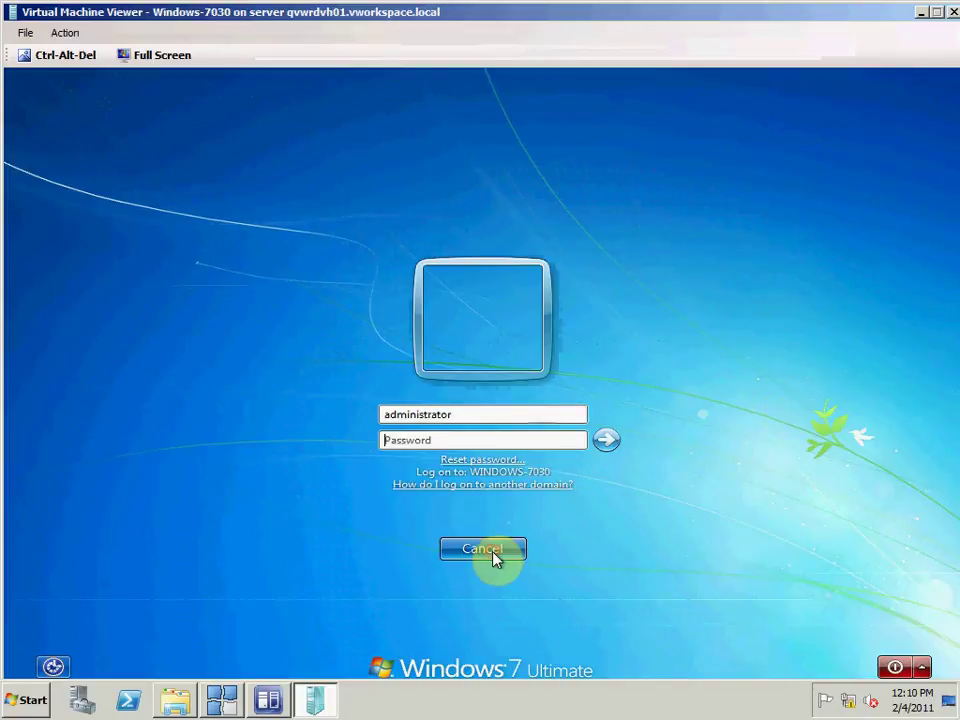
{"action": "left_click", "coordinate": [484, 416]}
{"action": "type", "text": "@vworksdpac"}
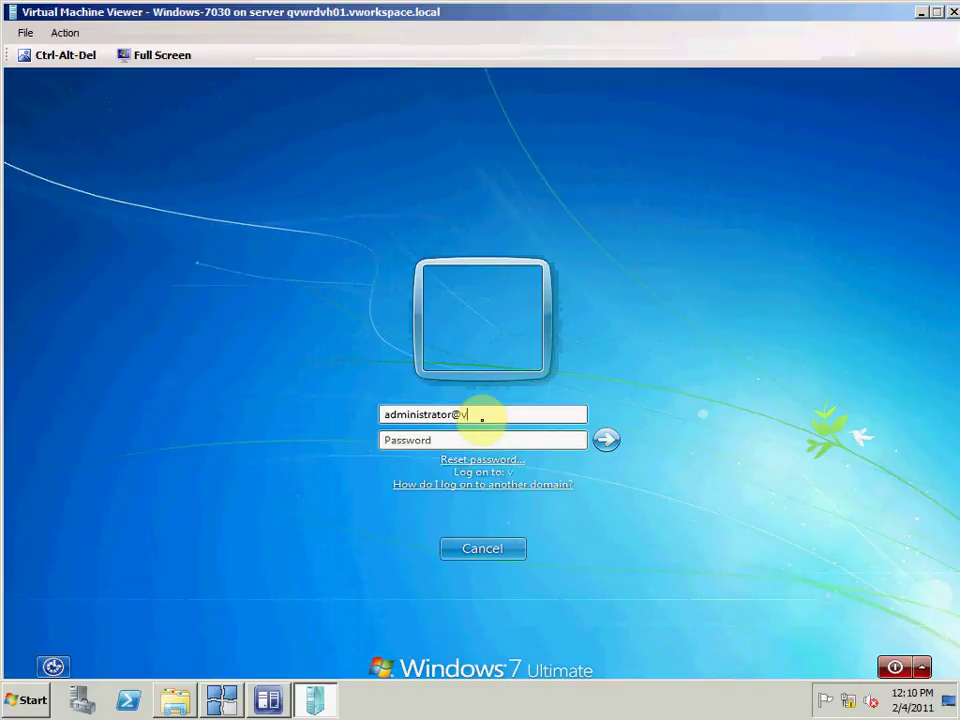
{"action": "key", "text": "BackSpace"}
{"action": "key", "text": "BackSpace"}
{"action": "key", "text": "BackSpace"}
{"action": "key", "text": "BackSpace"}
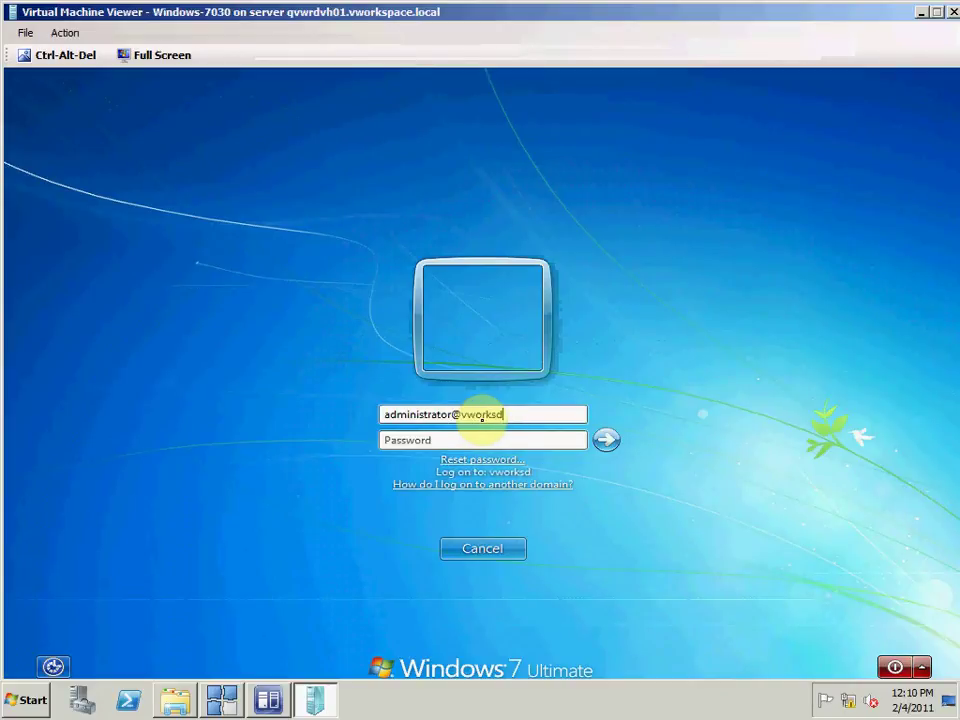
{"action": "type", "text": "ace.local"}
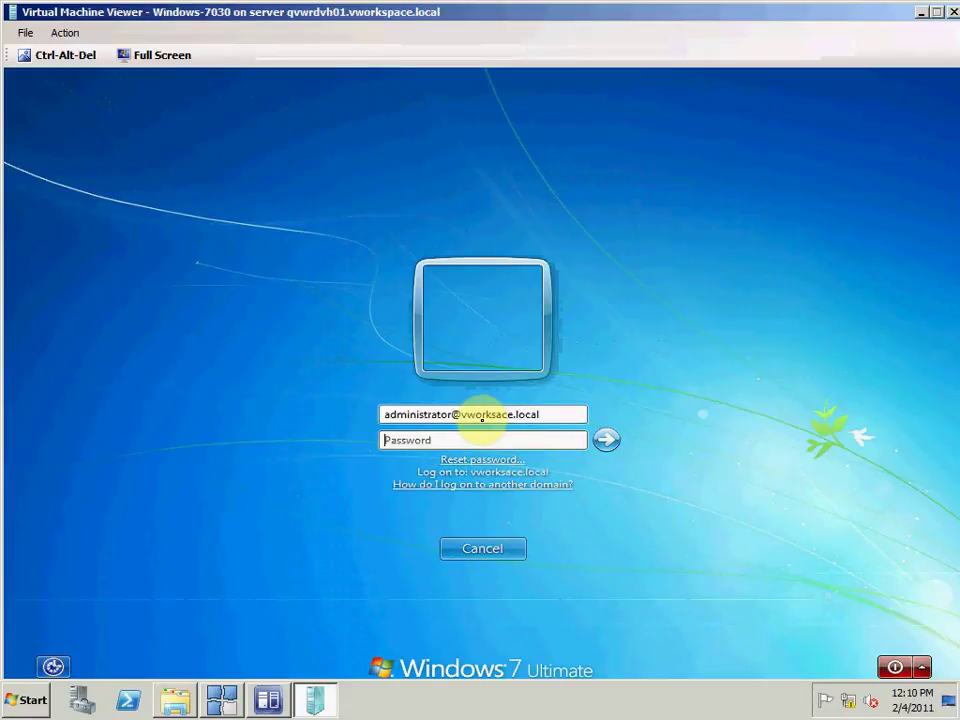
{"action": "type", "text": "Pa"}
{"action": "key", "text": "Return"}
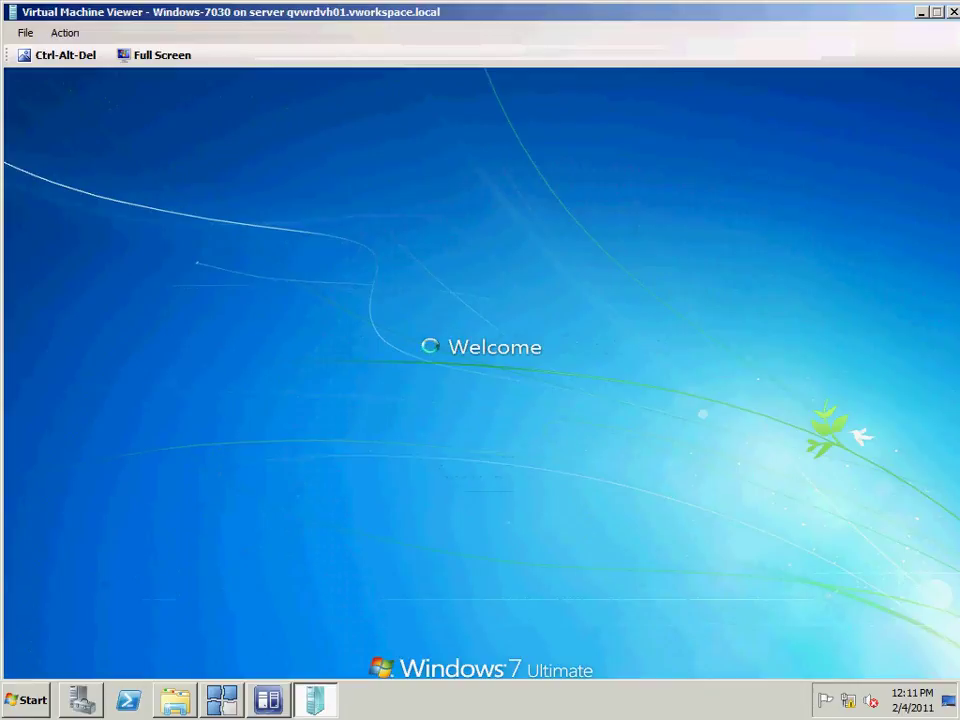
{"action": "left_click", "coordinate": [266, 702]}
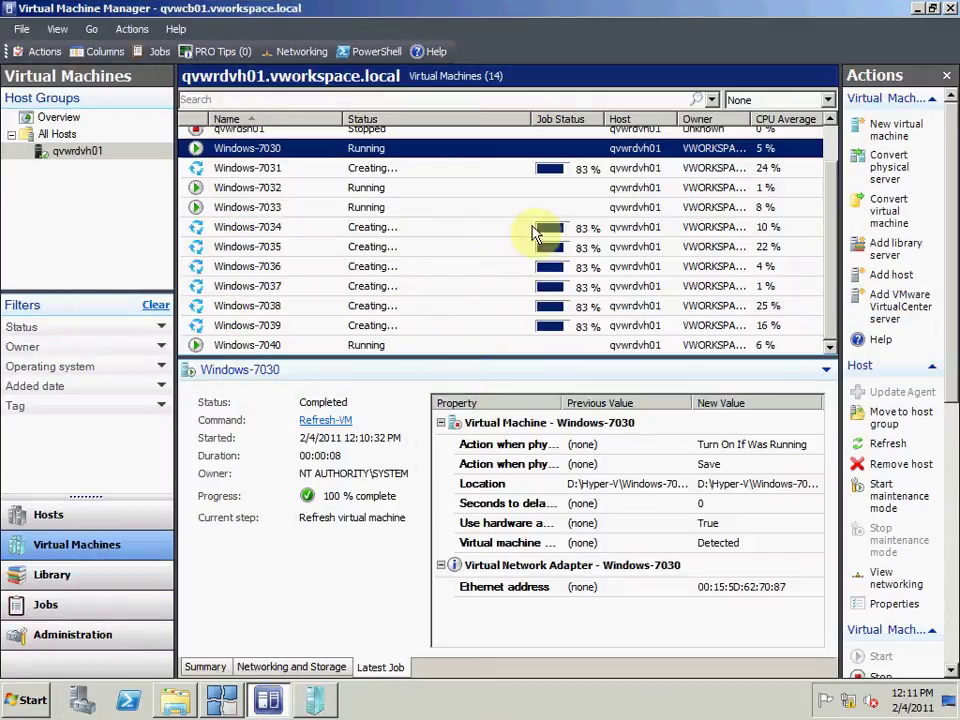
Step: Check Windows-7033's completed New-VM job in Virtual Machine Manager, then return to vWorkspace
{"action": "left_click", "coordinate": [408, 195]}
{"action": "key", "text": "Down"}
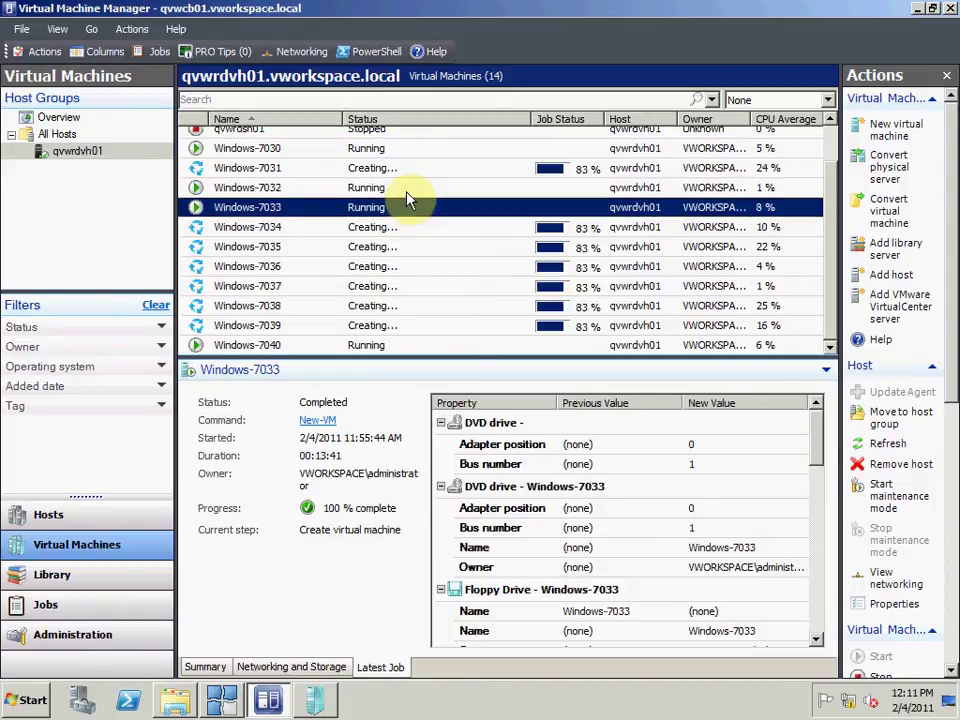
{"action": "left_click", "coordinate": [260, 702]}
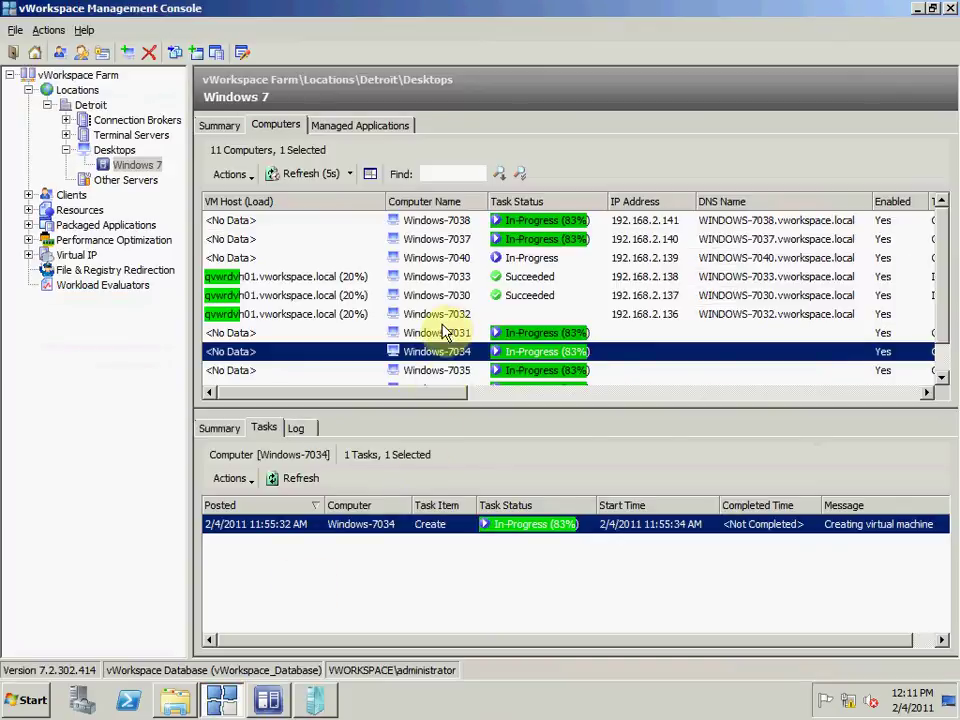
Step: Review the task lists of Windows-7033 and Windows-7030
{"action": "left_click", "coordinate": [452, 280]}
{"action": "key", "text": "Down"}
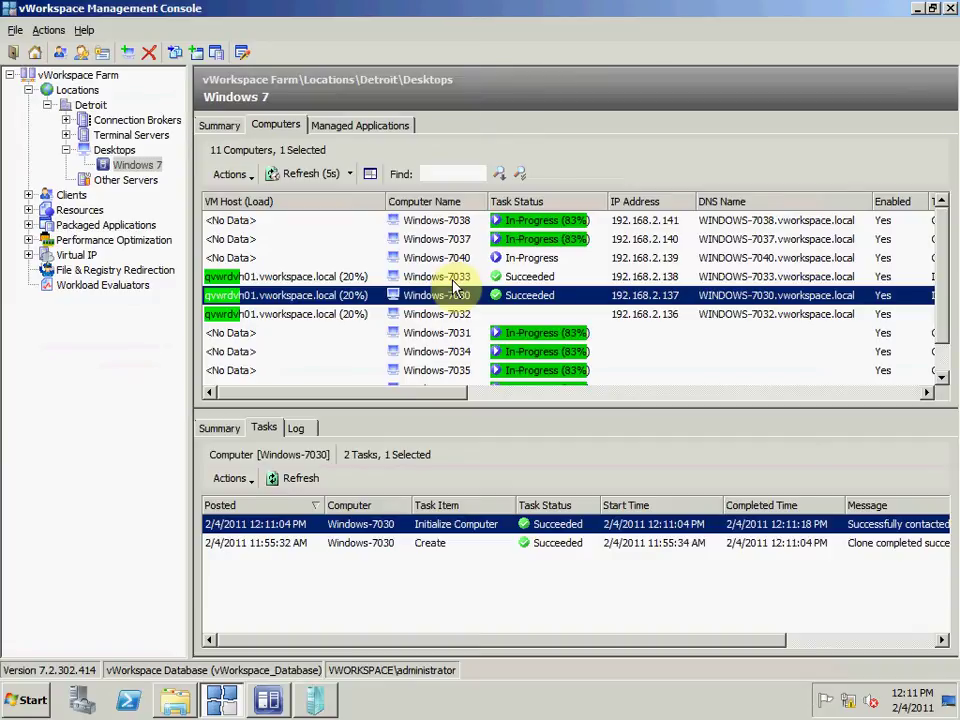
{"action": "key", "text": "Up"}
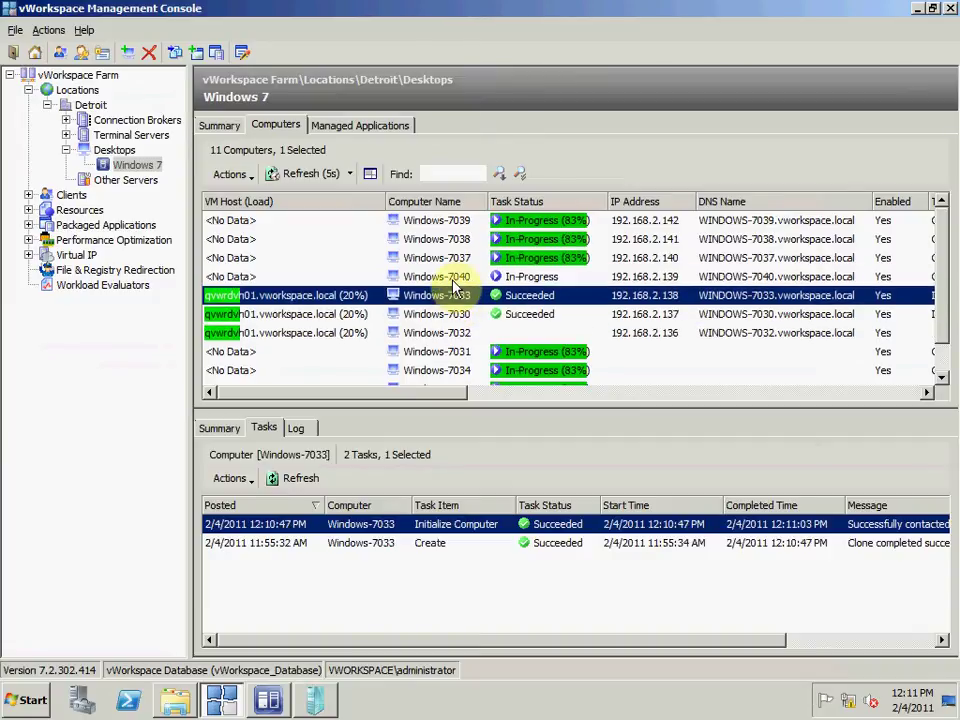
Step: Group the computers by task status, then sort by DNS name and select Windows-7030
{"action": "left_click", "coordinate": [526, 203]}
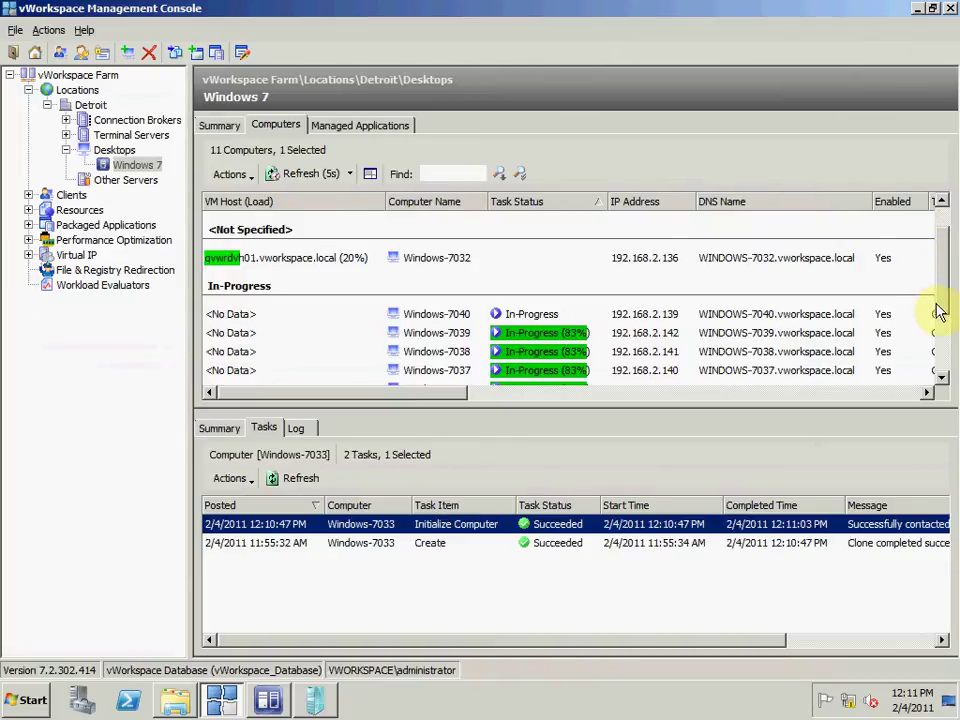
{"action": "scroll", "coordinate": [940, 313], "scroll_direction": "down", "scroll_amount": 3}
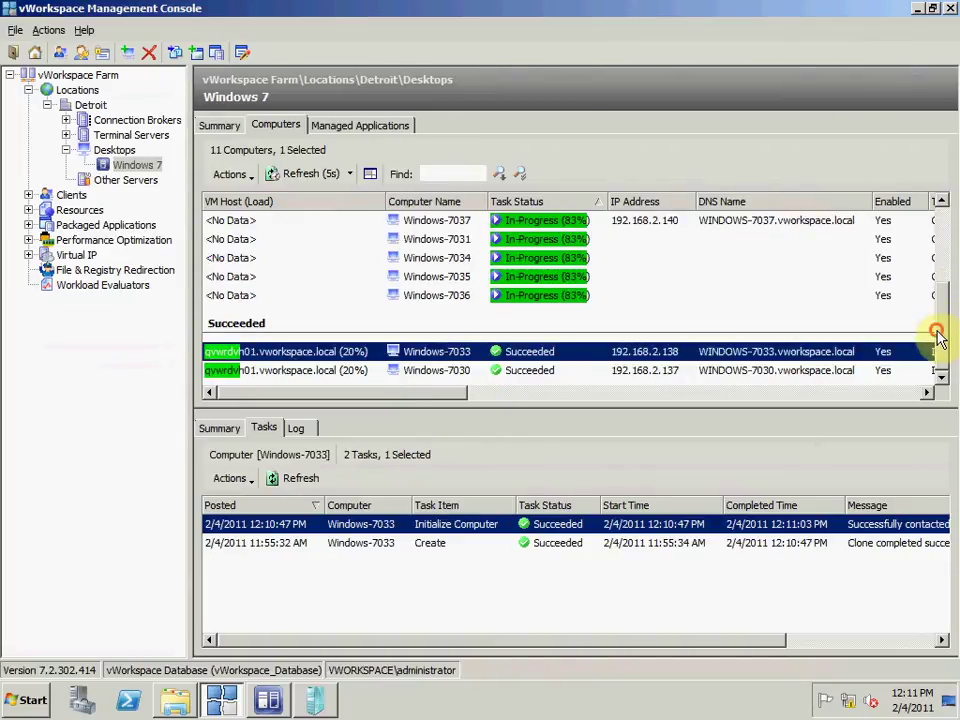
{"action": "left_click", "coordinate": [638, 221]}
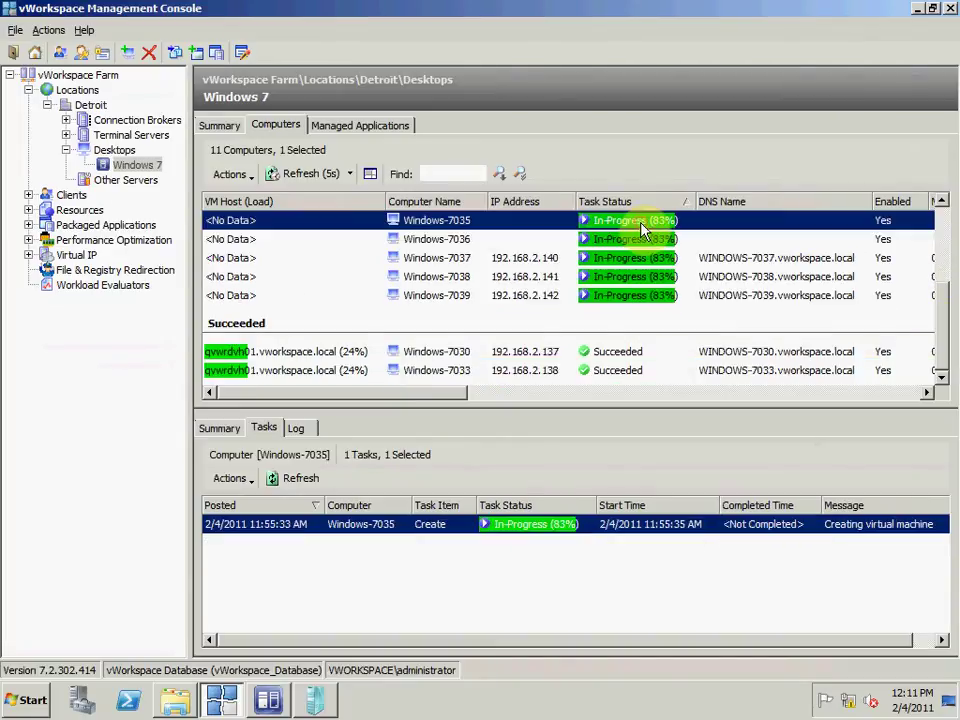
{"action": "left_click", "coordinate": [745, 207]}
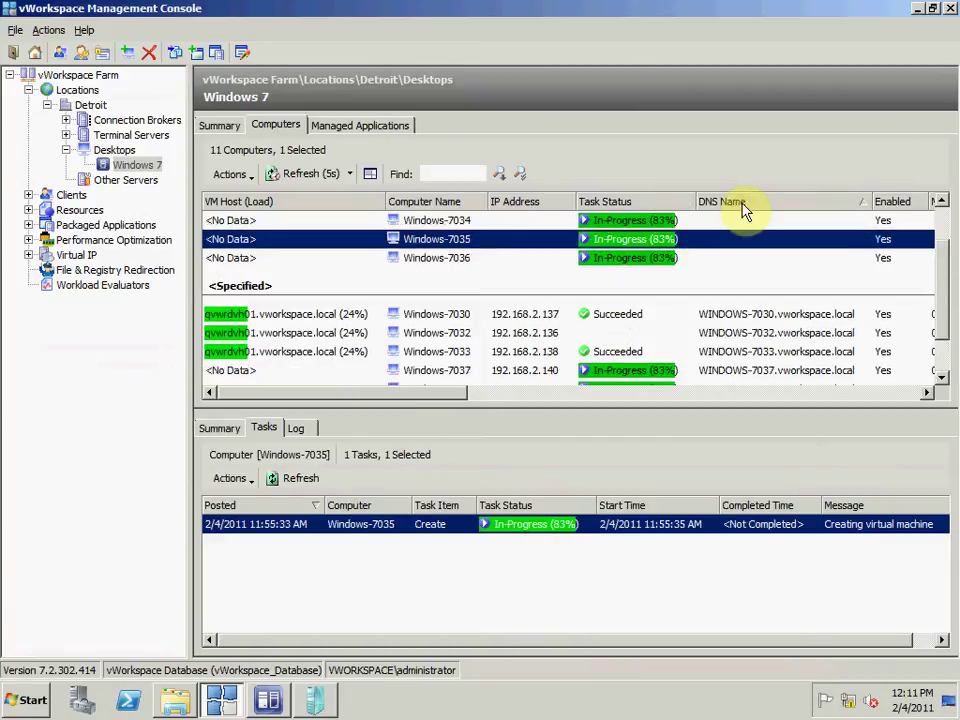
{"action": "scroll", "coordinate": [939, 340], "scroll_direction": "down", "scroll_amount": 1}
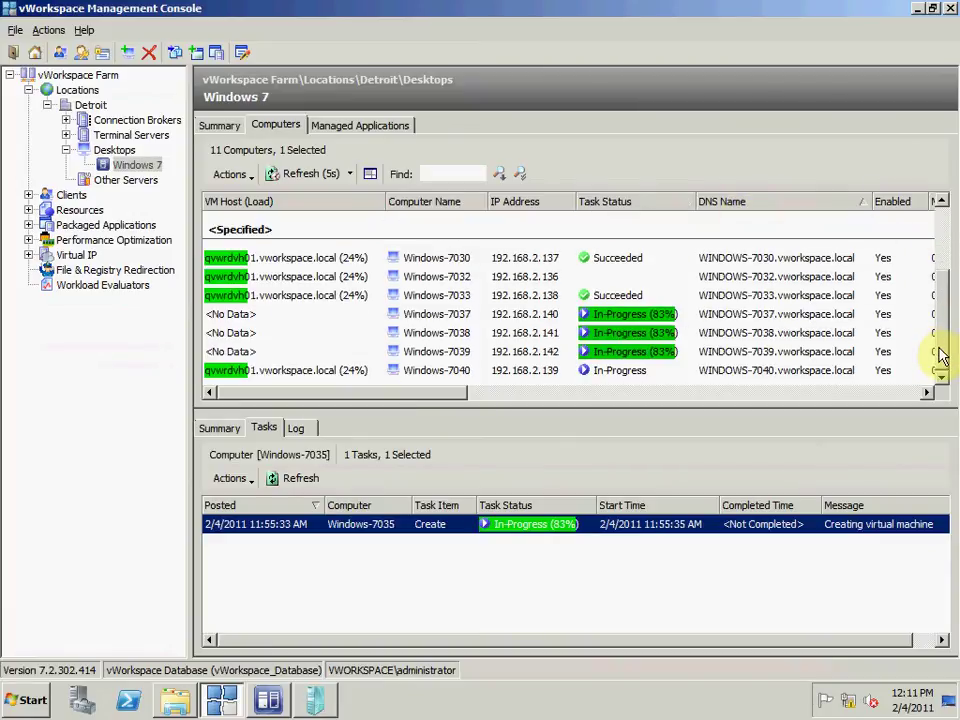
{"action": "left_click", "coordinate": [500, 261]}
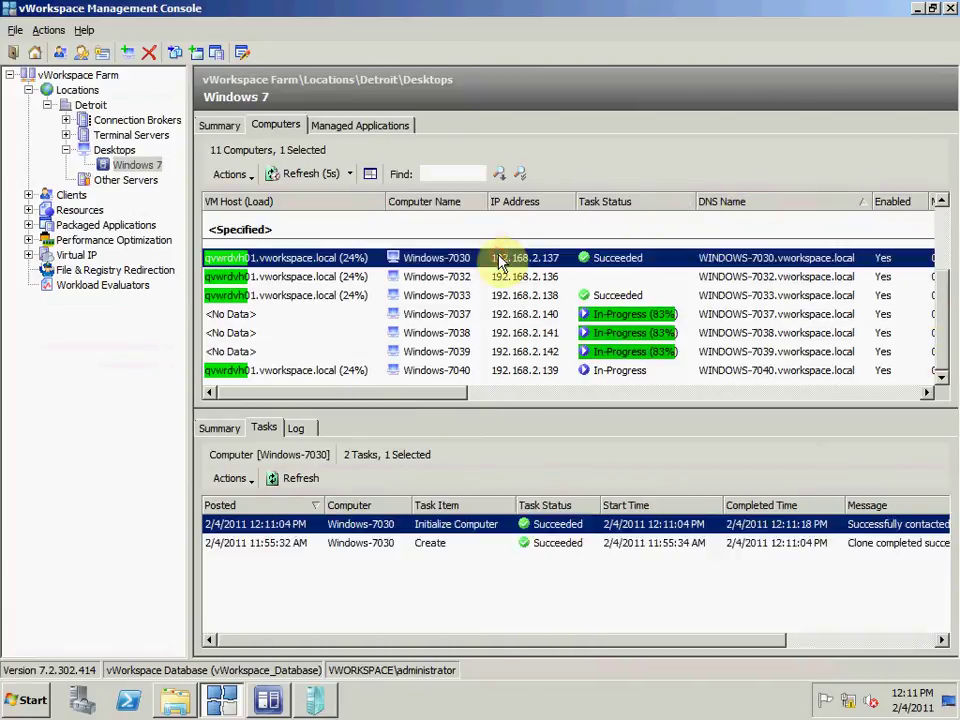
Step: After checking Windows-7030's actions menu, select both Windows-7030 and Windows-7033 together
{"action": "right_click", "coordinate": [500, 262]}
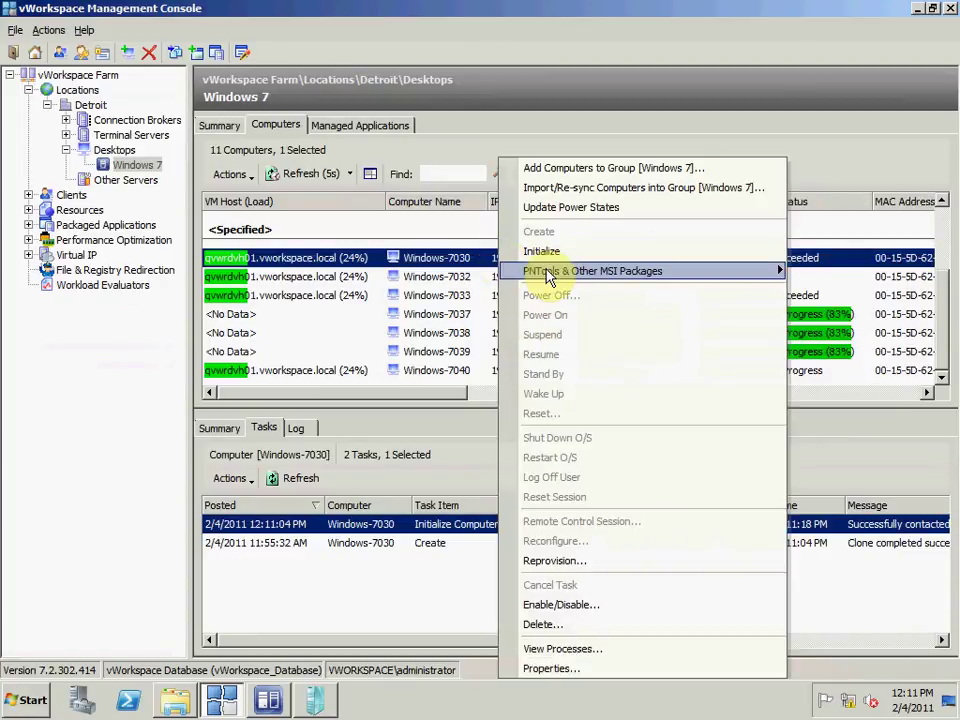
{"action": "mouse_move", "coordinate": [550, 274]}
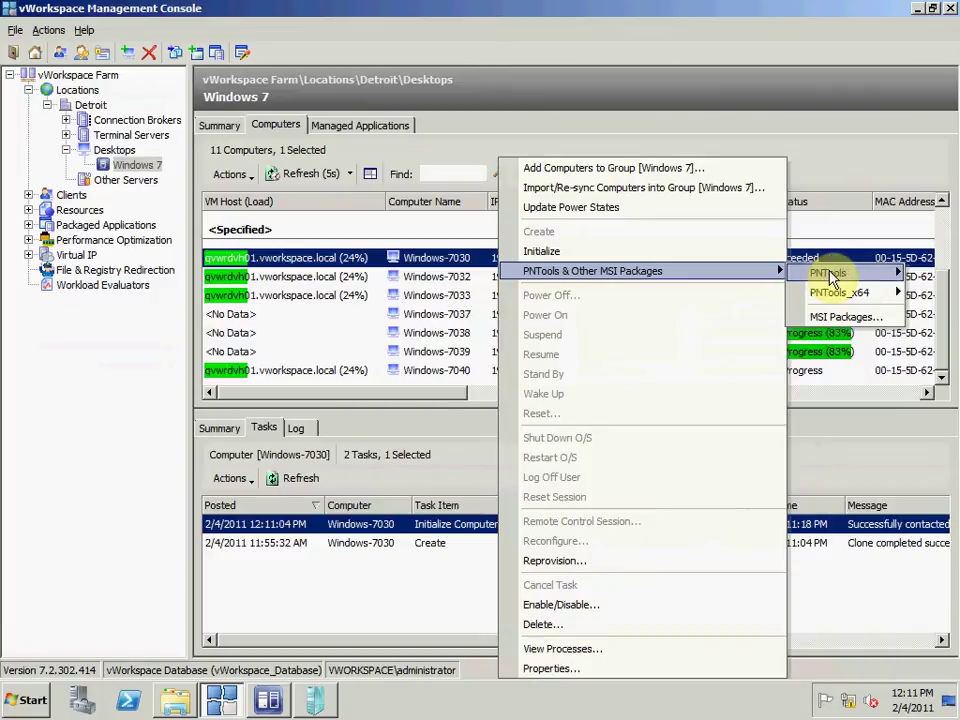
{"action": "mouse_move", "coordinate": [838, 279]}
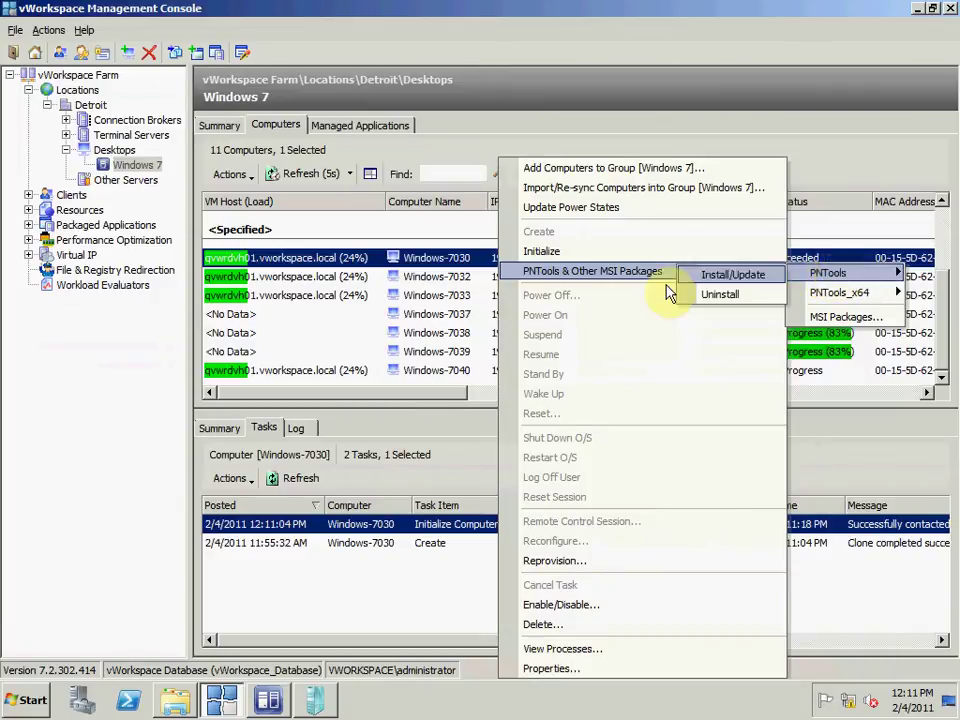
{"action": "left_click", "coordinate": [390, 638]}
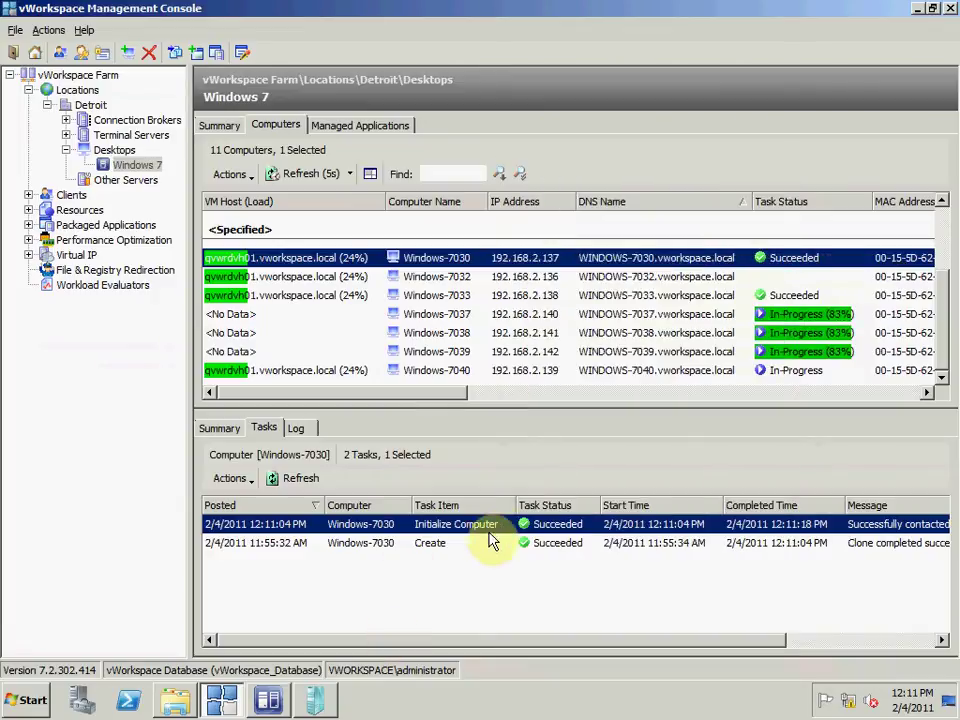
{"action": "right_click", "coordinate": [486, 263]}
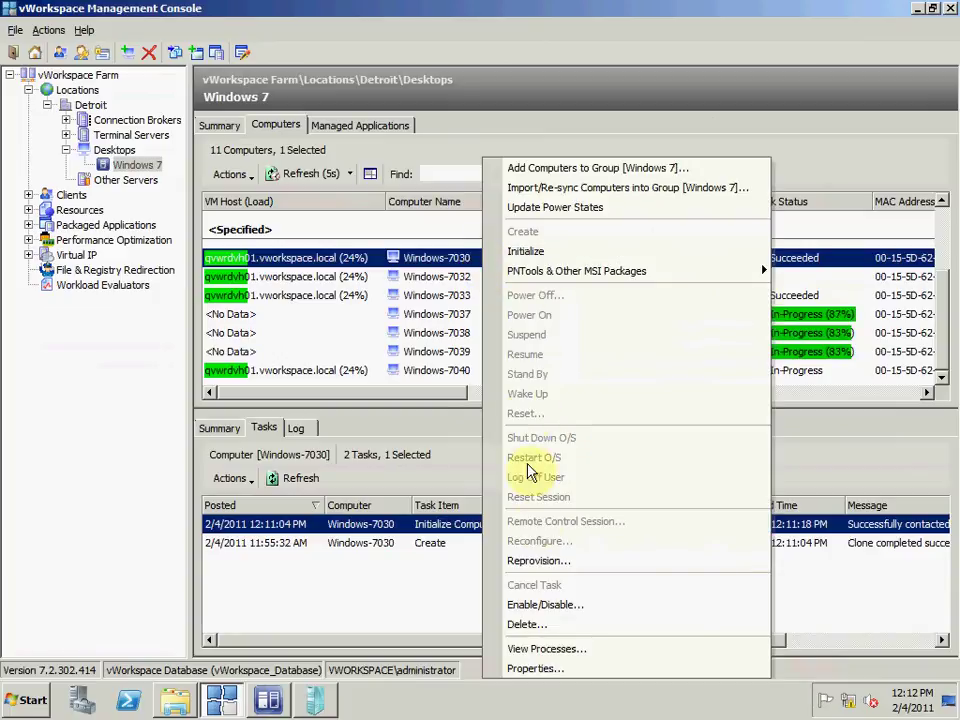
{"action": "left_click", "coordinate": [458, 283]}
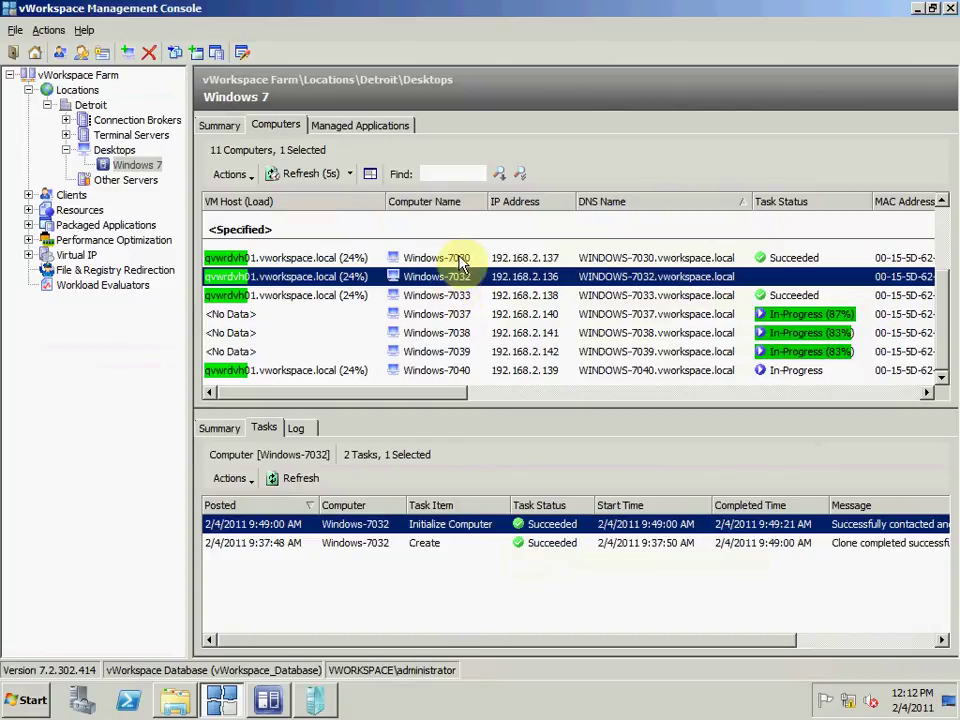
{"action": "left_click", "coordinate": [455, 258]}
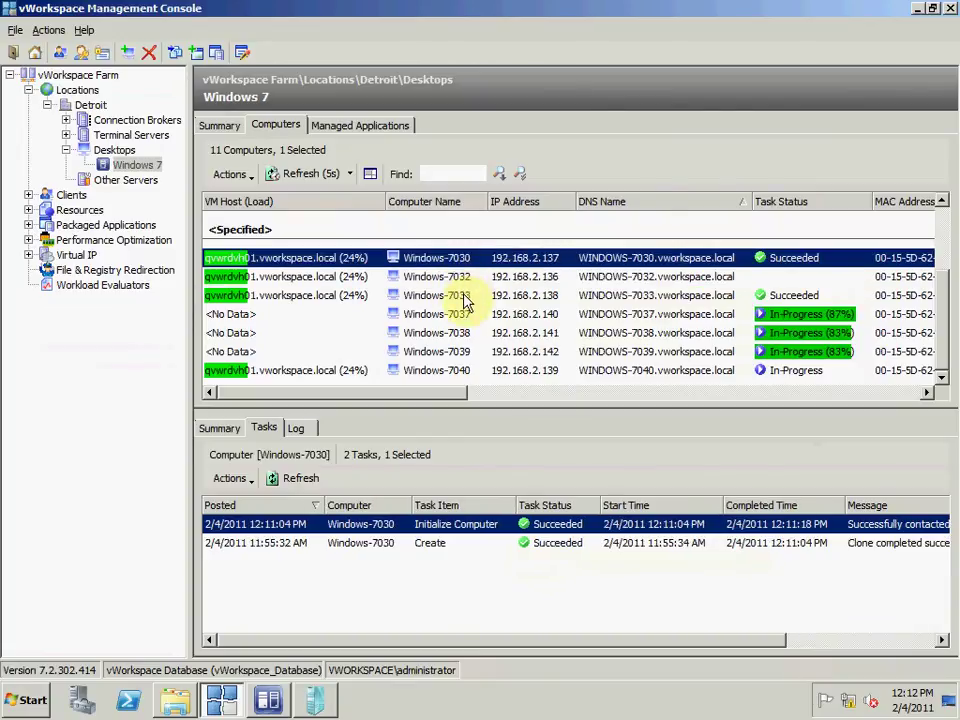
{"action": "left_click", "coordinate": [464, 300], "text": "ctrl"}
Step: Reprovision both computers from the Existing Parent VHD without waiting for users to log off
{"action": "right_click", "coordinate": [464, 300]}
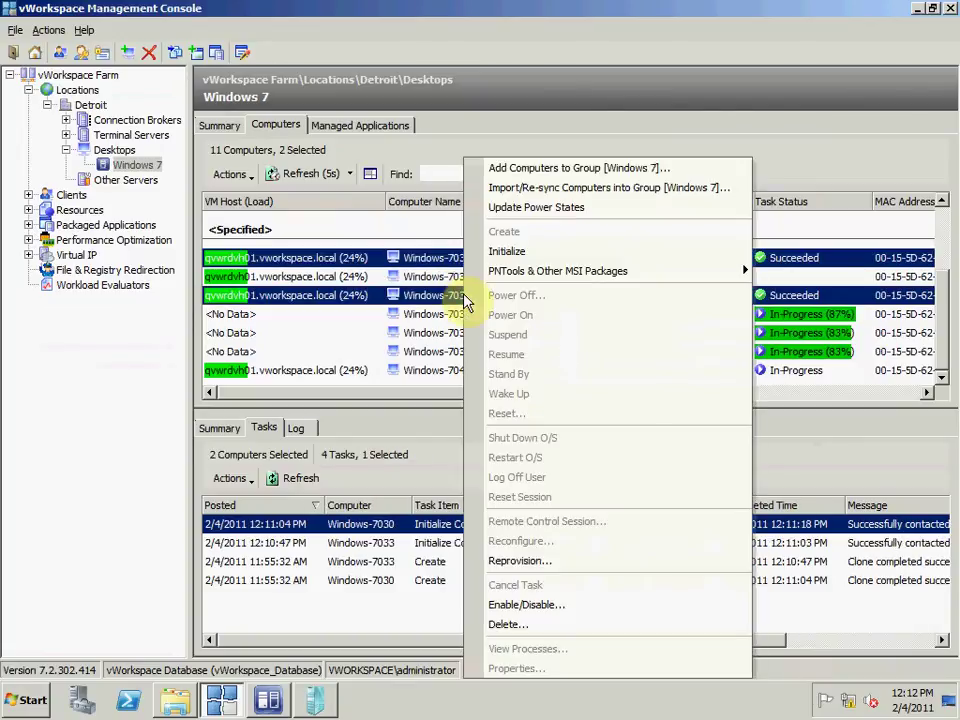
{"action": "left_click", "coordinate": [525, 562]}
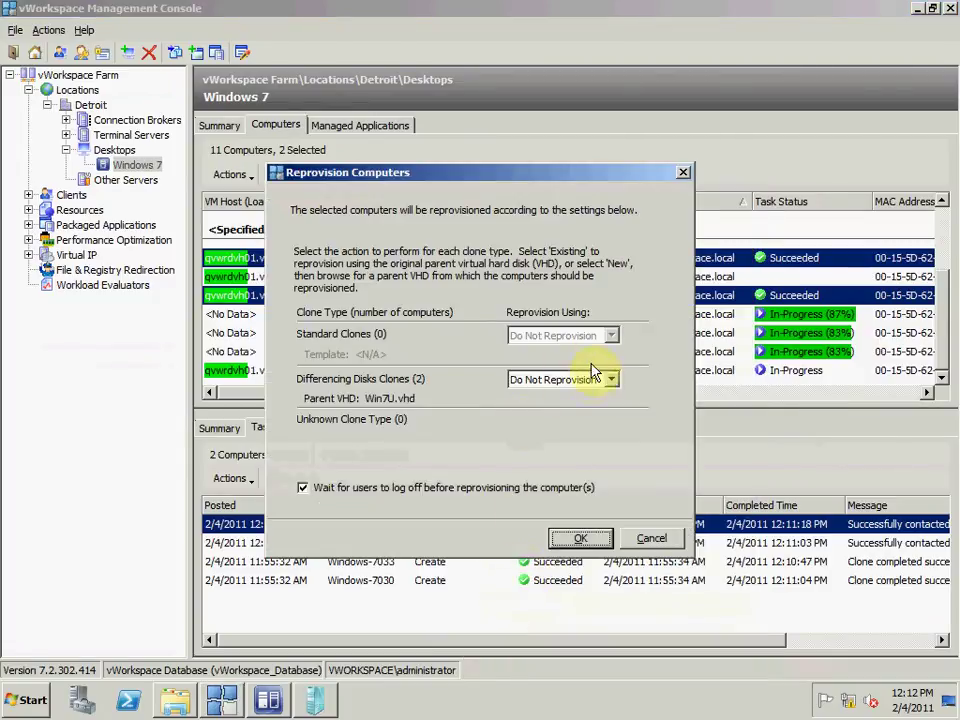
{"action": "left_click", "coordinate": [609, 380]}
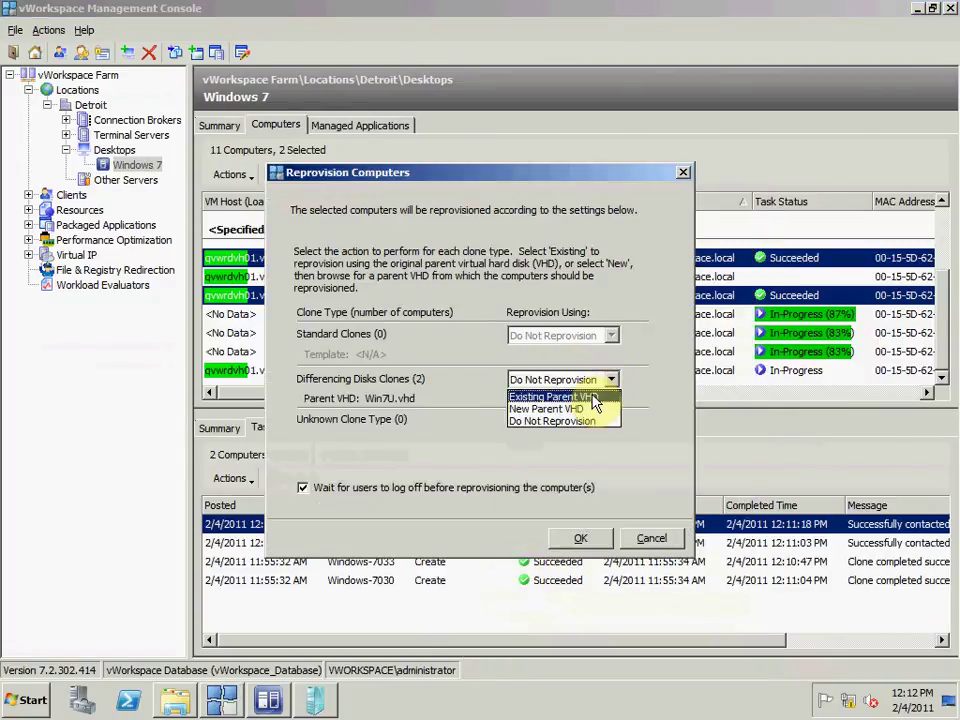
{"action": "left_click", "coordinate": [595, 398]}
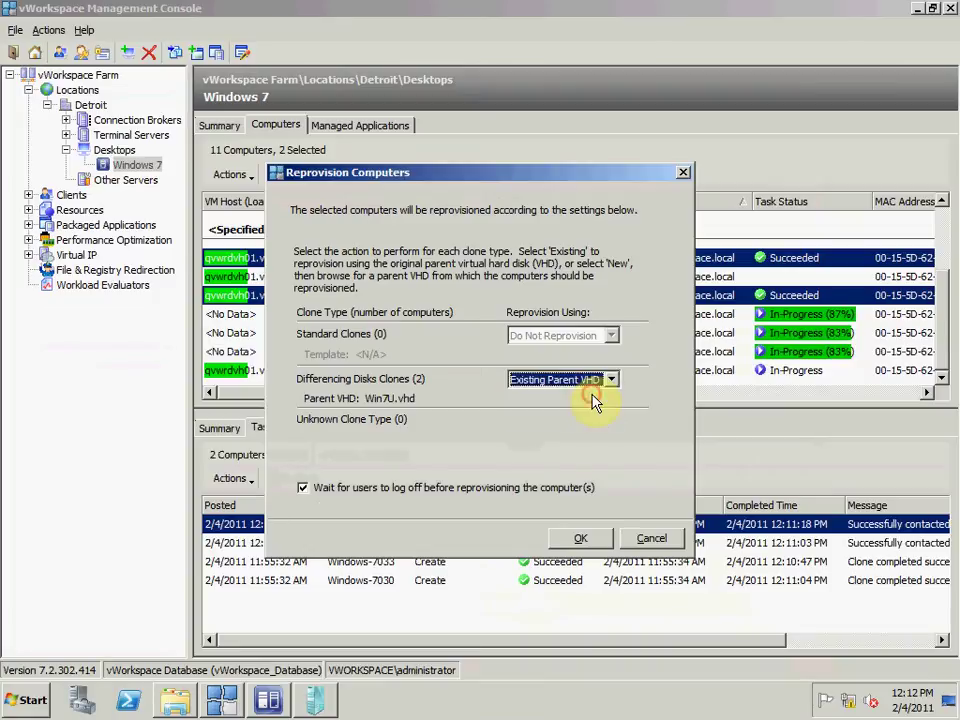
{"action": "left_click", "coordinate": [550, 489]}
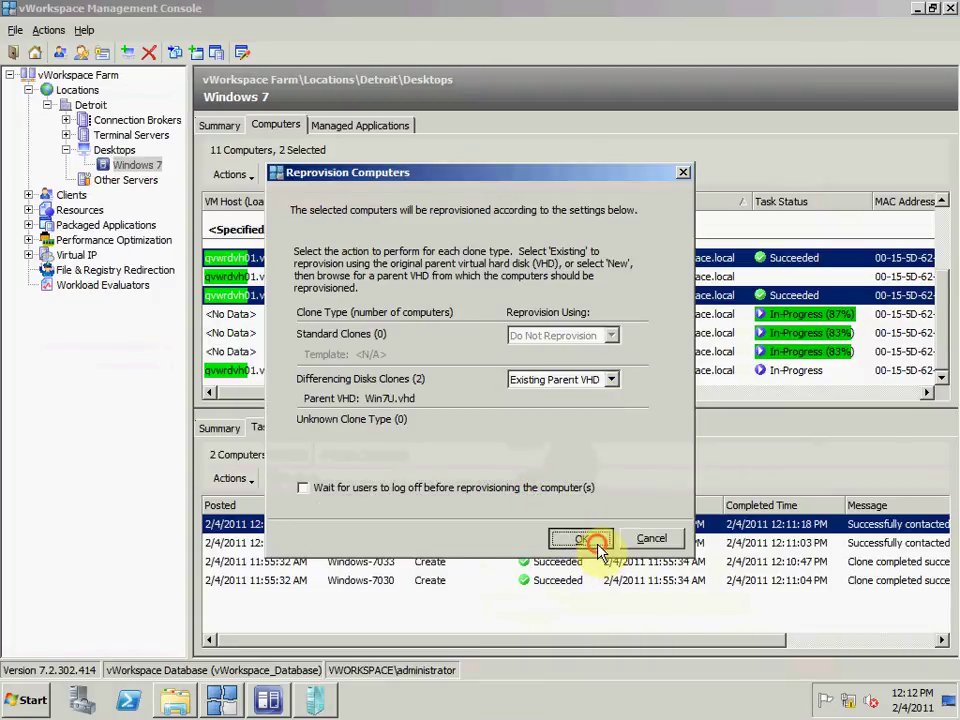
{"action": "left_click", "coordinate": [584, 539]}
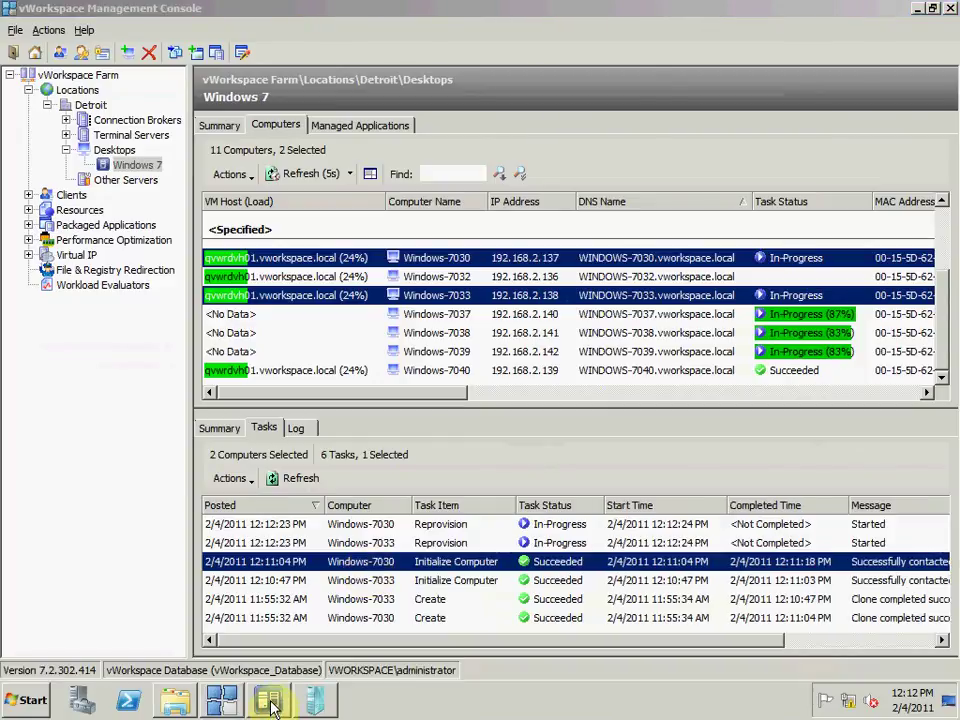
Step: In Virtual Machine Manager, compare the Windows-7030 and Windows-7033 stop job details
{"action": "left_click", "coordinate": [268, 702]}
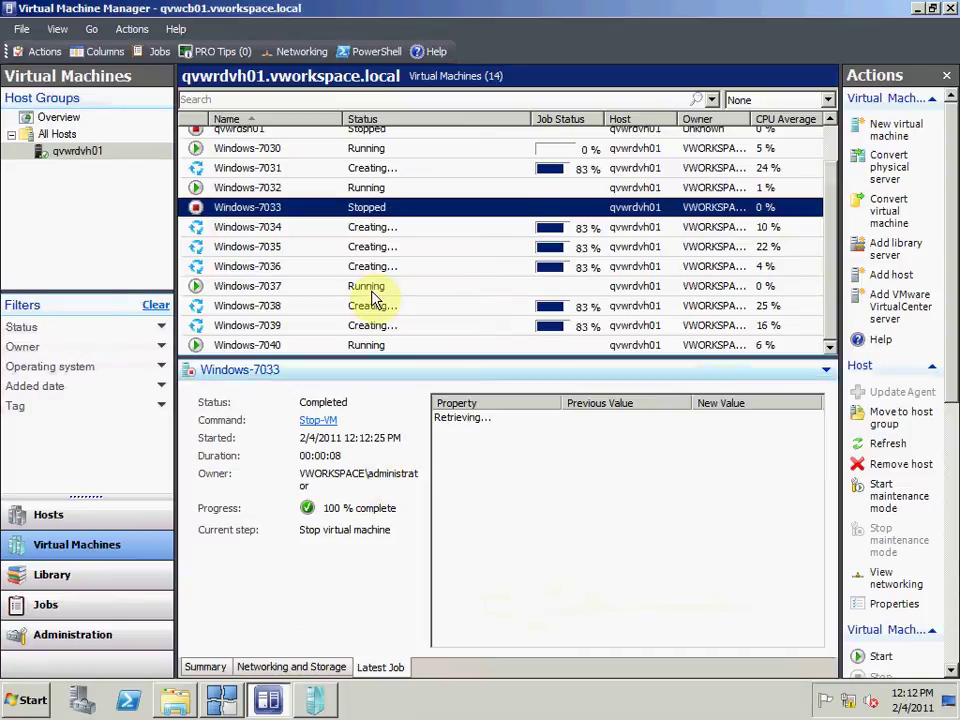
{"action": "left_click", "coordinate": [310, 152]}
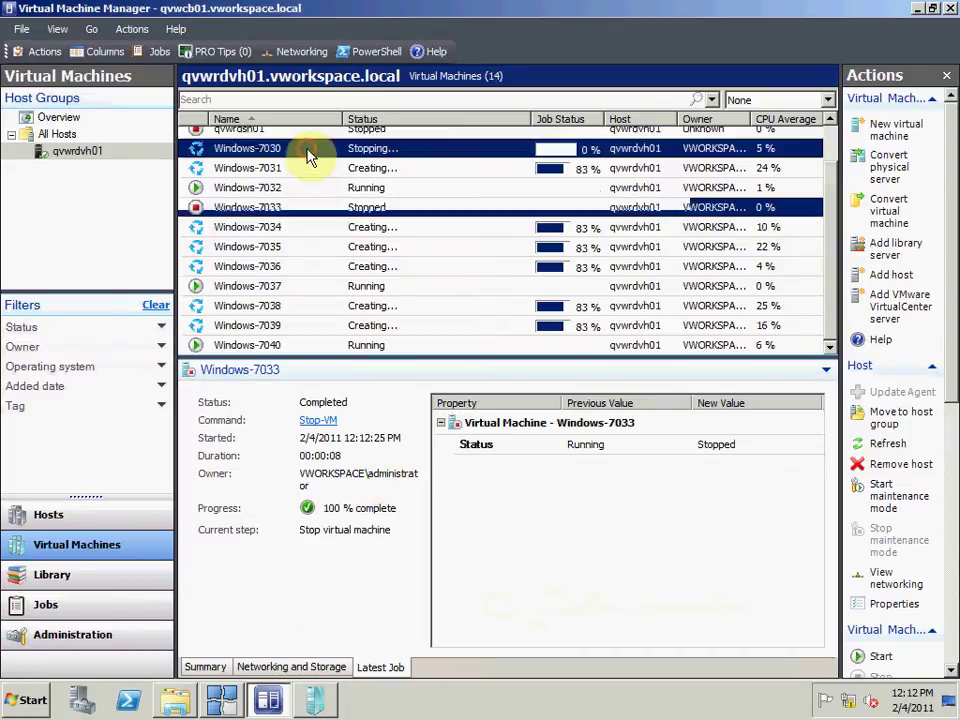
{"action": "left_click", "coordinate": [300, 210]}
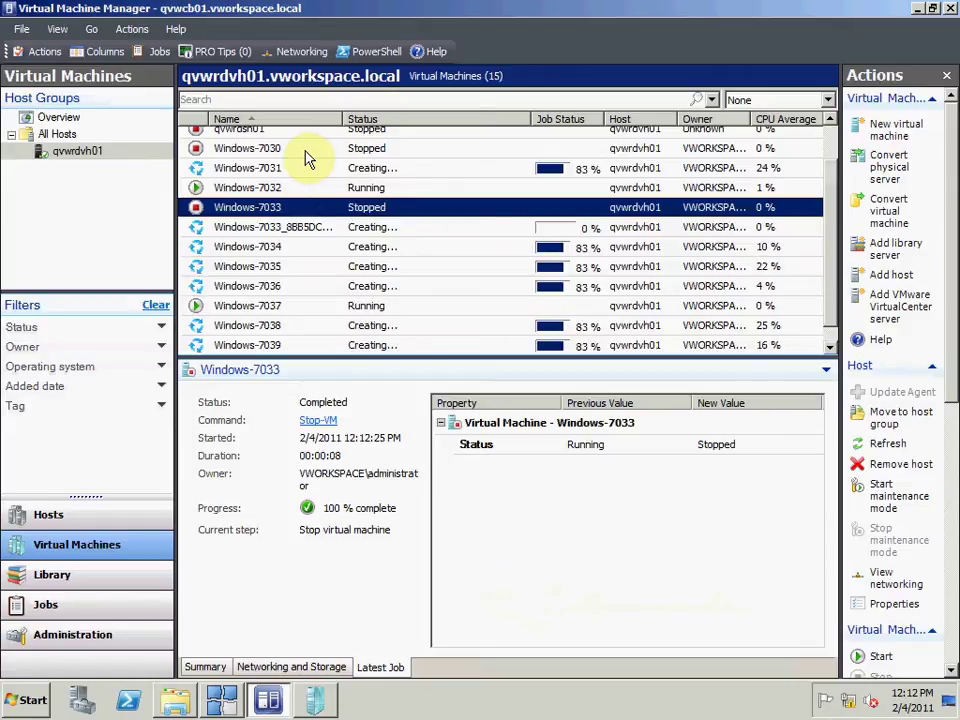
Step: Widen the Name column to find the new Windows-7033_8BB5 replacement VM, then return to vWorkspace
{"action": "left_click_drag", "start_coordinate": [343, 118], "coordinate": [514, 116]}
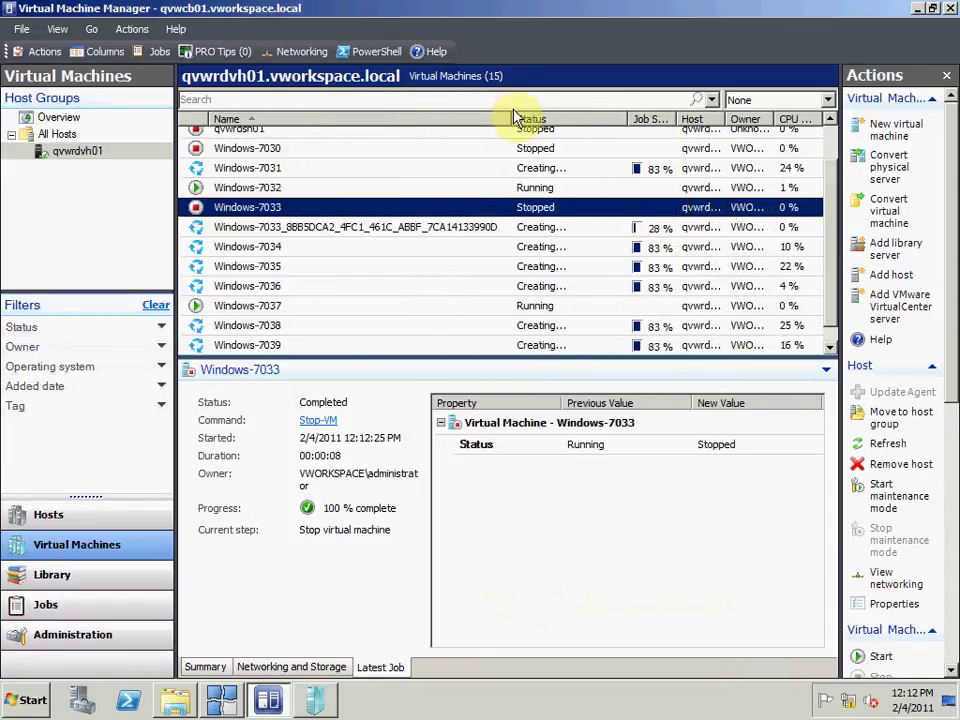
{"action": "left_click", "coordinate": [401, 236]}
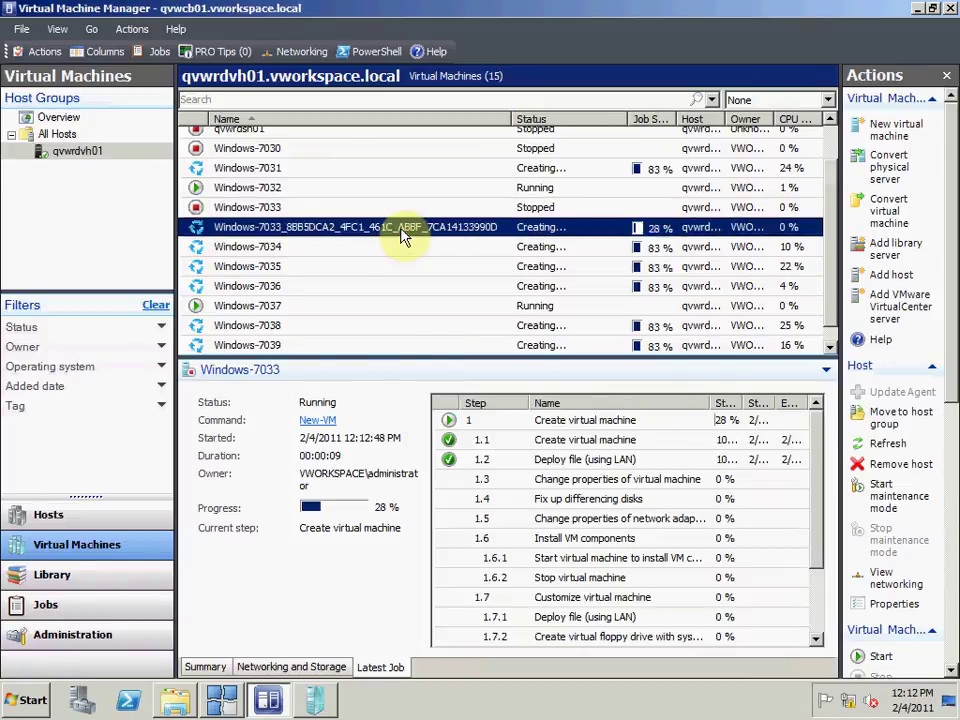
{"action": "right_click", "coordinate": [401, 233]}
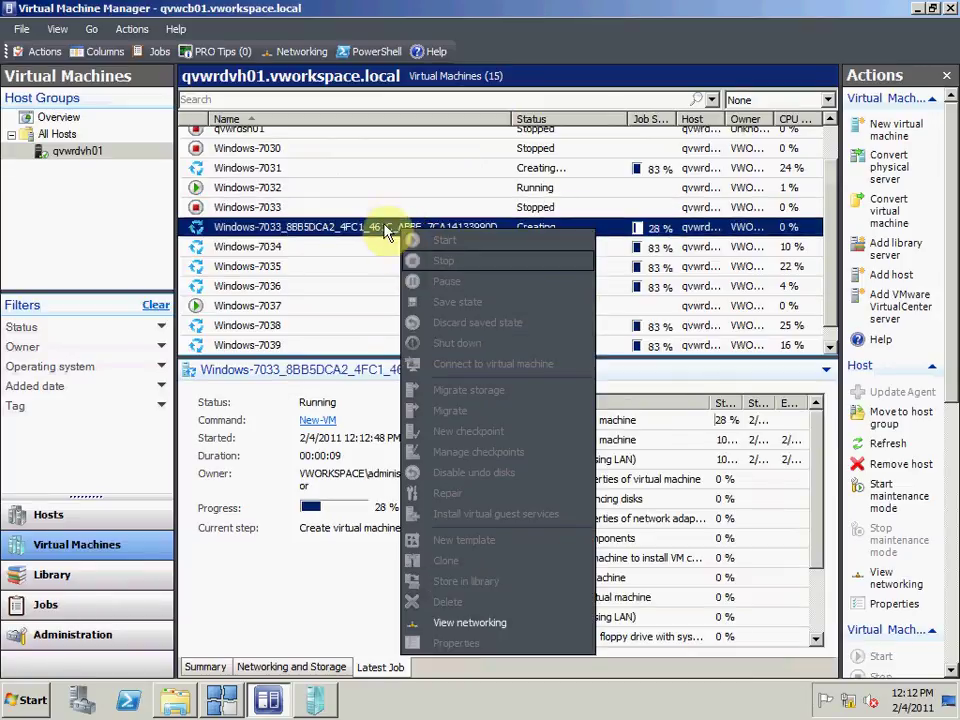
{"action": "left_click", "coordinate": [377, 236]}
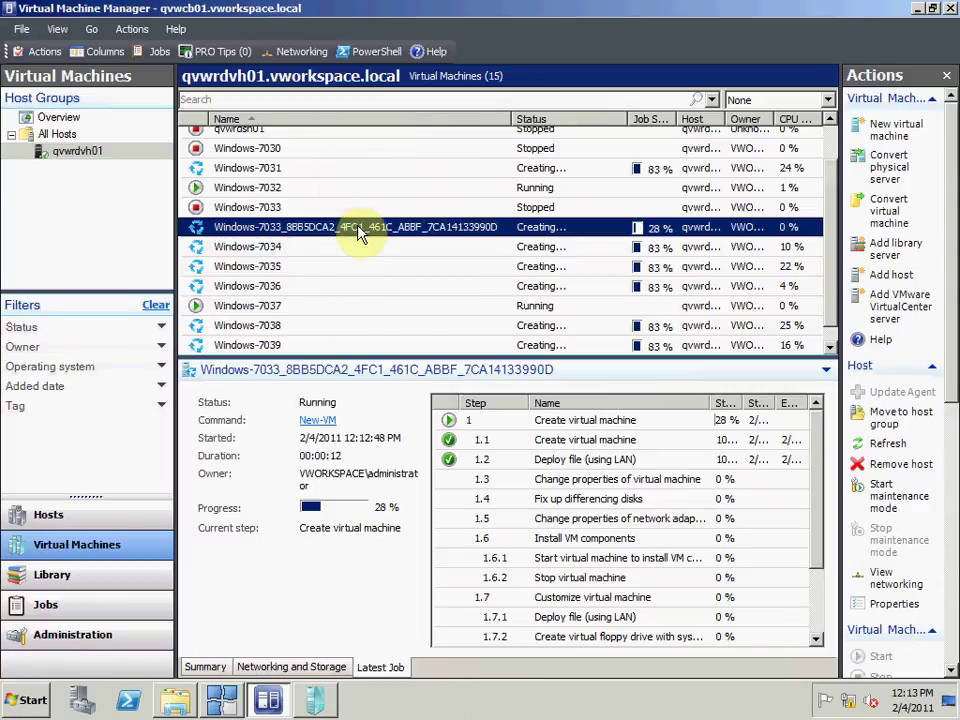
{"action": "left_click_drag", "start_coordinate": [500, 122], "coordinate": [386, 126]}
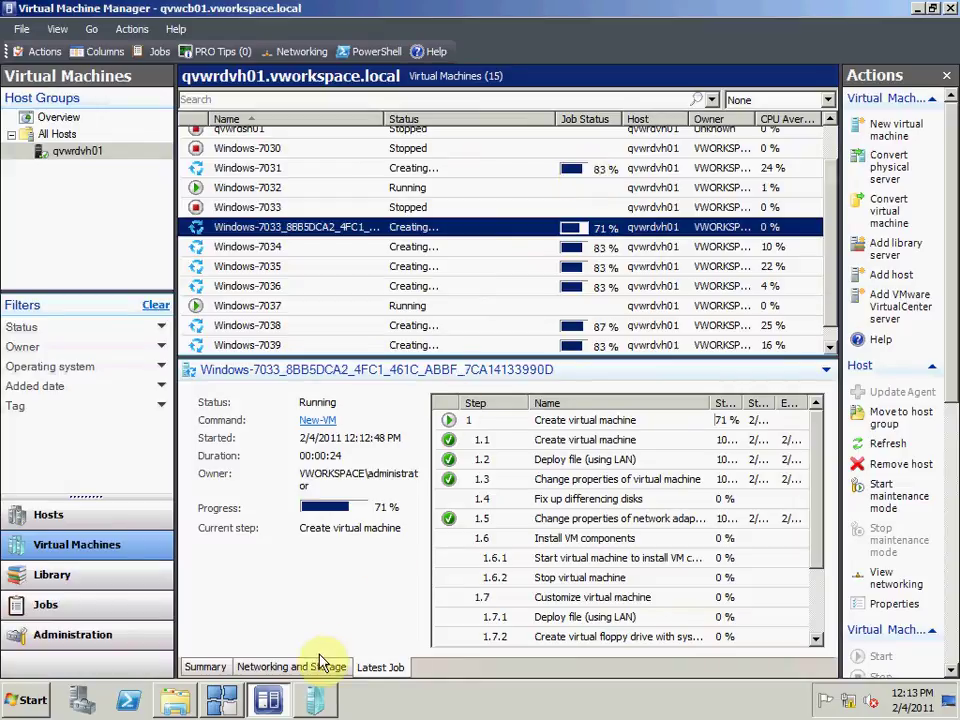
{"action": "left_click", "coordinate": [233, 700]}
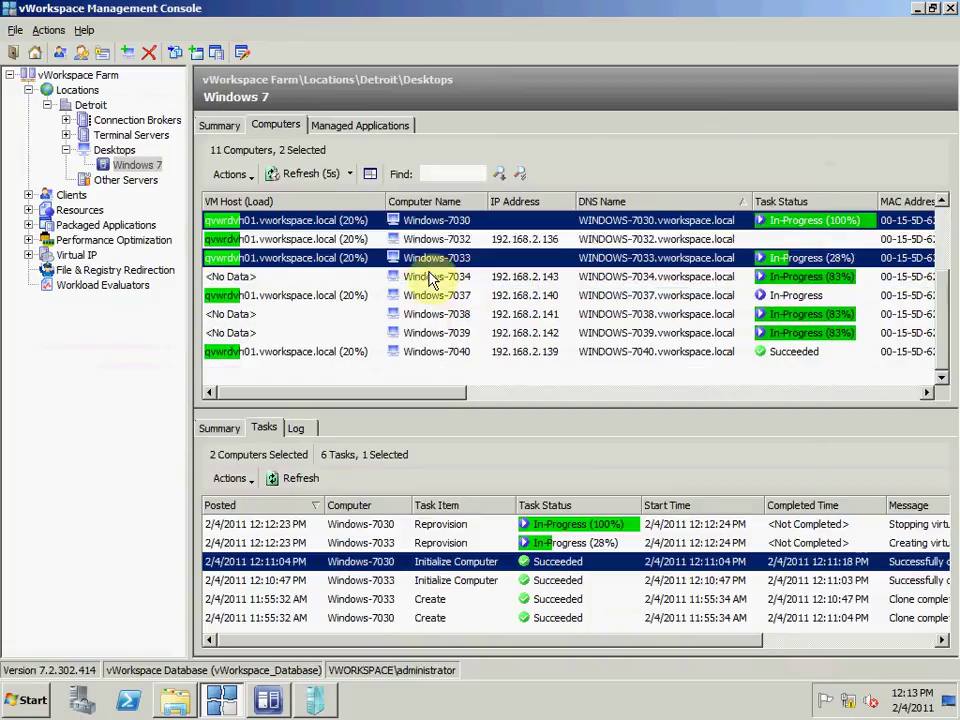
Step: Sort computers by Computer Name and check Windows-7030's Reprovision task at 100%
{"action": "left_click", "coordinate": [431, 204]}
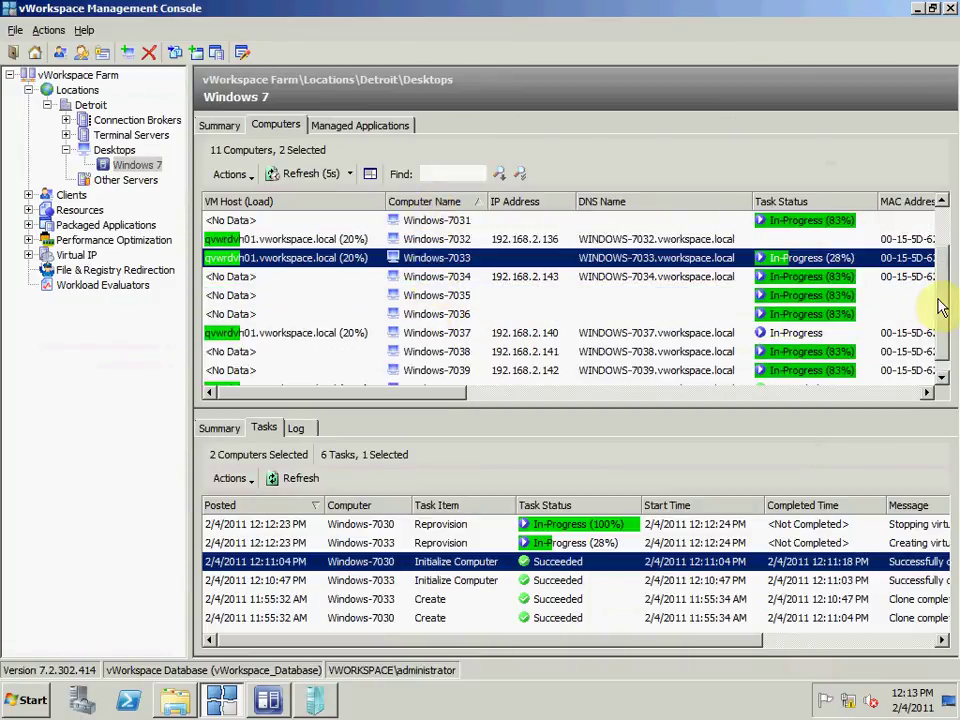
{"action": "left_click", "coordinate": [559, 265]}
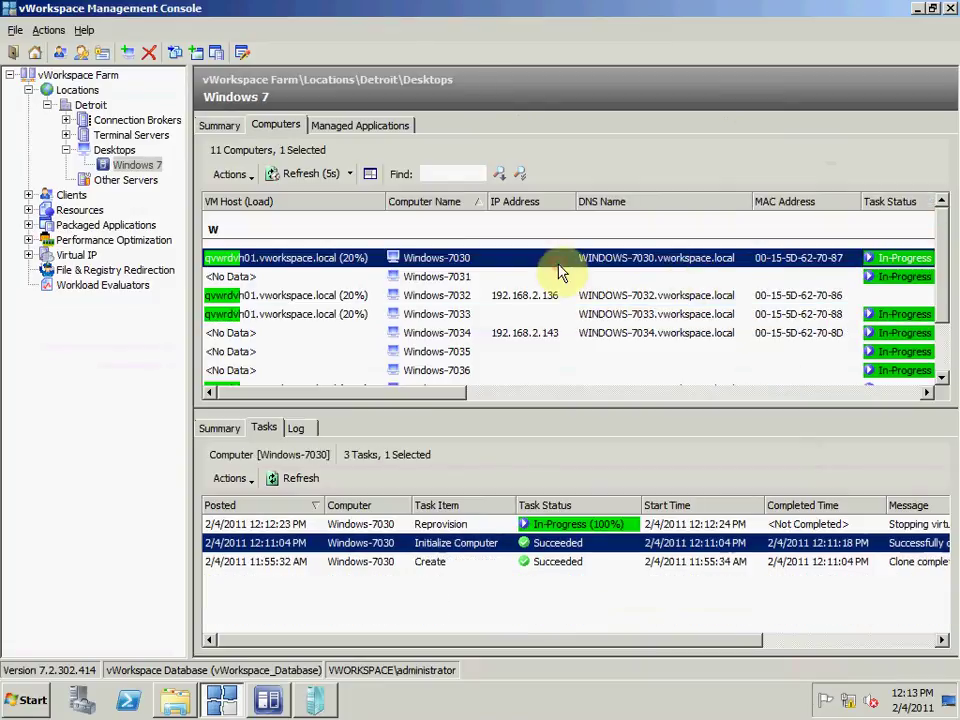
{"action": "left_click", "coordinate": [460, 527]}
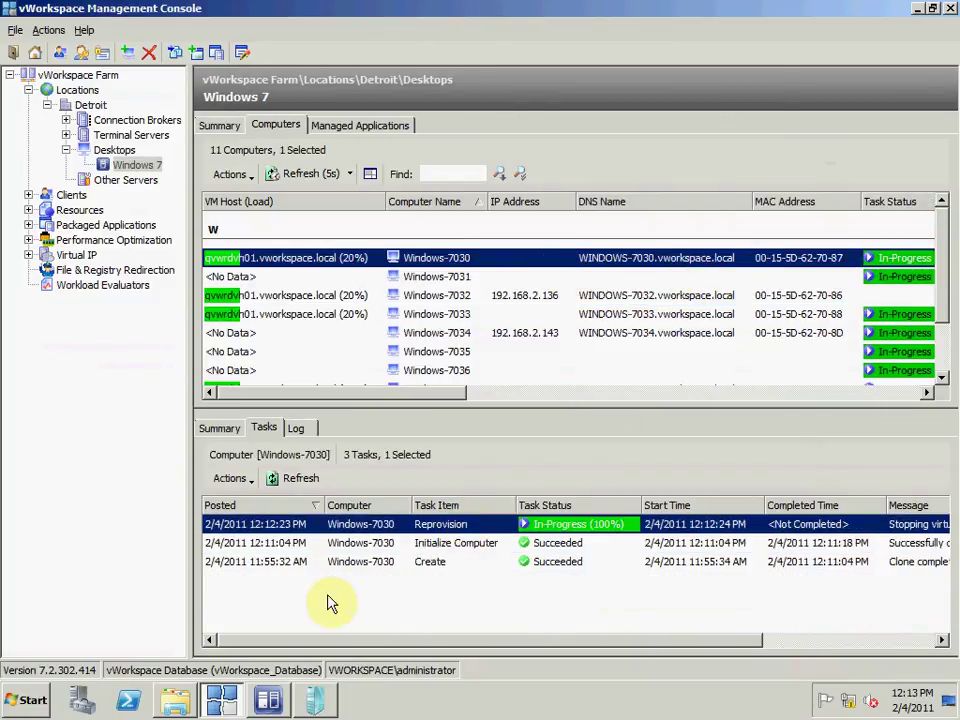
{"action": "left_click", "coordinate": [270, 702]}
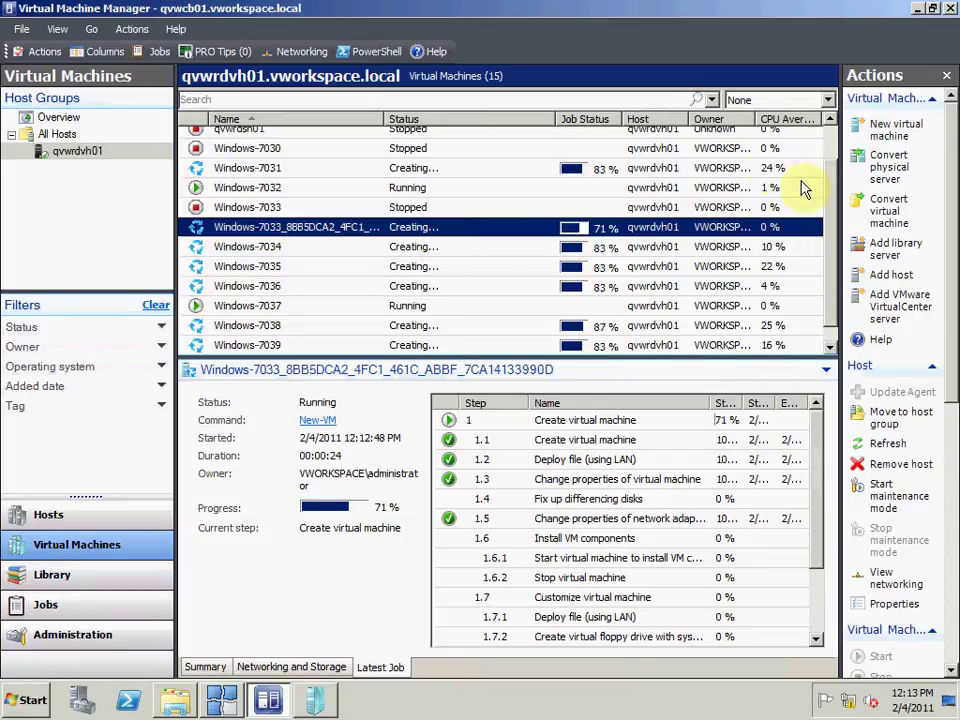
Step: Check creation progress of the Windows-7030_C1E7E2D8 and Windows-7033_8BB5DCA2 replacement VMs
{"action": "scroll", "coordinate": [836, 188], "scroll_direction": "up", "scroll_amount": 1}
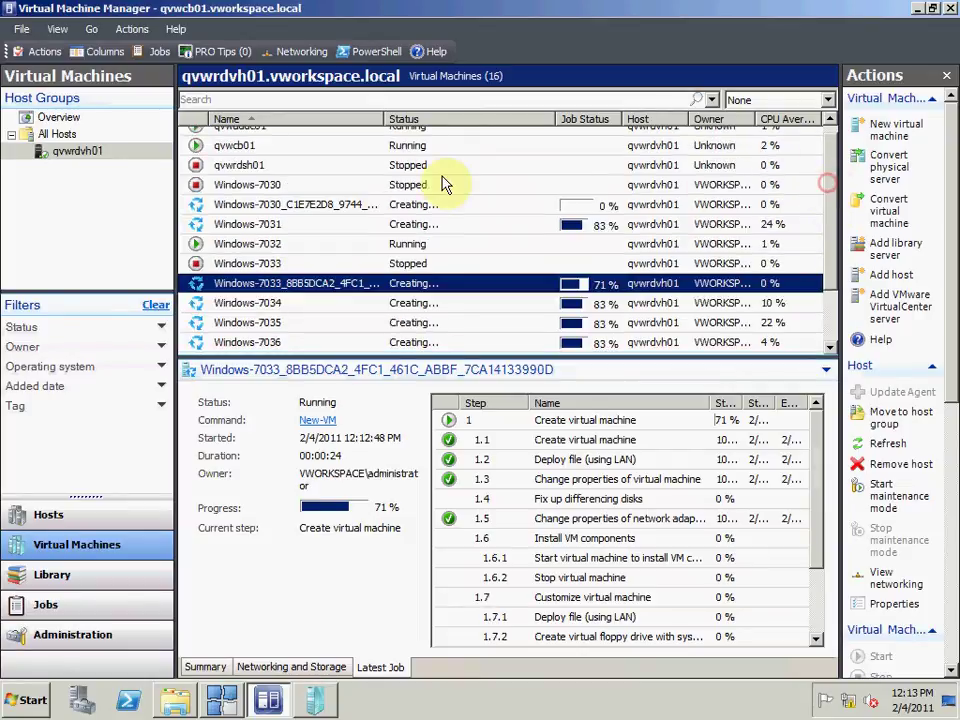
{"action": "left_click", "coordinate": [353, 208]}
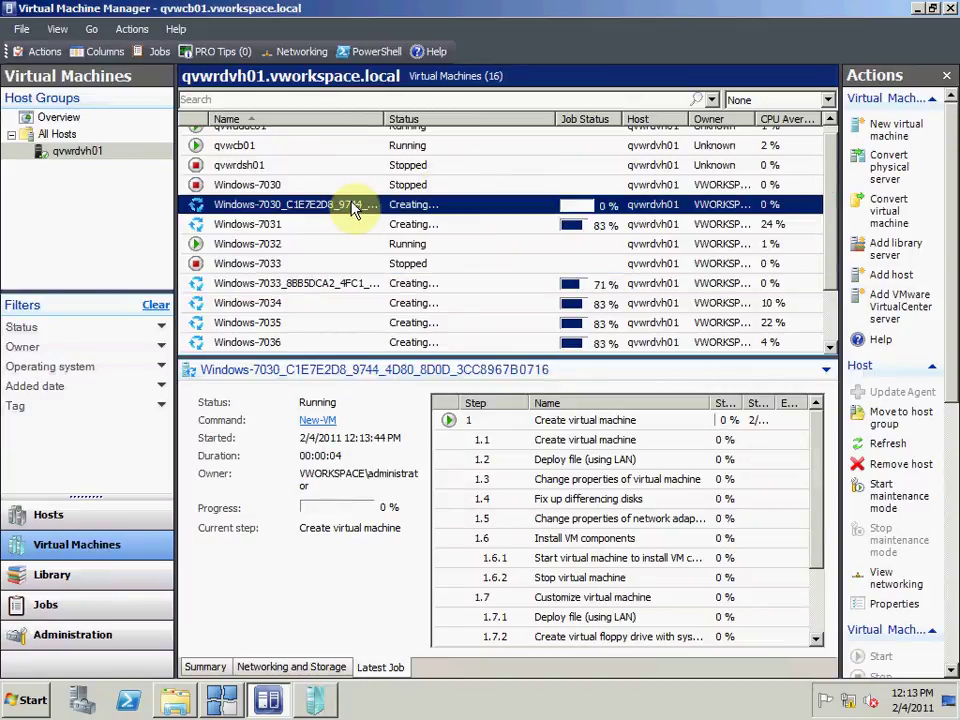
{"action": "left_click", "coordinate": [340, 285]}
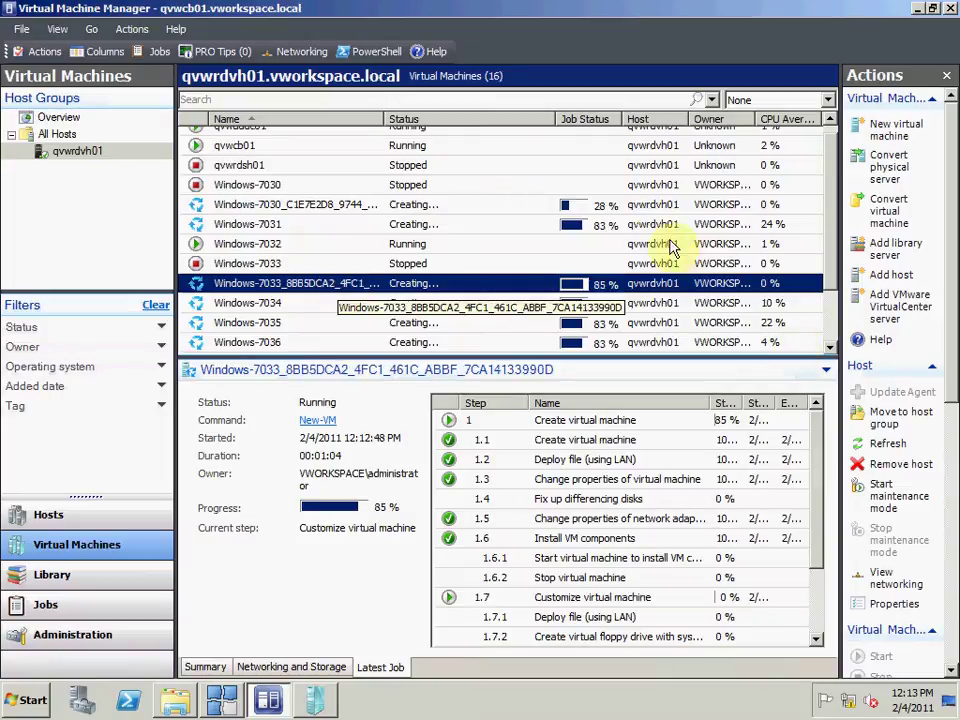
{"action": "right_click", "coordinate": [525, 284]}
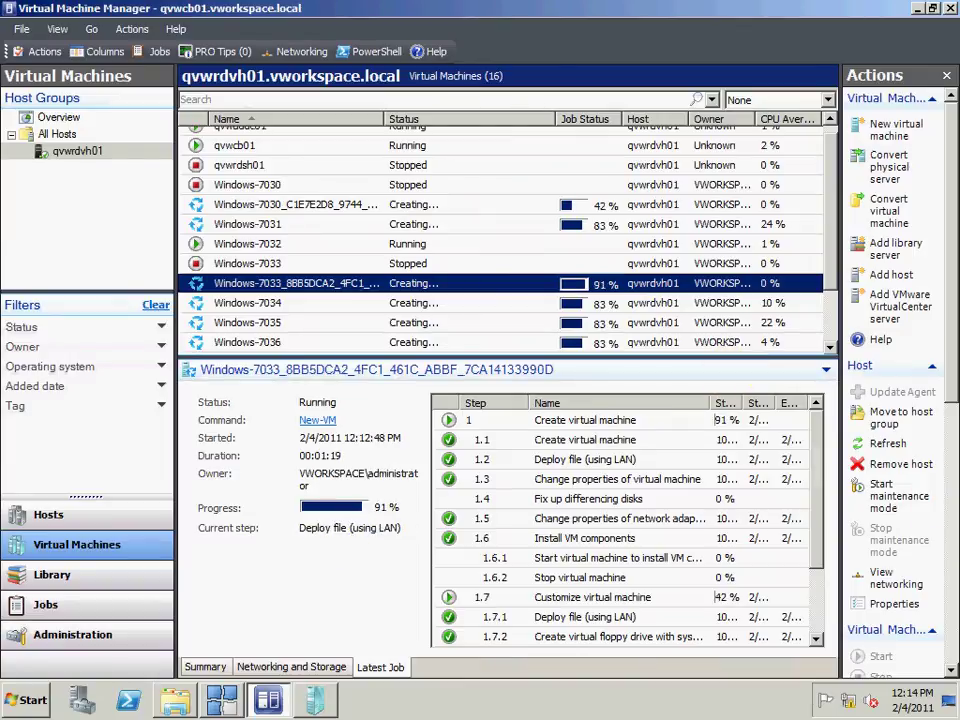
Step: Inspect the new Windows-7030 VM folder and its VHD file in the Hyper-V share
{"action": "left_click", "coordinate": [177, 702]}
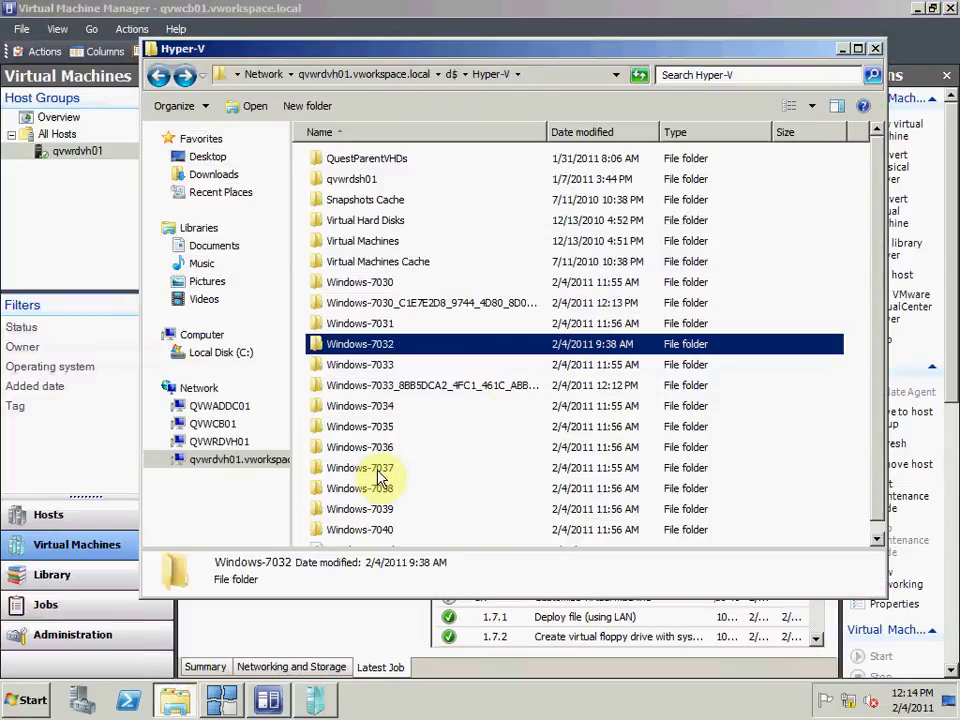
{"action": "left_click", "coordinate": [456, 303]}
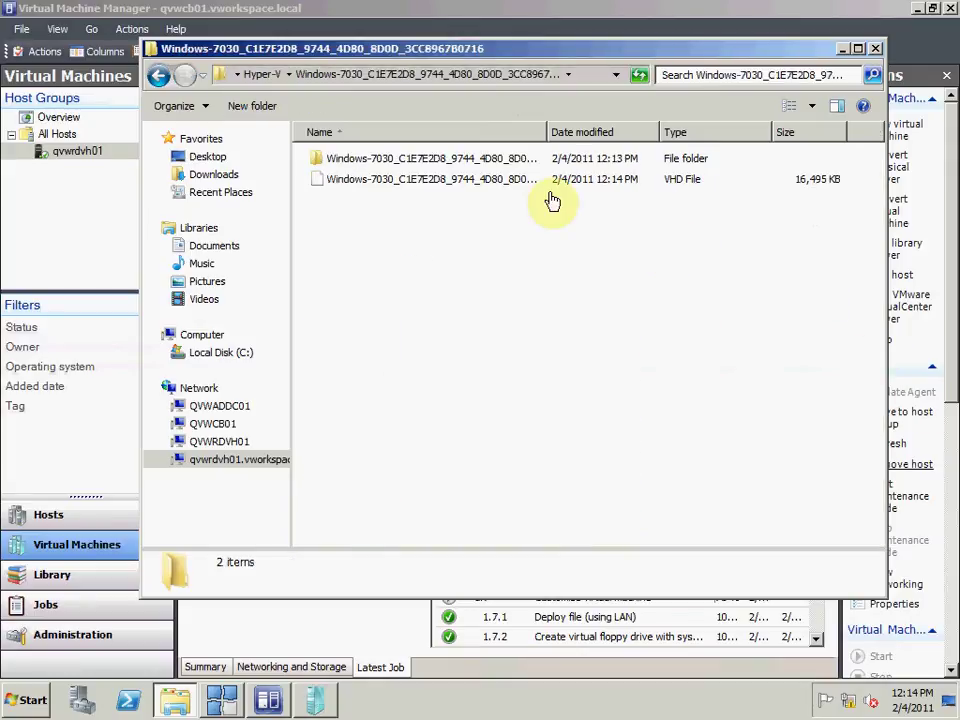
{"action": "left_click", "coordinate": [492, 190]}
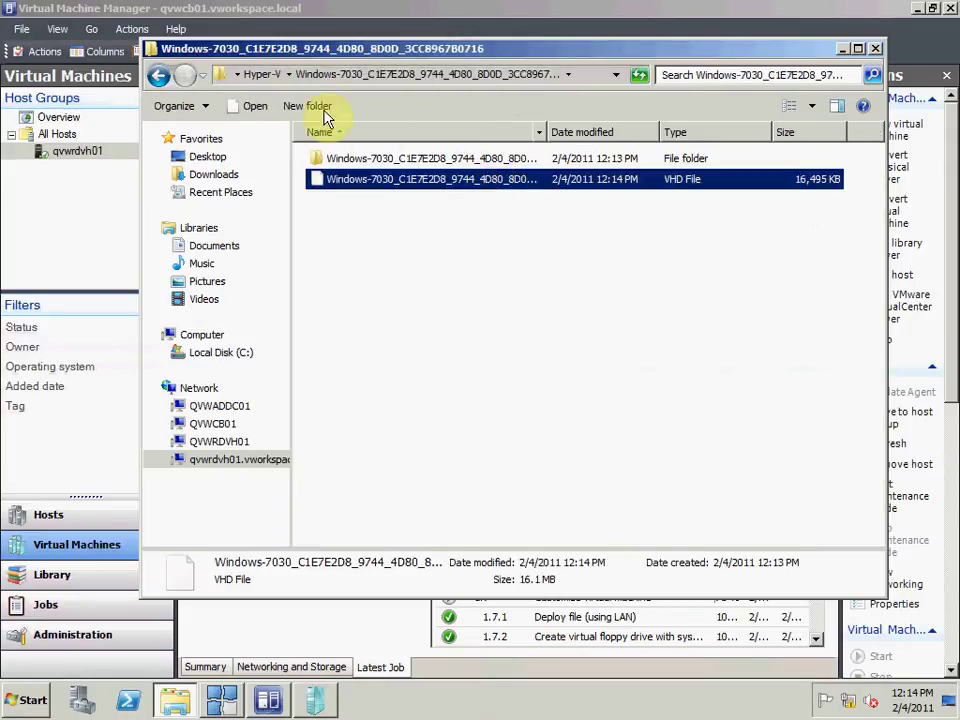
{"action": "left_click", "coordinate": [160, 79]}
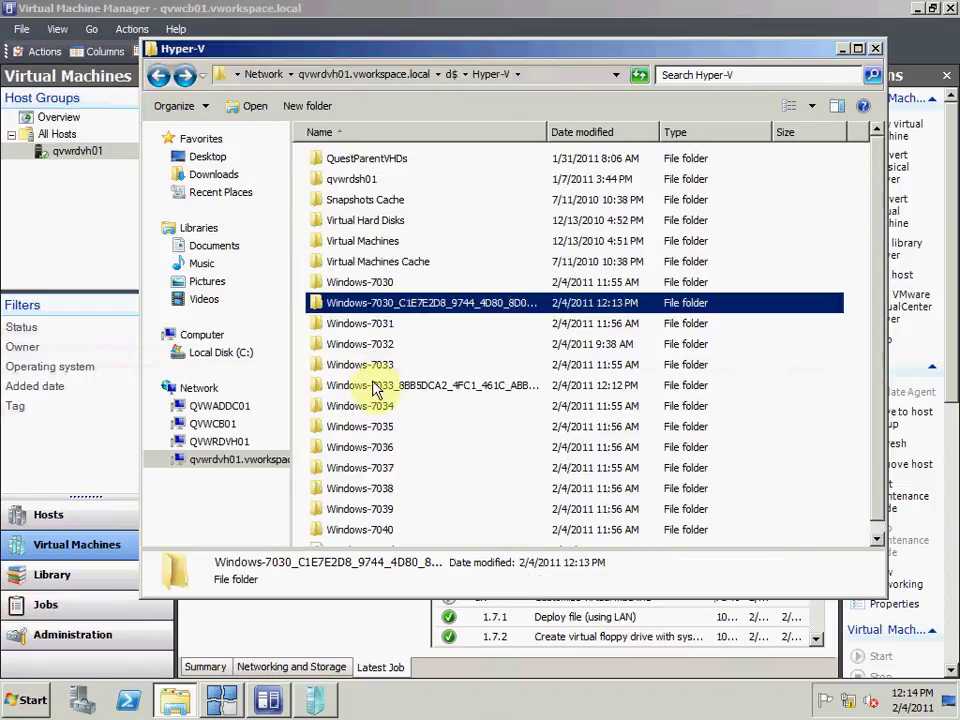
Step: Browse the Windows-7033 and Windows-7030 VM folders, then close the Explorer window
{"action": "double_click", "coordinate": [375, 386]}
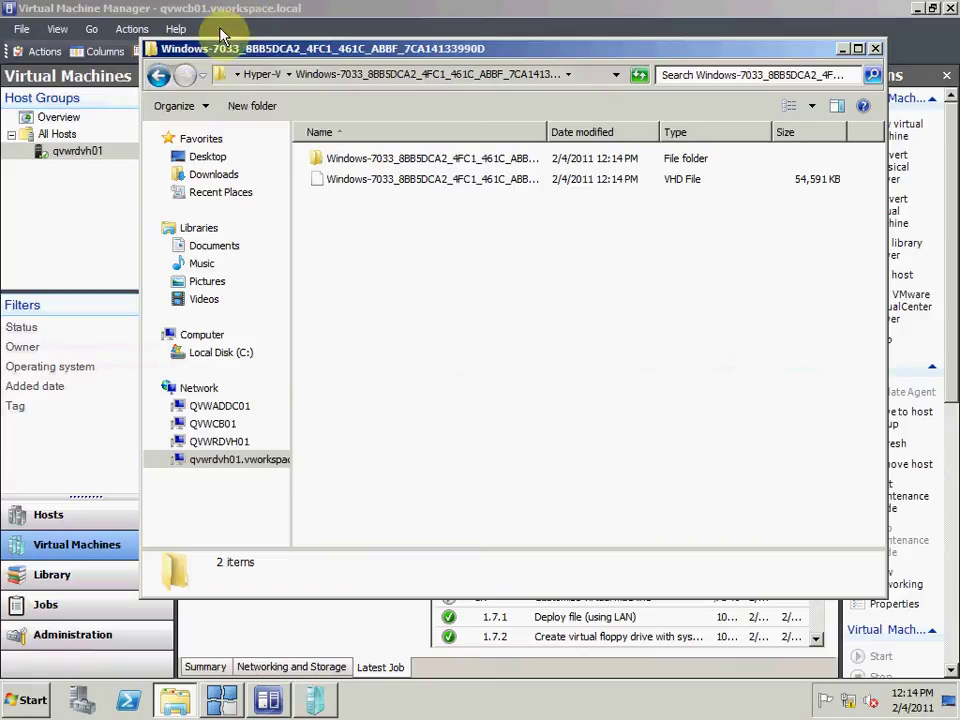
{"action": "left_click", "coordinate": [161, 78]}
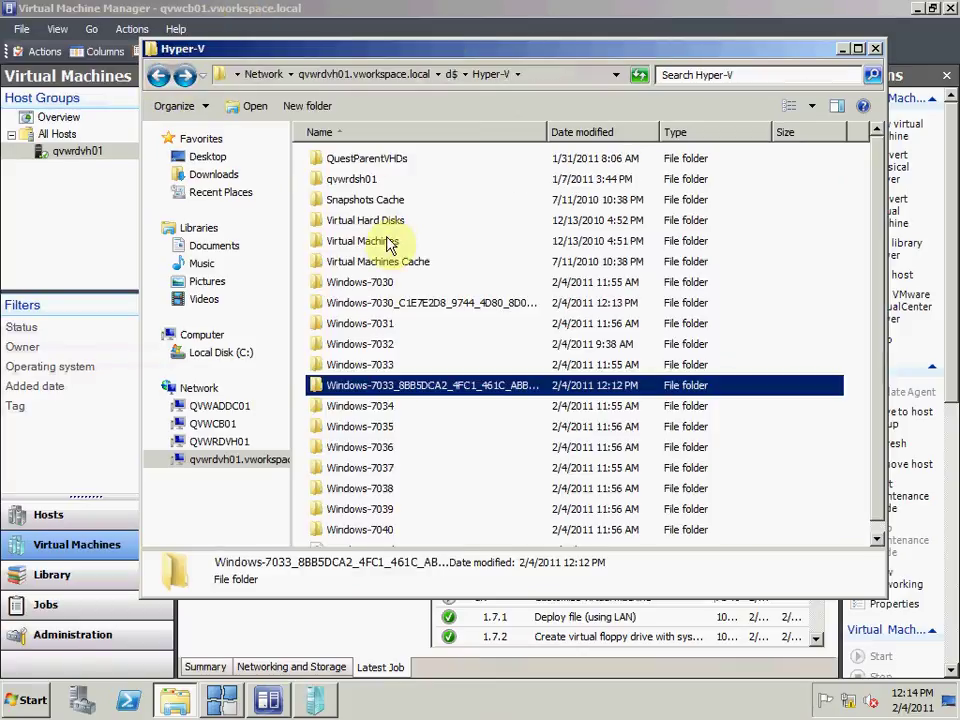
{"action": "double_click", "coordinate": [394, 306]}
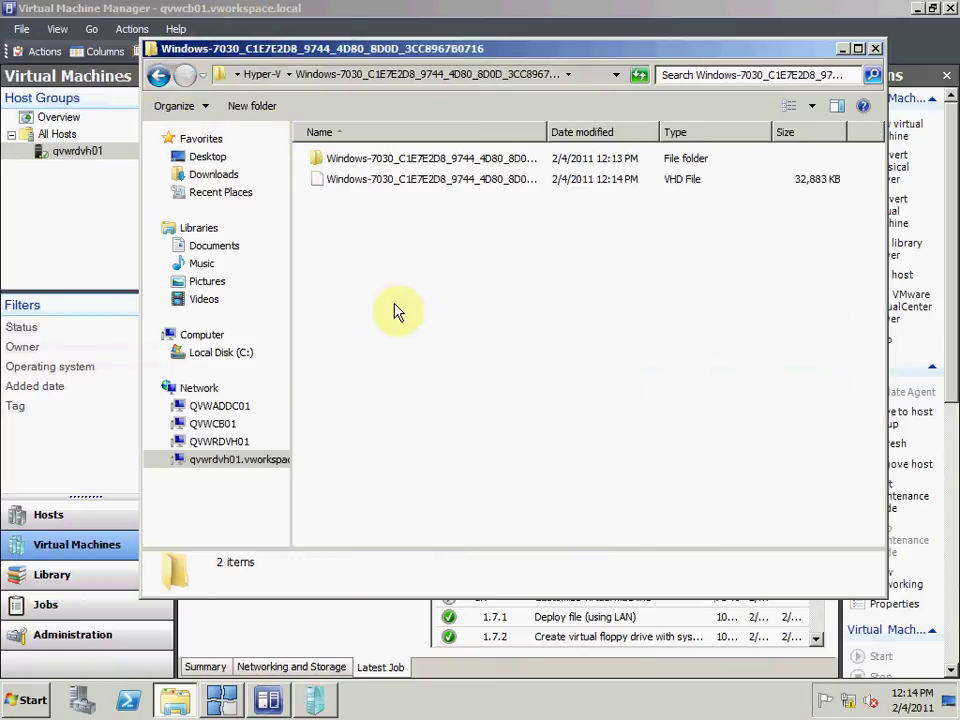
{"action": "left_click", "coordinate": [161, 78]}
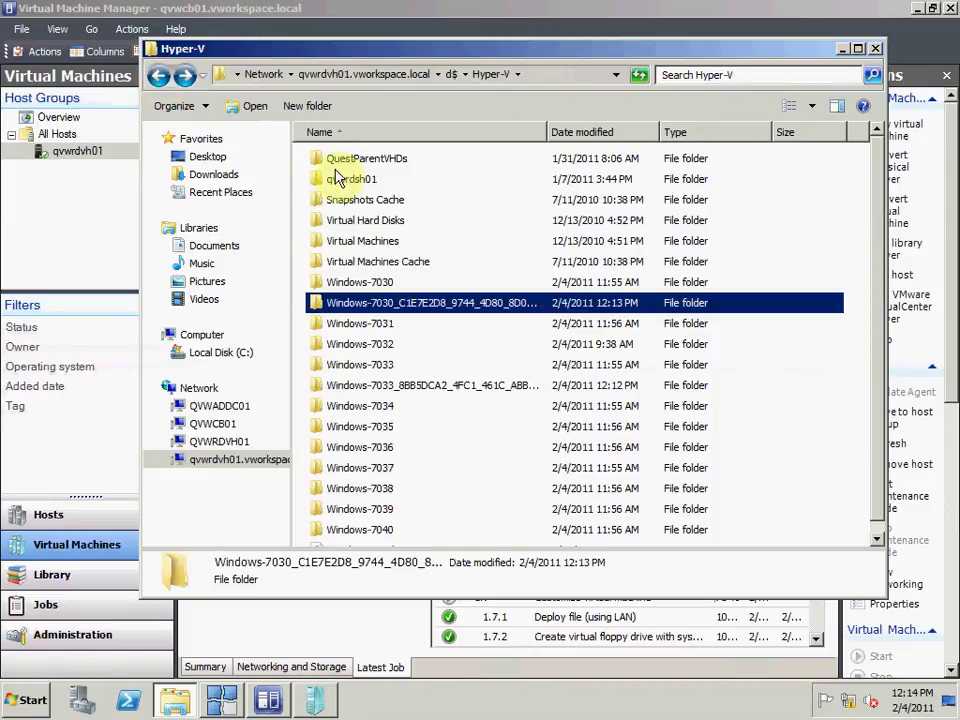
{"action": "double_click", "coordinate": [358, 283]}
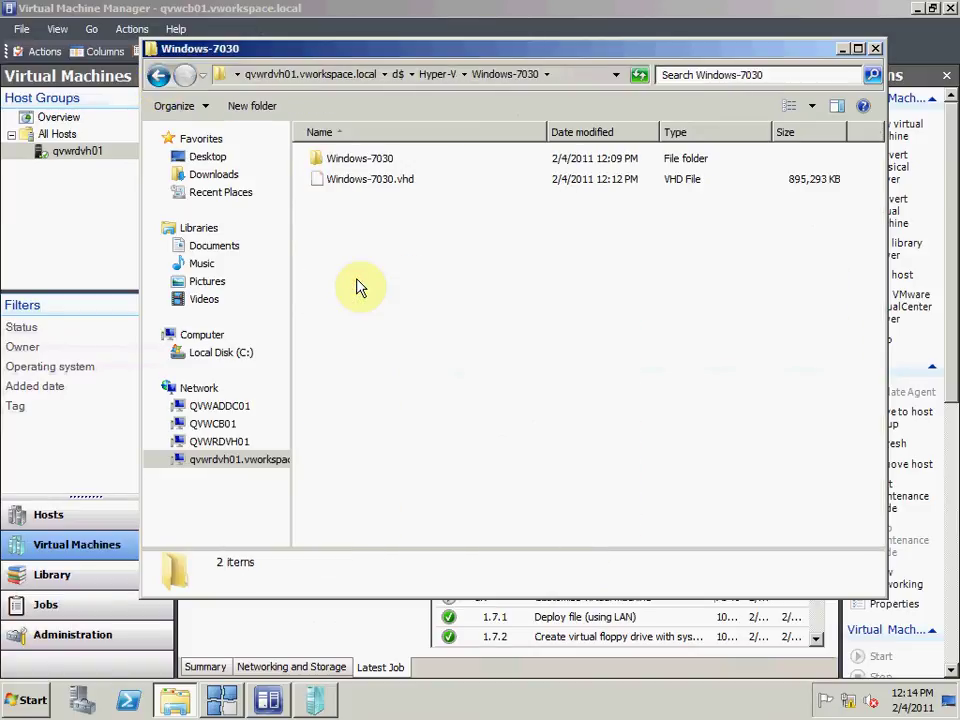
{"action": "left_click", "coordinate": [158, 76]}
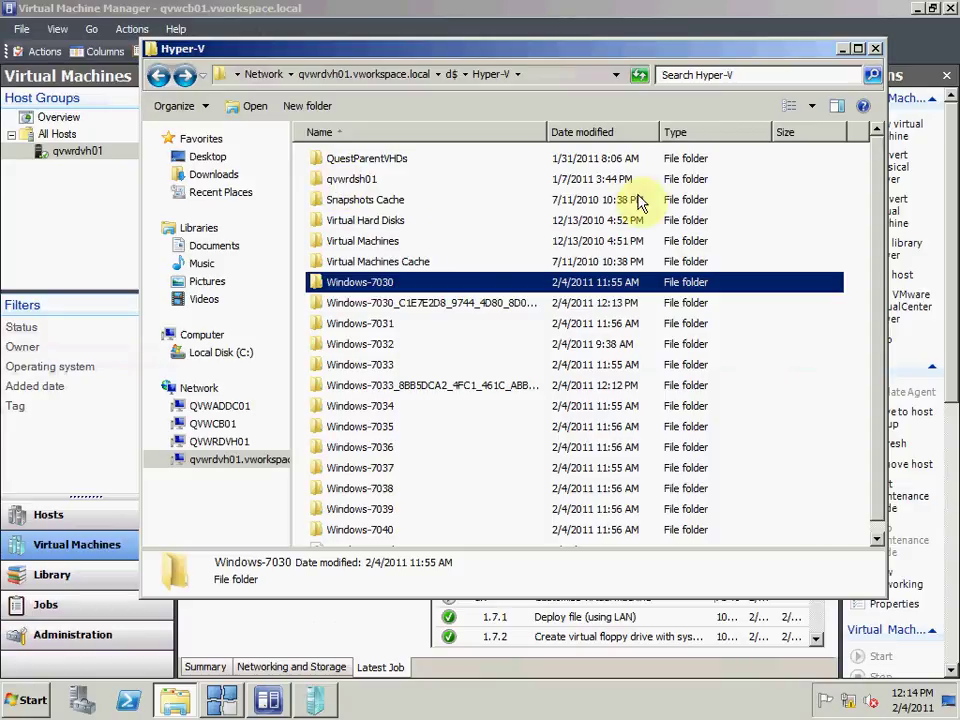
{"action": "left_click_drag", "start_coordinate": [874, 259], "coordinate": [880, 343]}
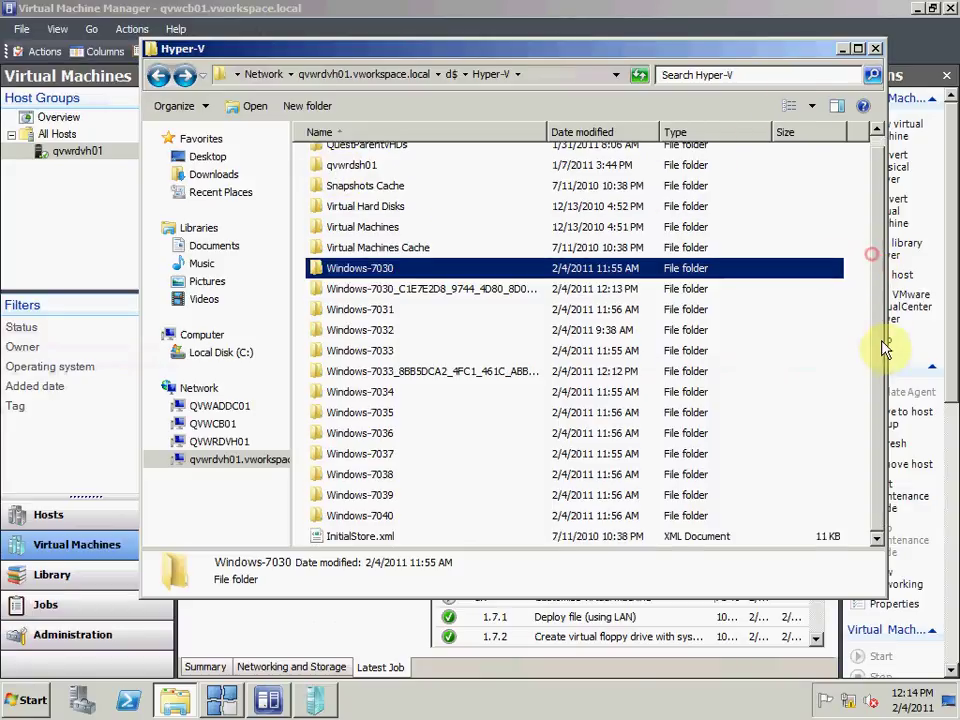
{"action": "left_click", "coordinate": [875, 48]}
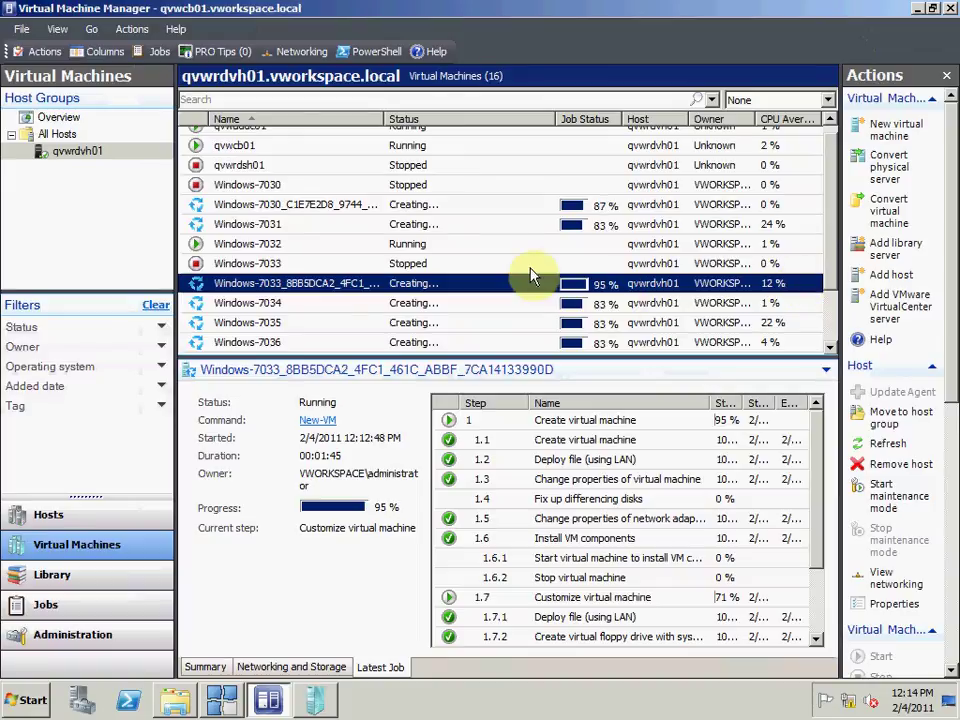
Step: Check the Windows-7030 replacement's job progress and close its disconnected viewer
{"action": "left_click", "coordinate": [474, 208]}
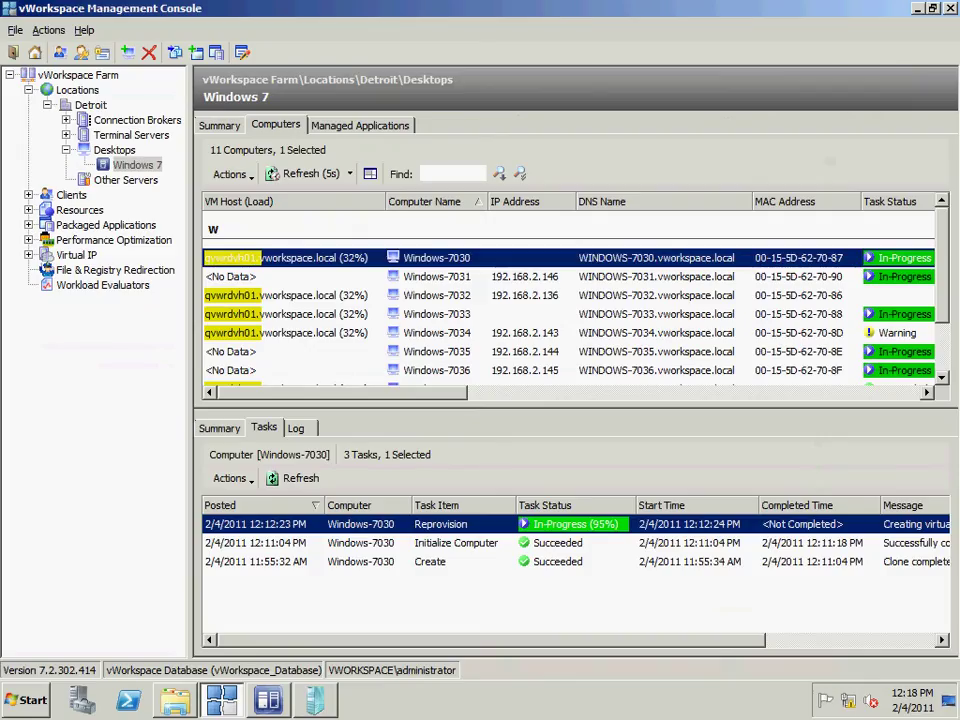
{"action": "left_click", "coordinate": [316, 703]}
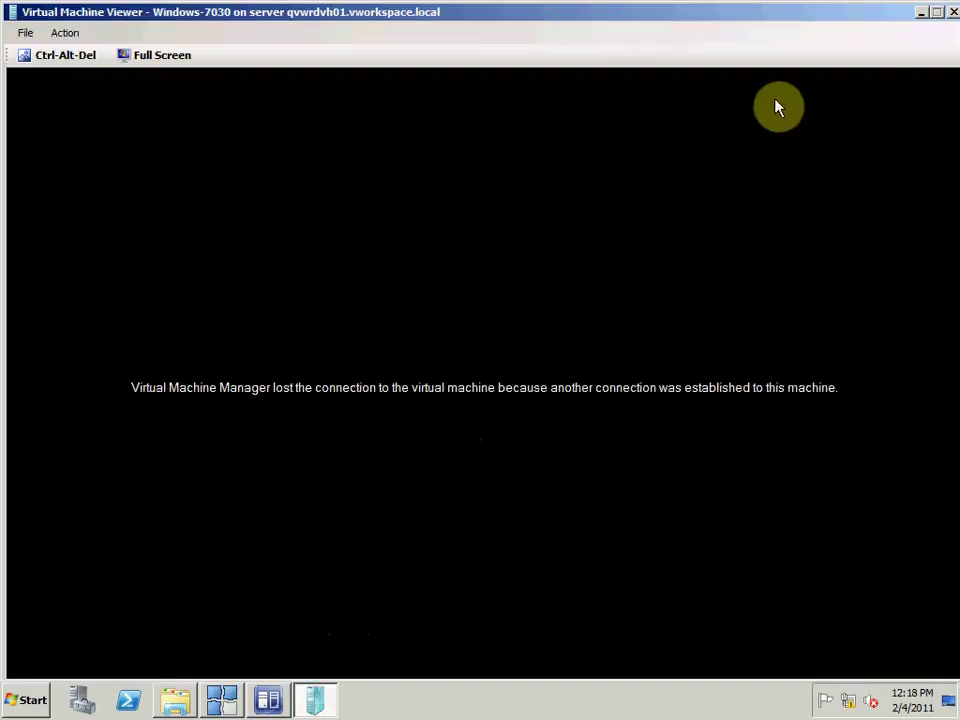
{"action": "left_click", "coordinate": [952, 13]}
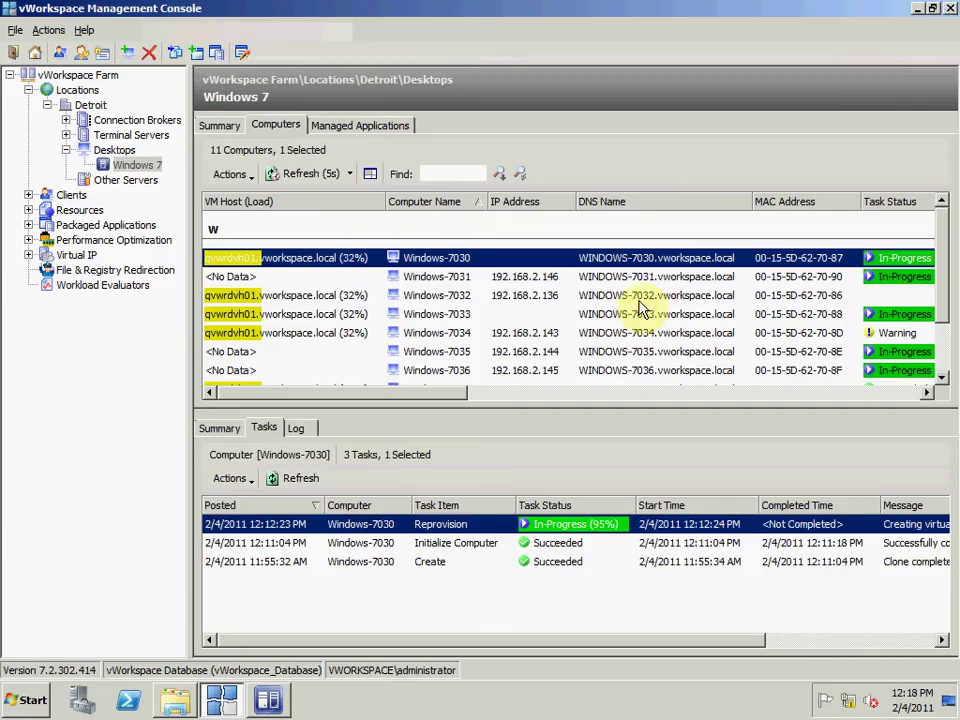
{"action": "left_click", "coordinate": [268, 703]}
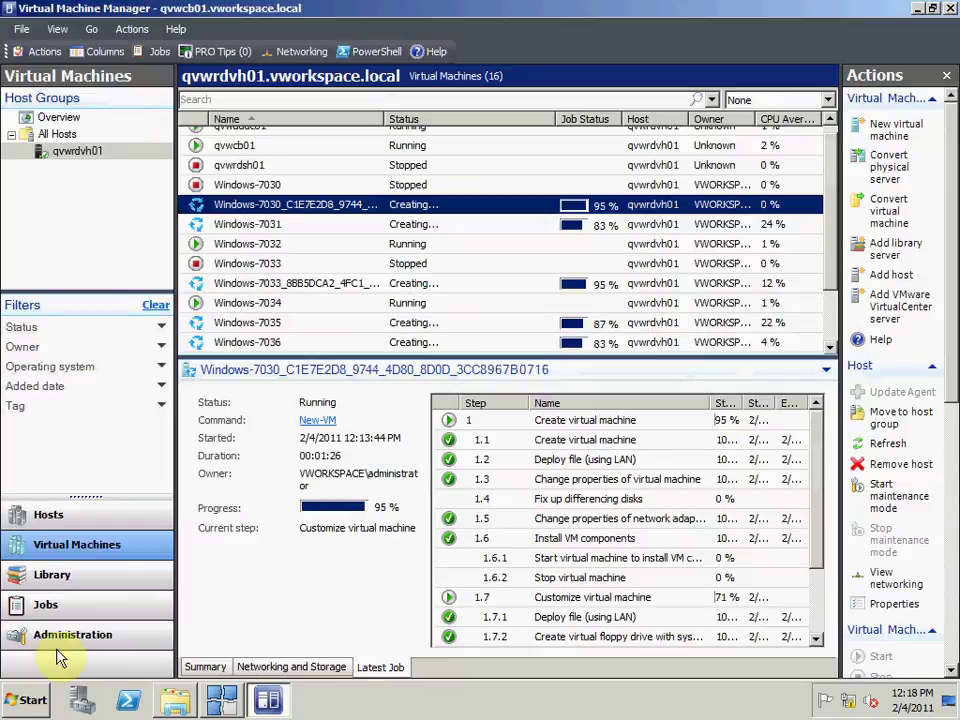
Step: Review each VM's job details from Windows-7031 to Windows-7040, then bring back the Hyper-V folder
{"action": "left_click", "coordinate": [400, 232]}
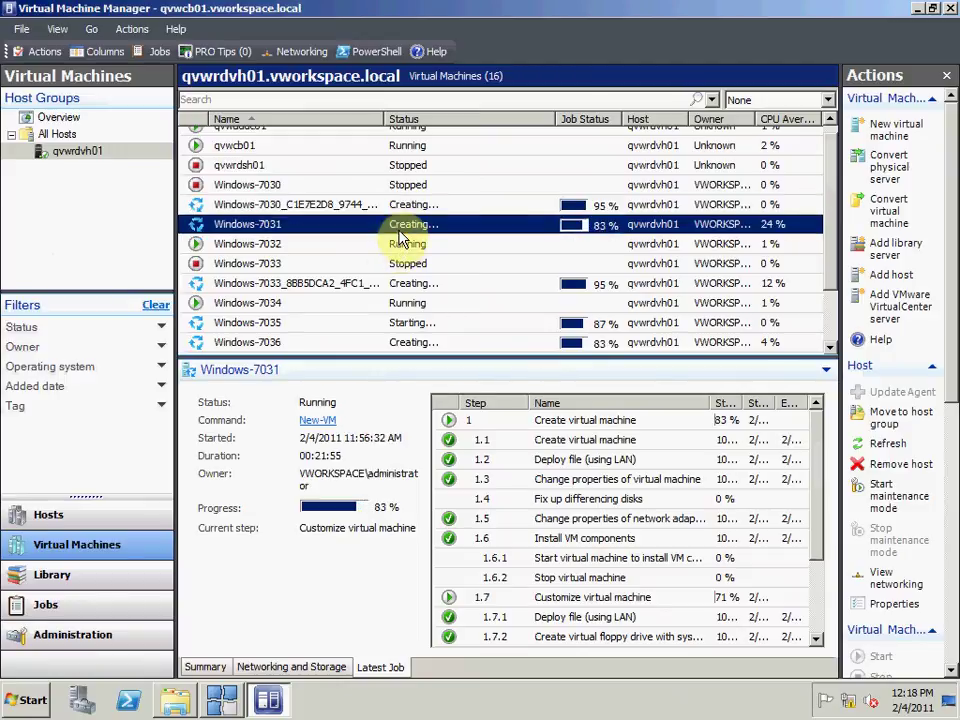
{"action": "left_click", "coordinate": [400, 240]}
{"action": "key", "text": "Down"}
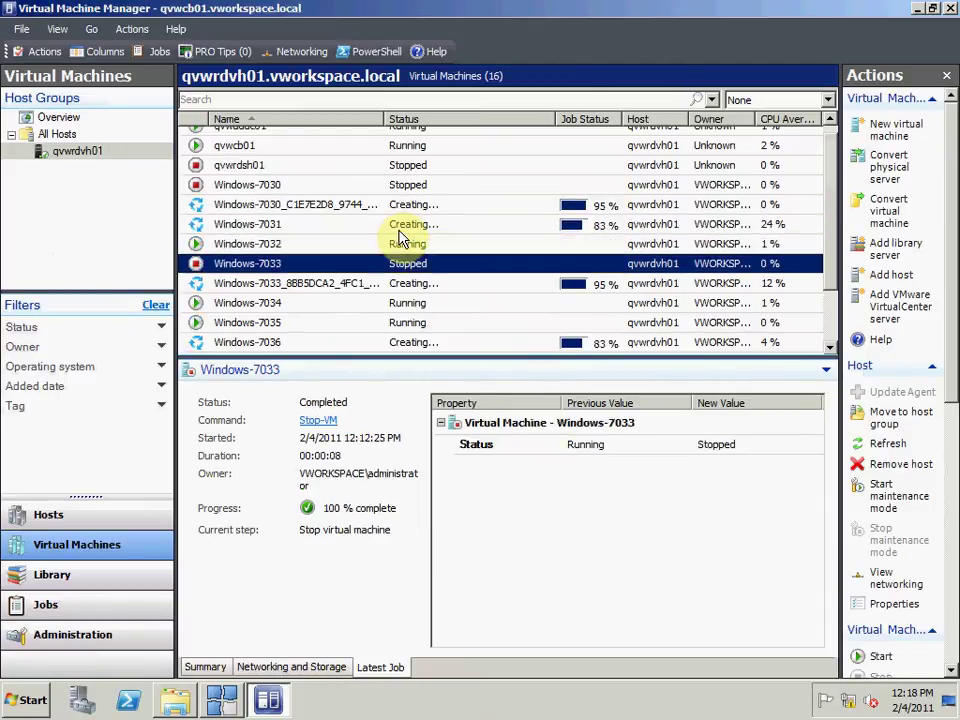
{"action": "key", "text": "Down"}
{"action": "key", "text": "Down"}
{"action": "key", "text": "Down"}
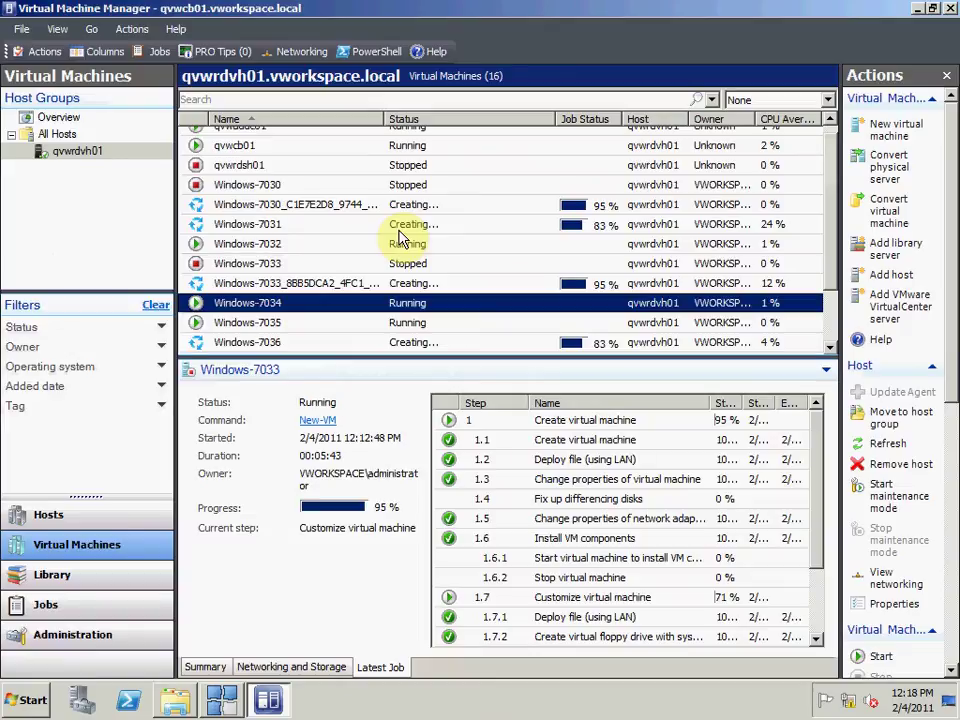
{"action": "key", "text": "Down"}
{"action": "key", "text": "Down"}
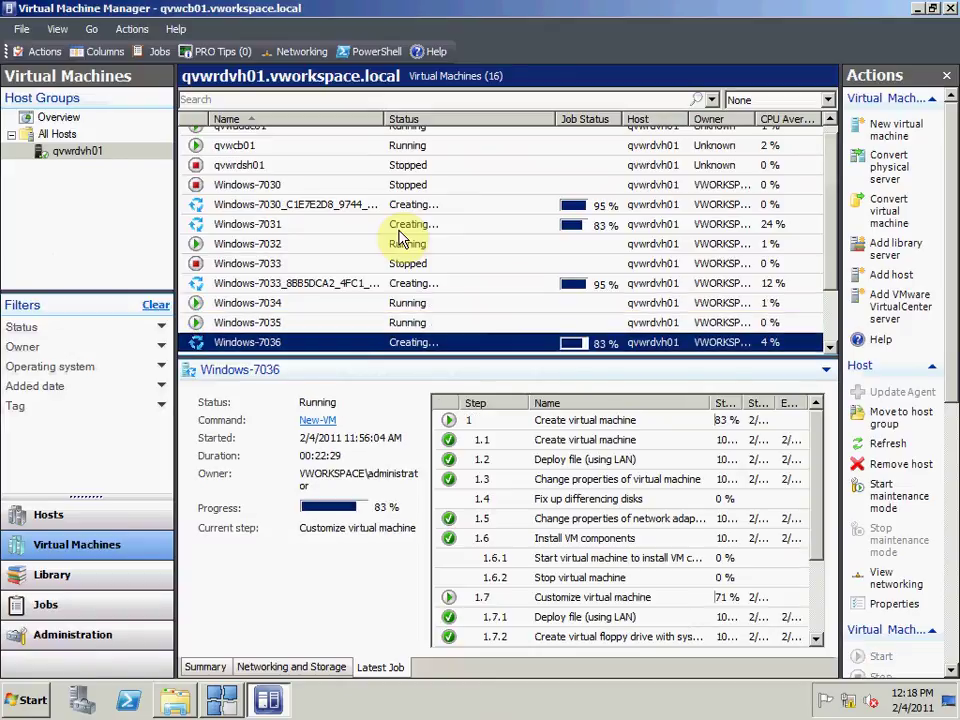
{"action": "key", "text": "Down"}
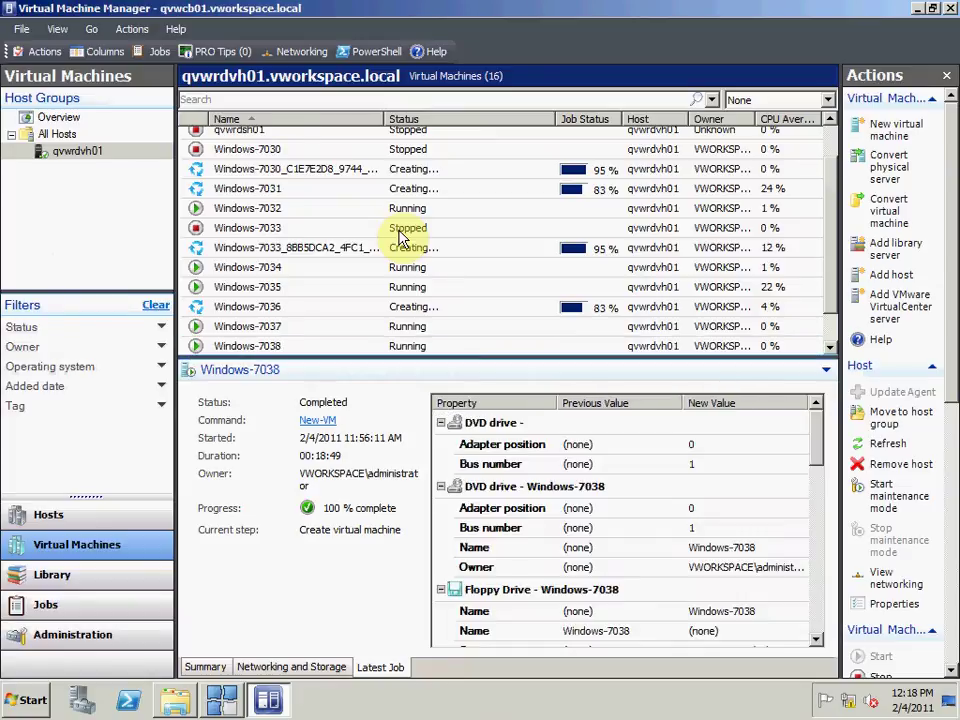
{"action": "key", "text": "Down"}
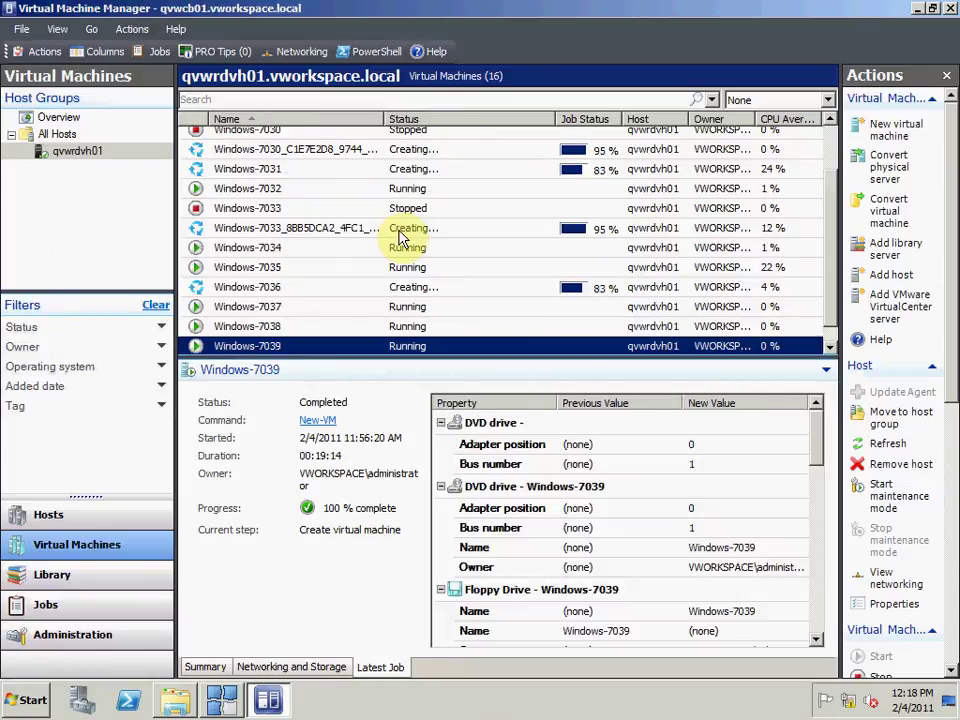
{"action": "key", "text": "Down"}
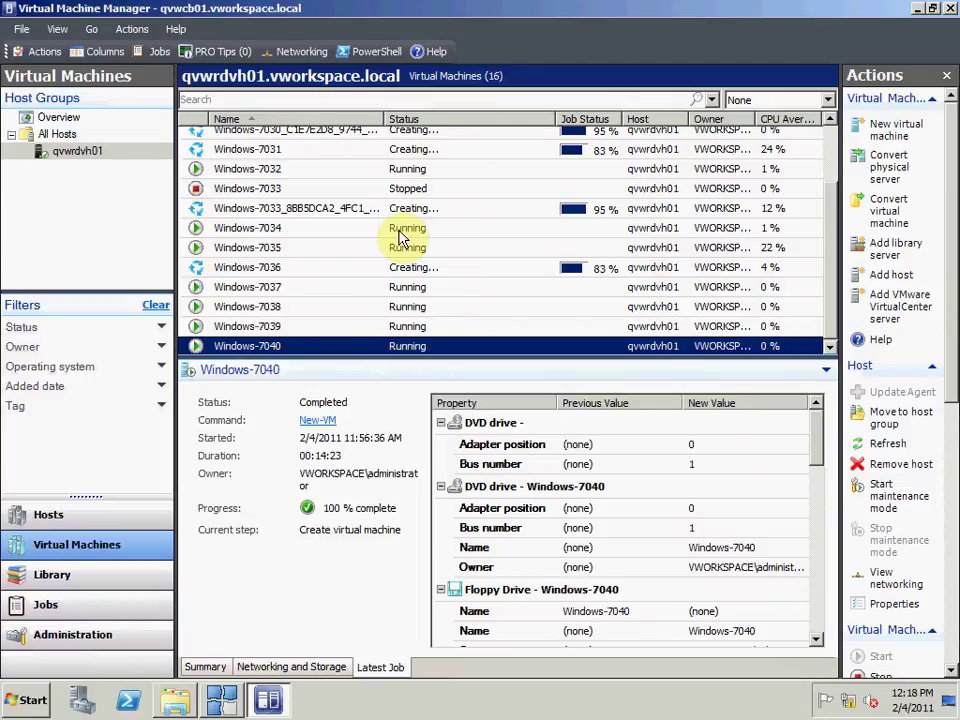
{"action": "key", "text": "Up"}
{"action": "key", "text": "Up"}
{"action": "key", "text": "Up"}
{"action": "key", "text": "Up"}
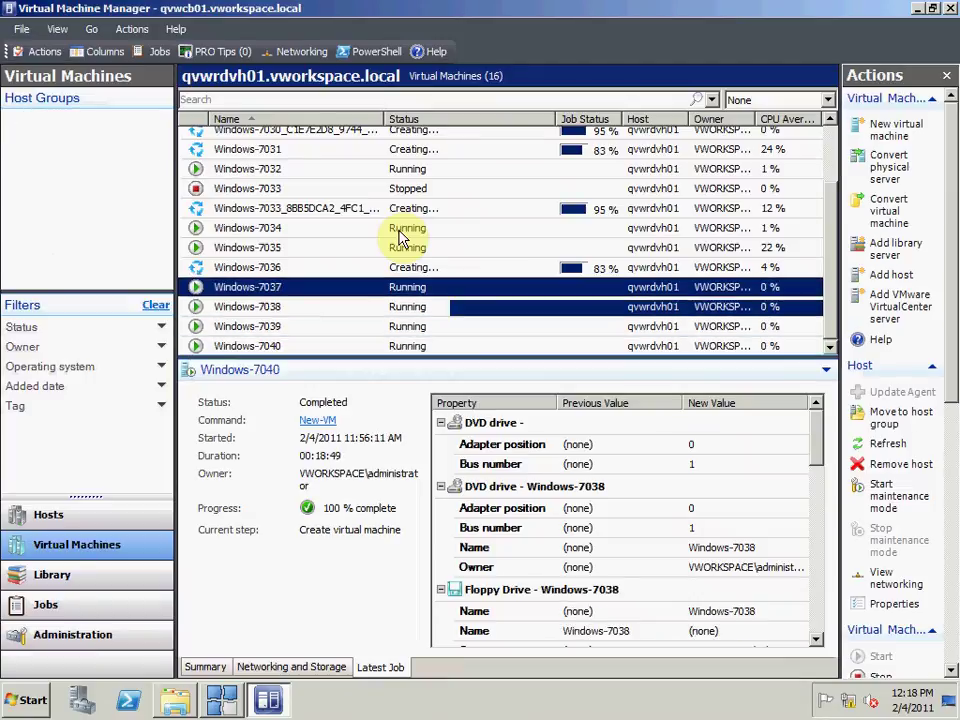
{"action": "key", "text": "Up"}
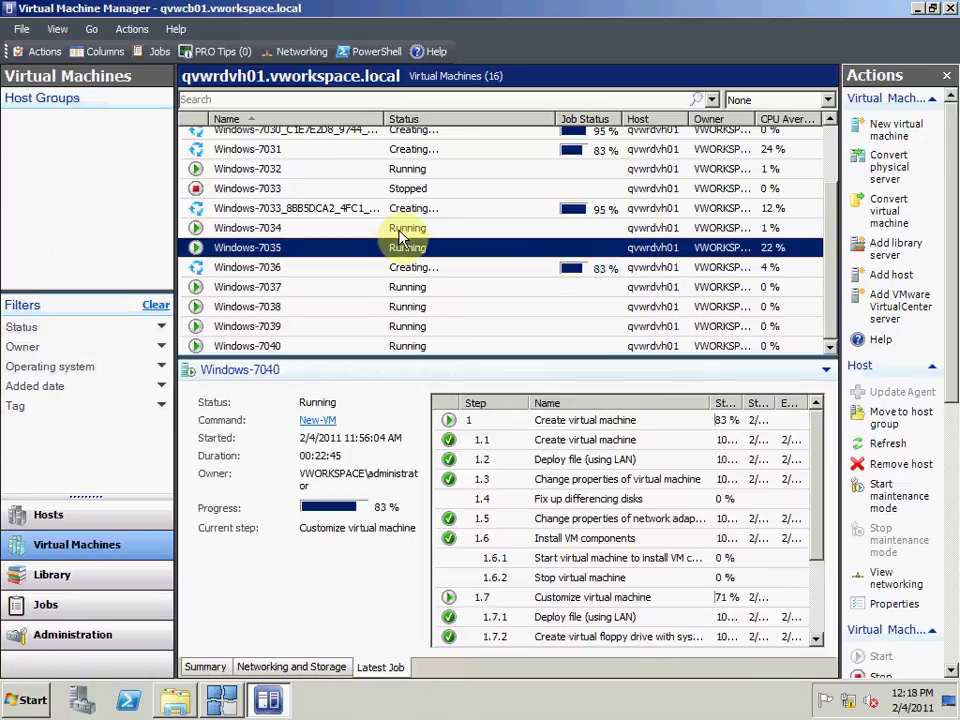
{"action": "key", "text": "Up"}
{"action": "key", "text": "Up"}
{"action": "key", "text": "Up"}
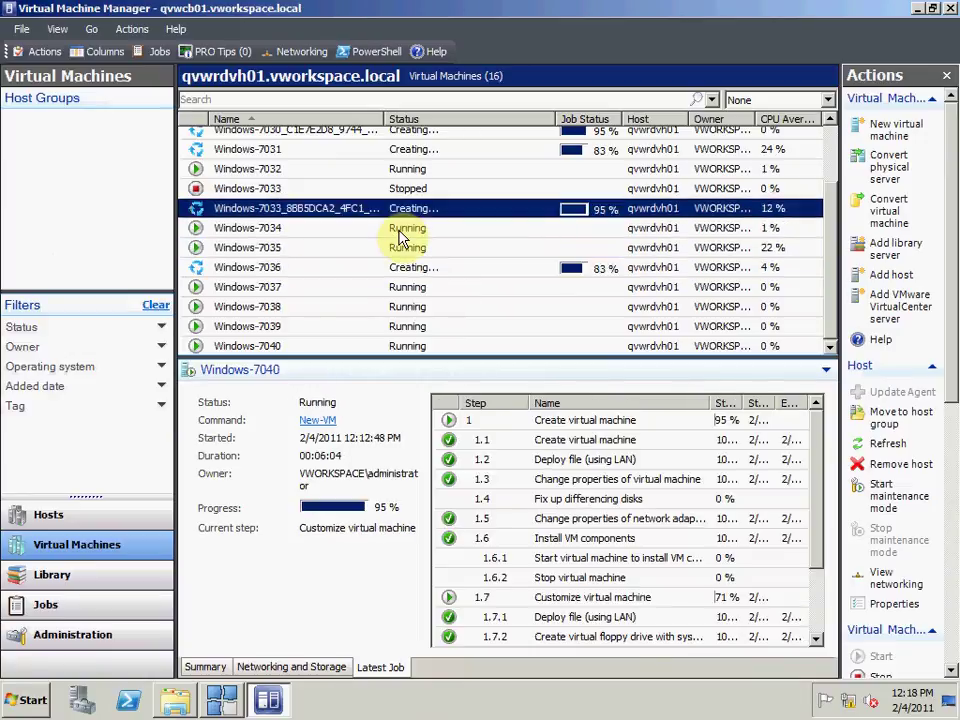
{"action": "key", "text": "Up"}
{"action": "key", "text": "Up"}
{"action": "key", "text": "Up"}
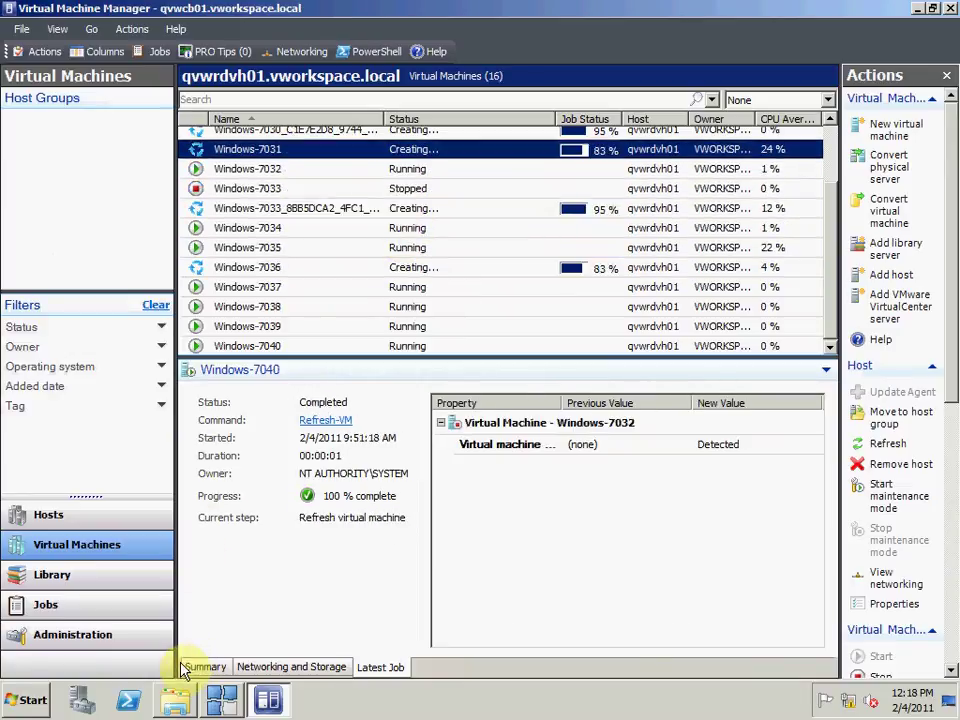
{"action": "left_click", "coordinate": [175, 700]}
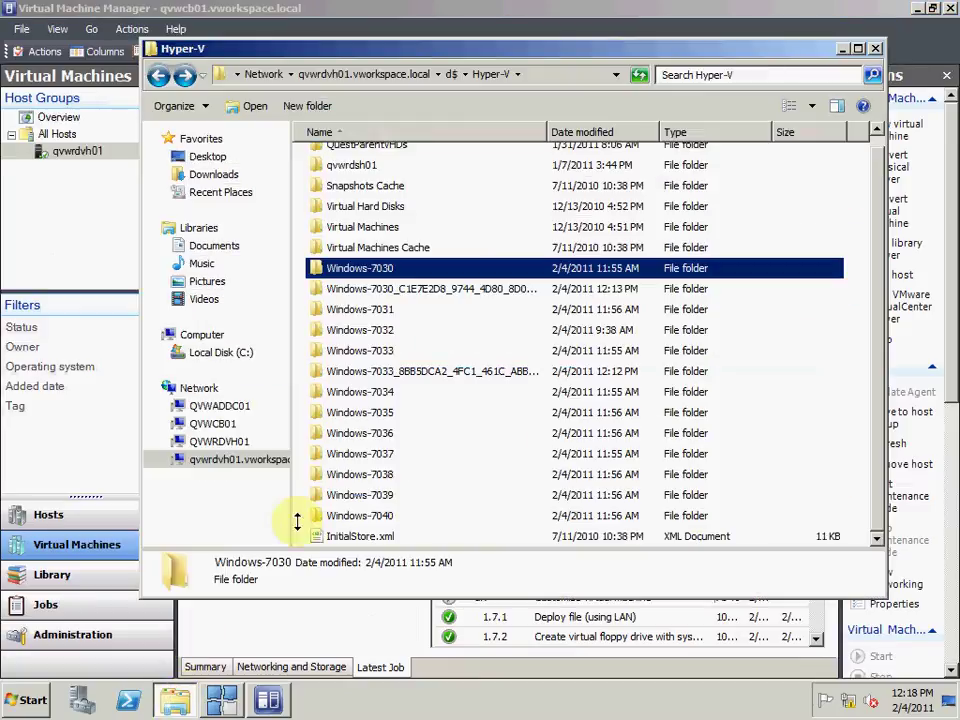
Step: Check the Windows-7033 folders, where the new VHD reaches 577,776 KB, then minimize Explorer
{"action": "double_click", "coordinate": [410, 380]}
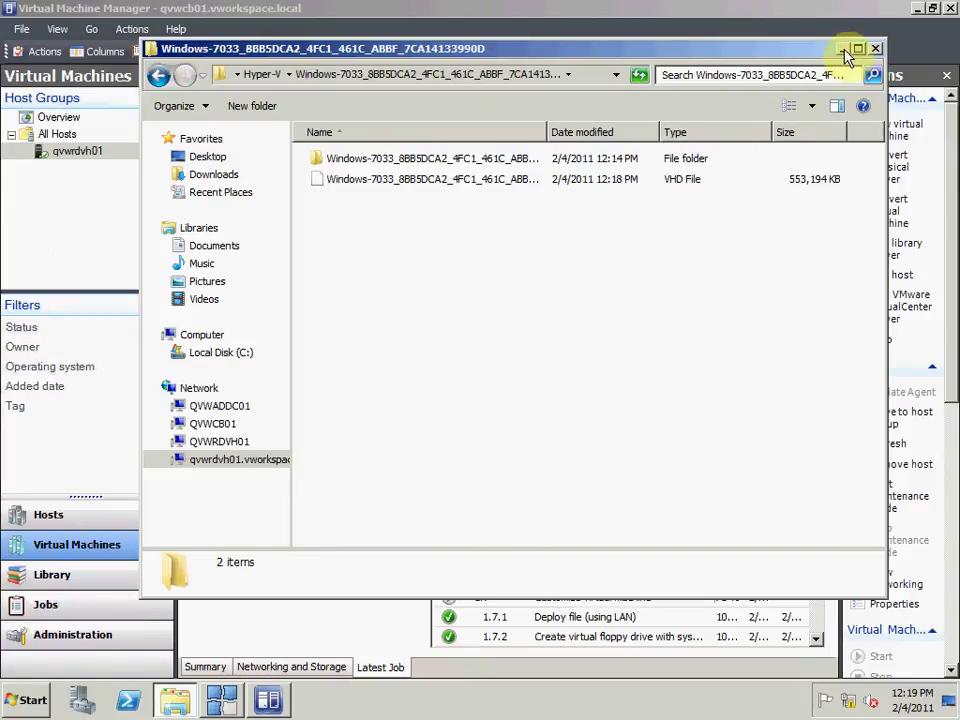
{"action": "left_click", "coordinate": [165, 78]}
{"action": "double_click", "coordinate": [381, 366]}
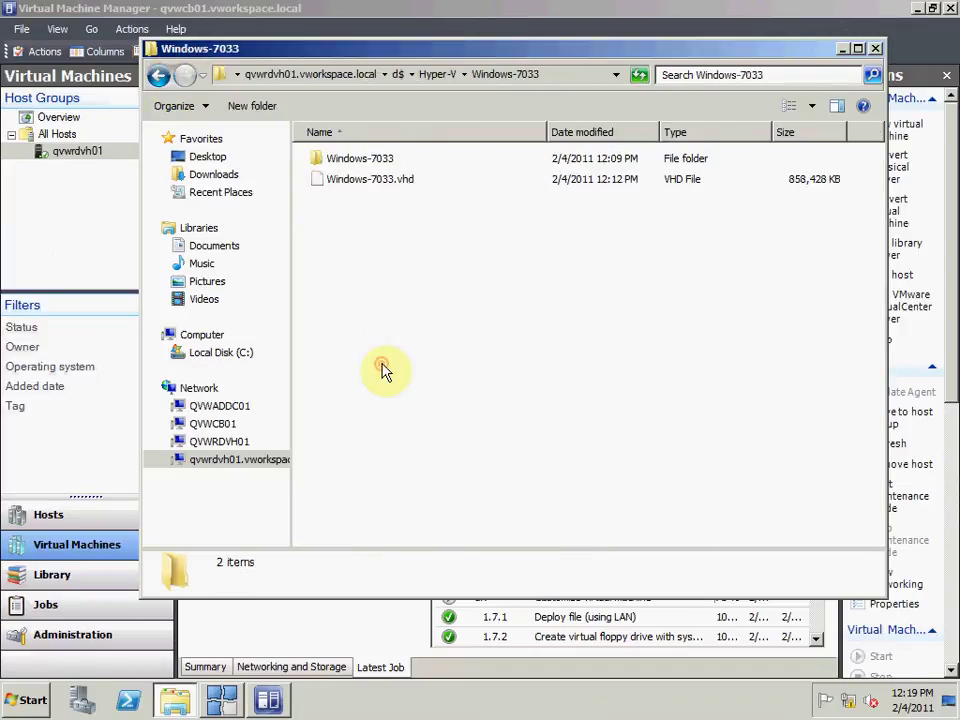
{"action": "left_click", "coordinate": [159, 77]}
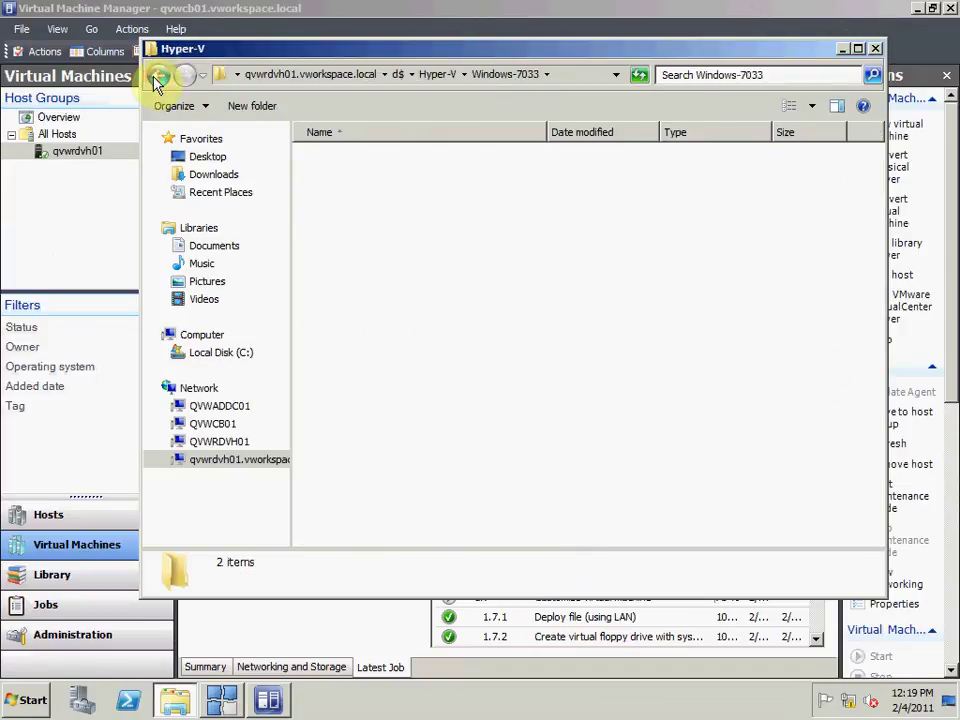
{"action": "left_click", "coordinate": [843, 50]}
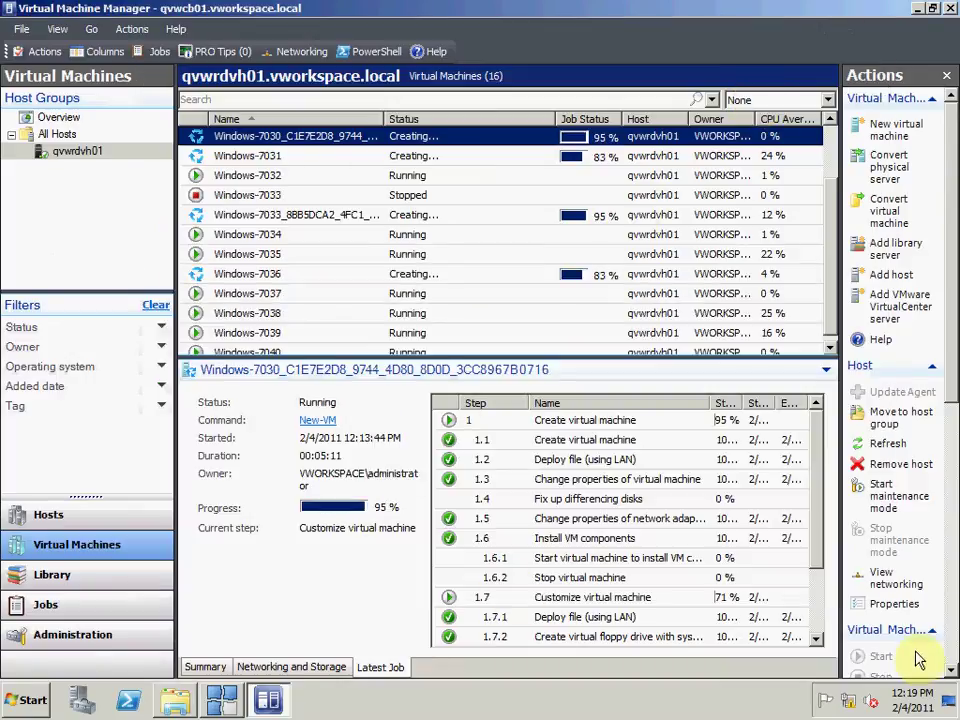
Step: Open a viewer on the new Windows-7033_8BB5 VM to watch Setup apply system settings
{"action": "left_click", "coordinate": [426, 214]}
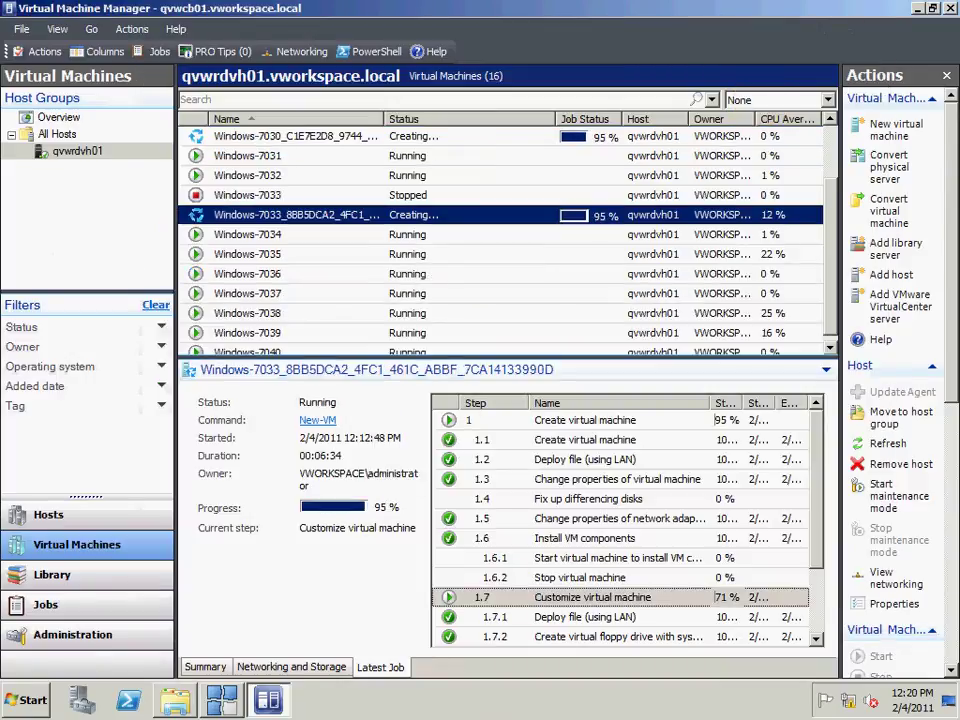
{"action": "right_click", "coordinate": [426, 216]}
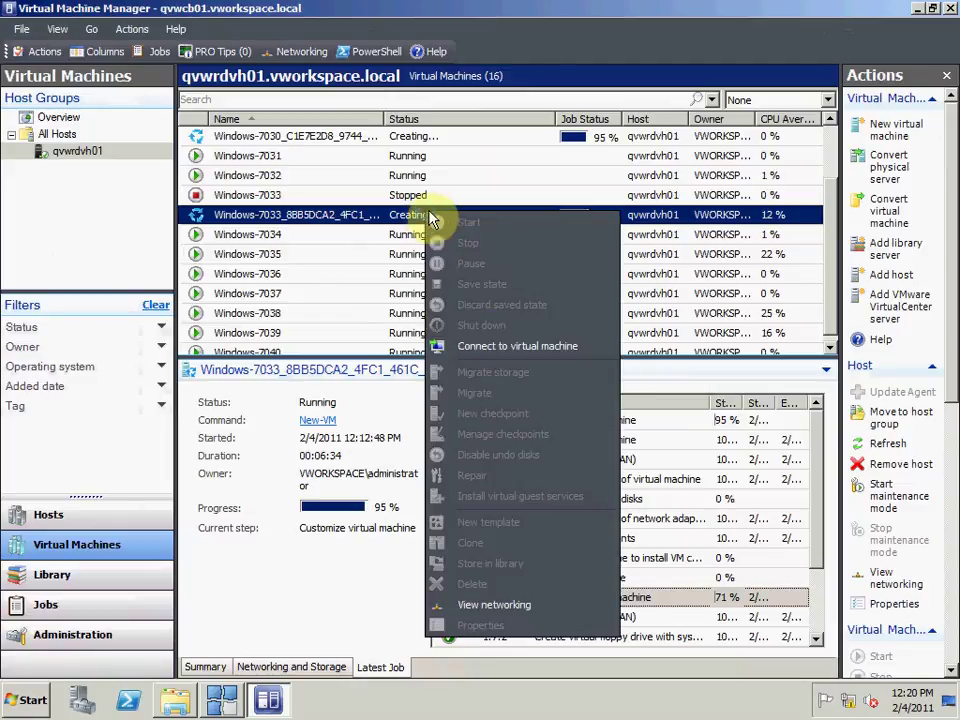
{"action": "left_click", "coordinate": [488, 343]}
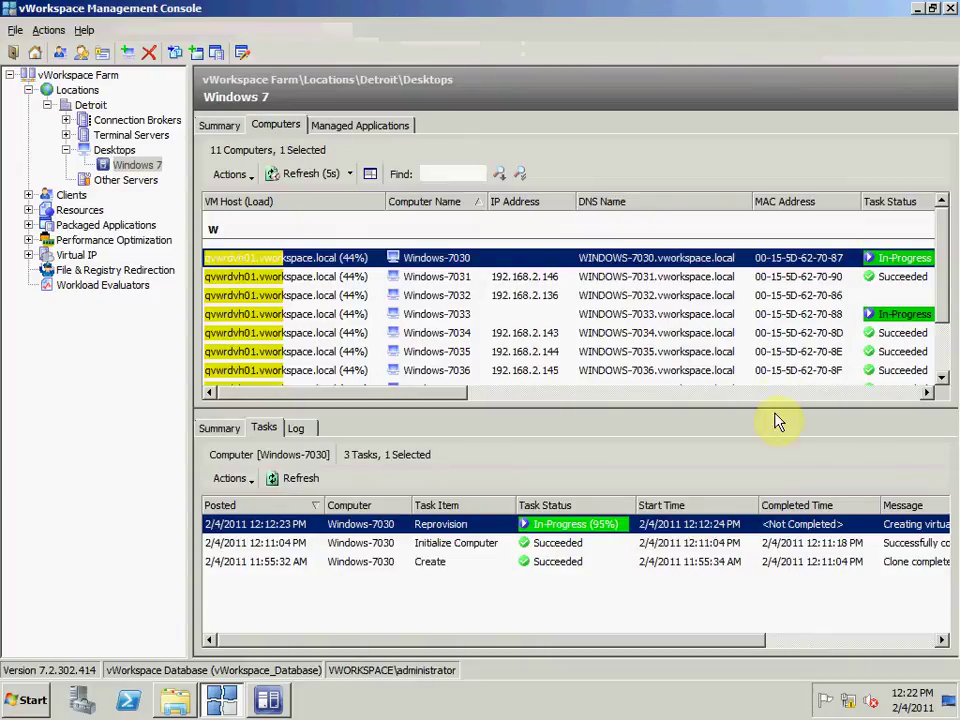
Step: Review each desktop's Tasks from Windows-7031 to Windows-7040, then return to Virtual Machine Manager
{"action": "left_click", "coordinate": [576, 284]}
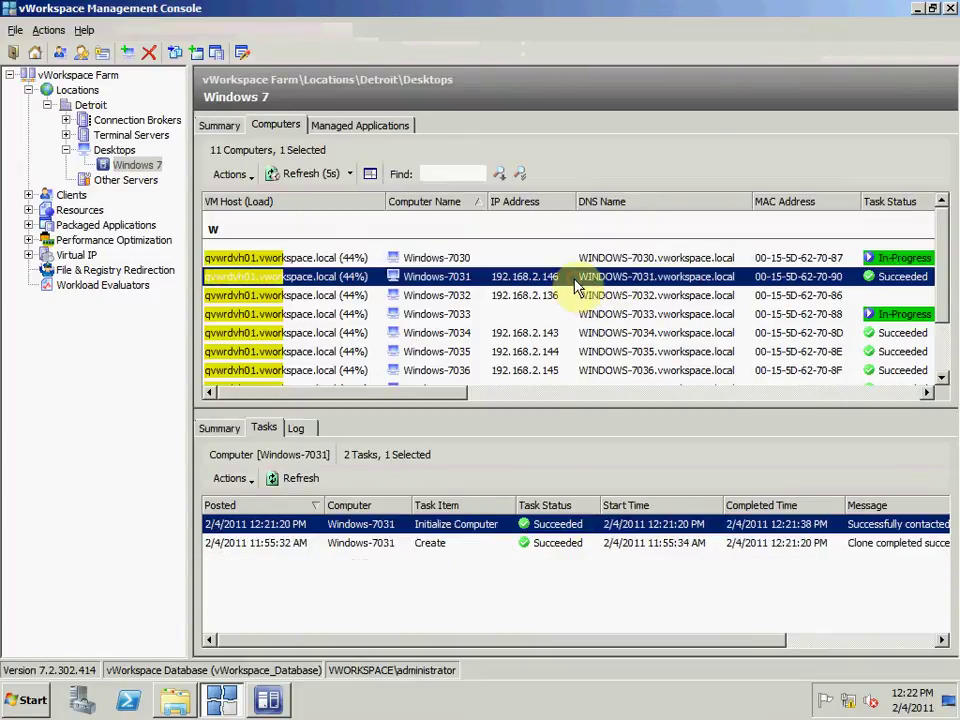
{"action": "key", "text": "Down"}
{"action": "key", "text": "Down"}
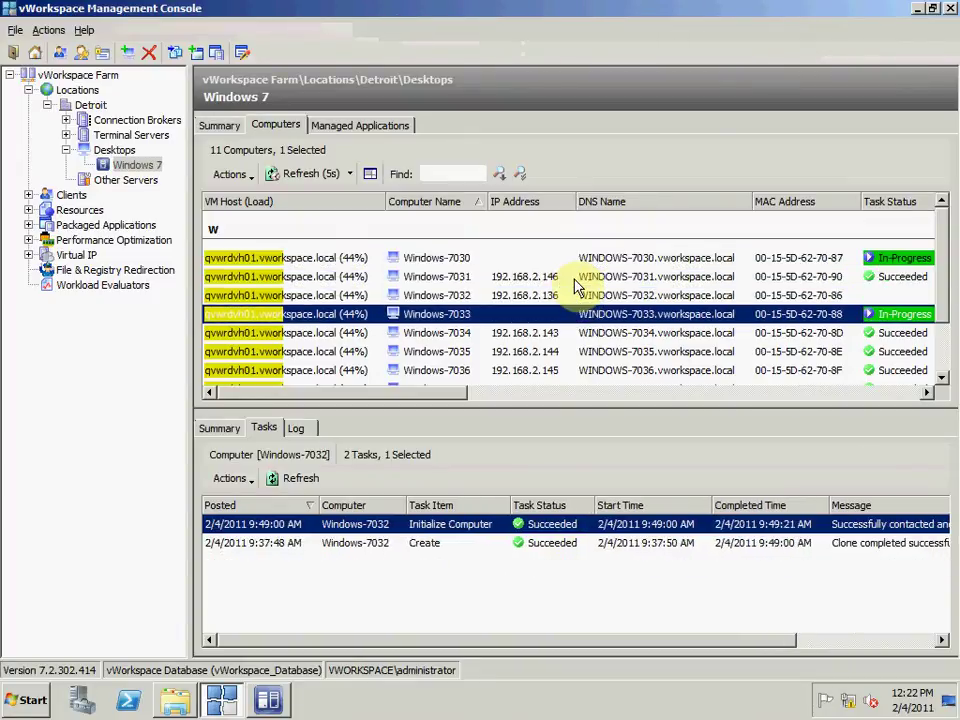
{"action": "key", "text": "Down"}
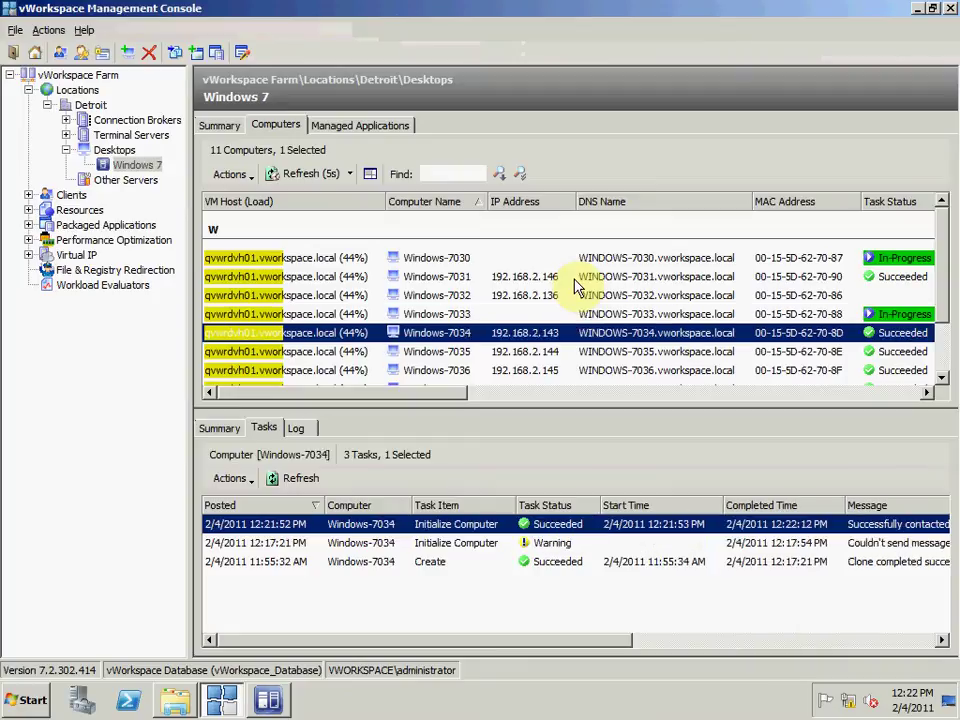
{"action": "key", "text": "Down"}
{"action": "key", "text": "Down"}
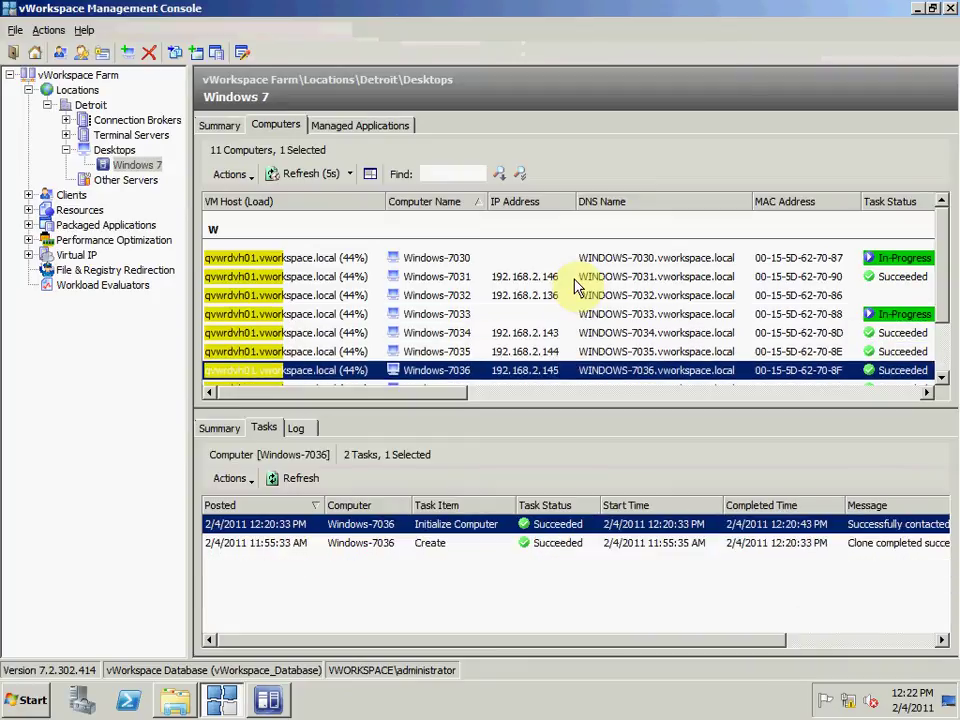
{"action": "key", "text": "Down"}
{"action": "key", "text": "Down"}
{"action": "key", "text": "Down"}
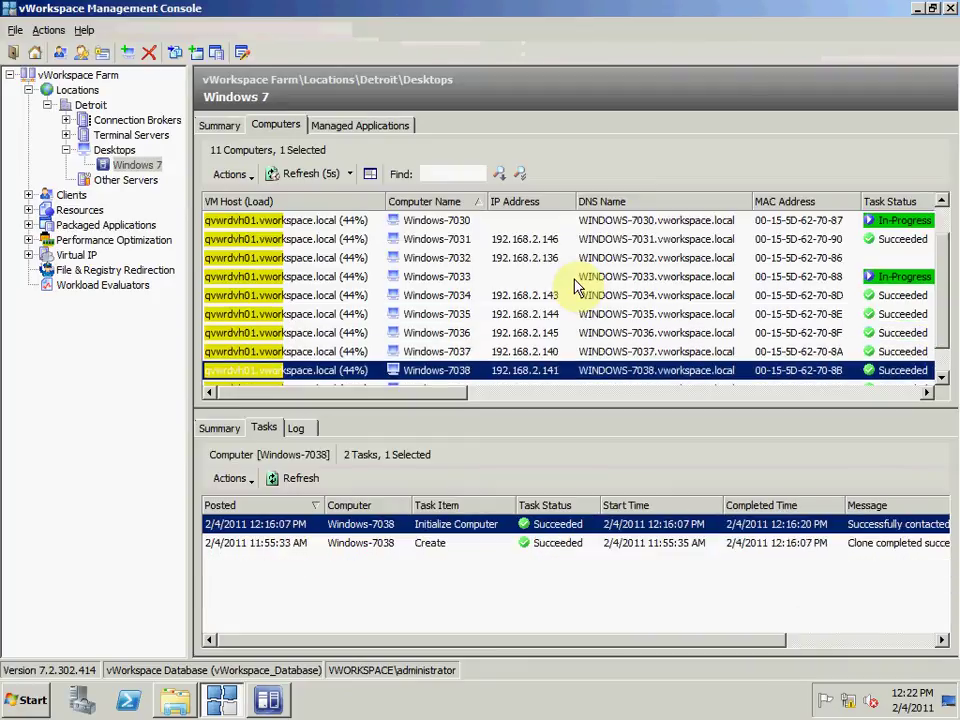
{"action": "key", "text": "Down"}
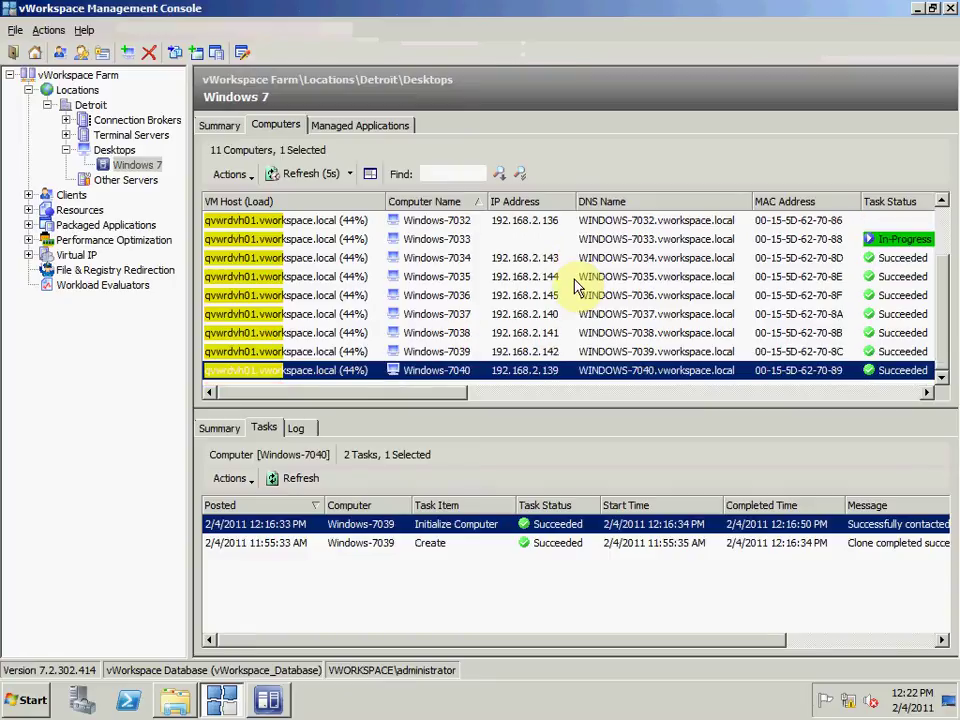
{"action": "key", "text": "Up"}
{"action": "key", "text": "Up"}
{"action": "key", "text": "Up"}
{"action": "key", "text": "Up"}
{"action": "key", "text": "Up"}
{"action": "key", "text": "Up"}
{"action": "key", "text": "Up"}
{"action": "key", "text": "Up"}
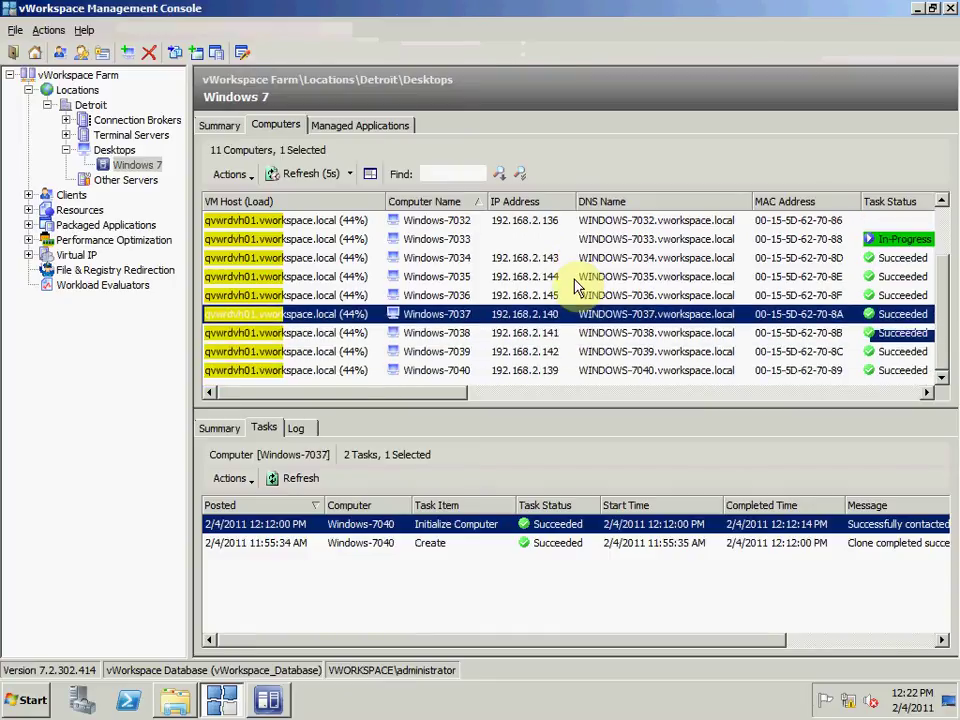
{"action": "key", "text": "Up"}
{"action": "key", "text": "Up"}
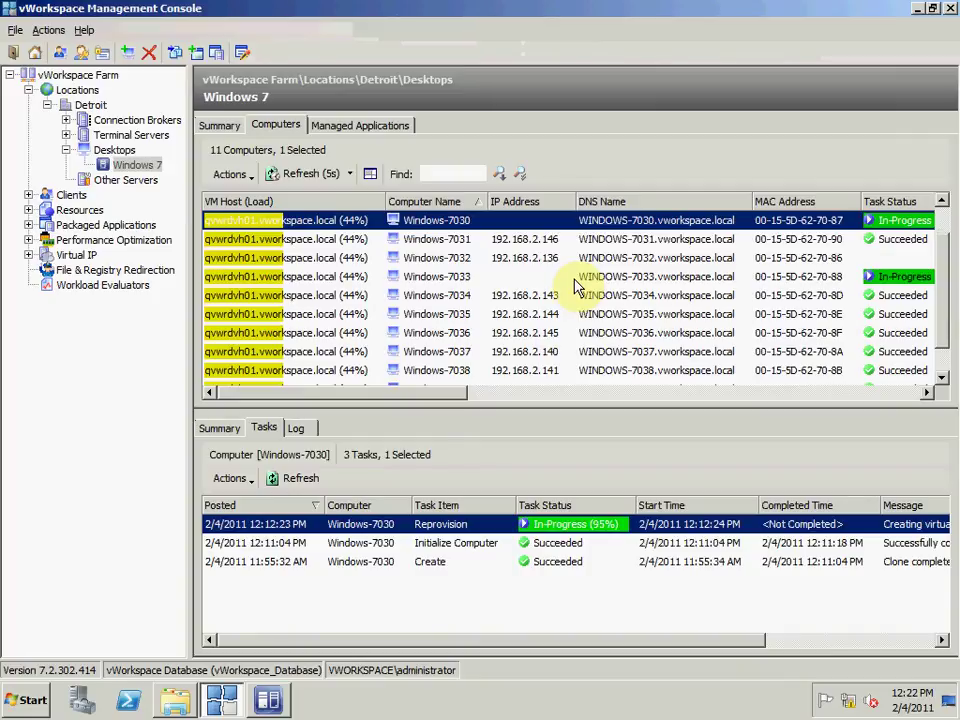
{"action": "left_click", "coordinate": [266, 703]}
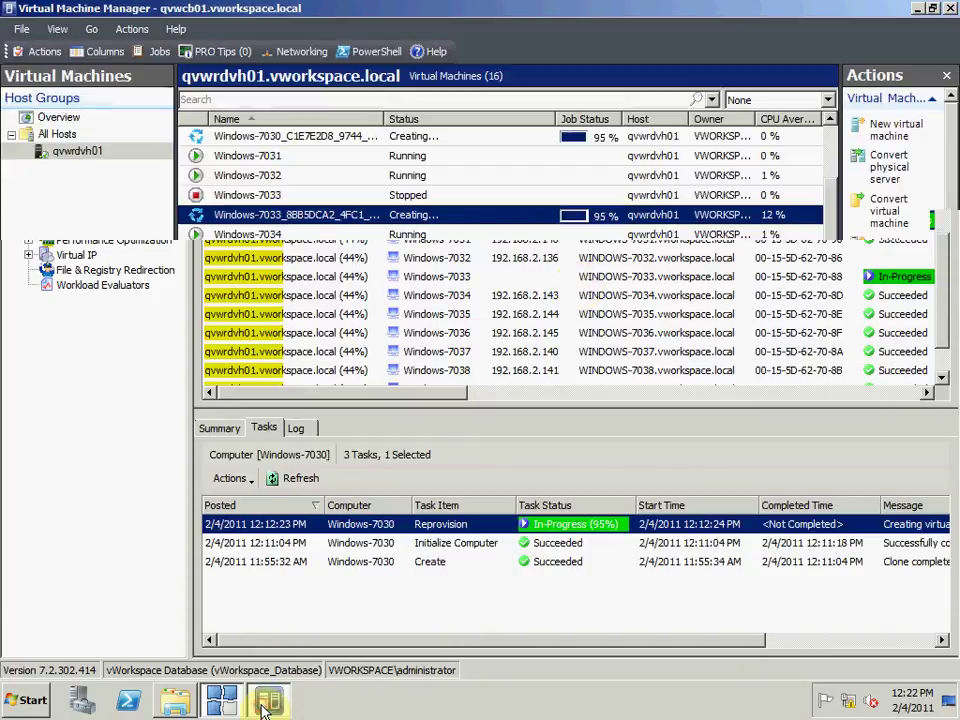
Step: Connect a console viewer to the new Windows-7033_8BB5… virtual machine
{"action": "right_click", "coordinate": [401, 218]}
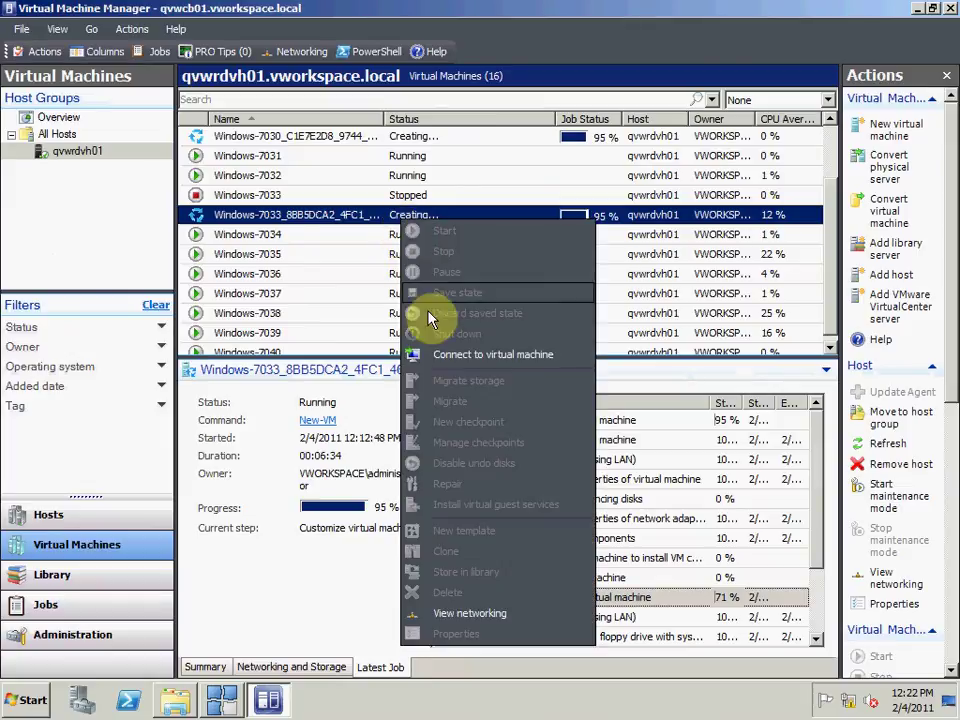
{"action": "left_click", "coordinate": [432, 352]}
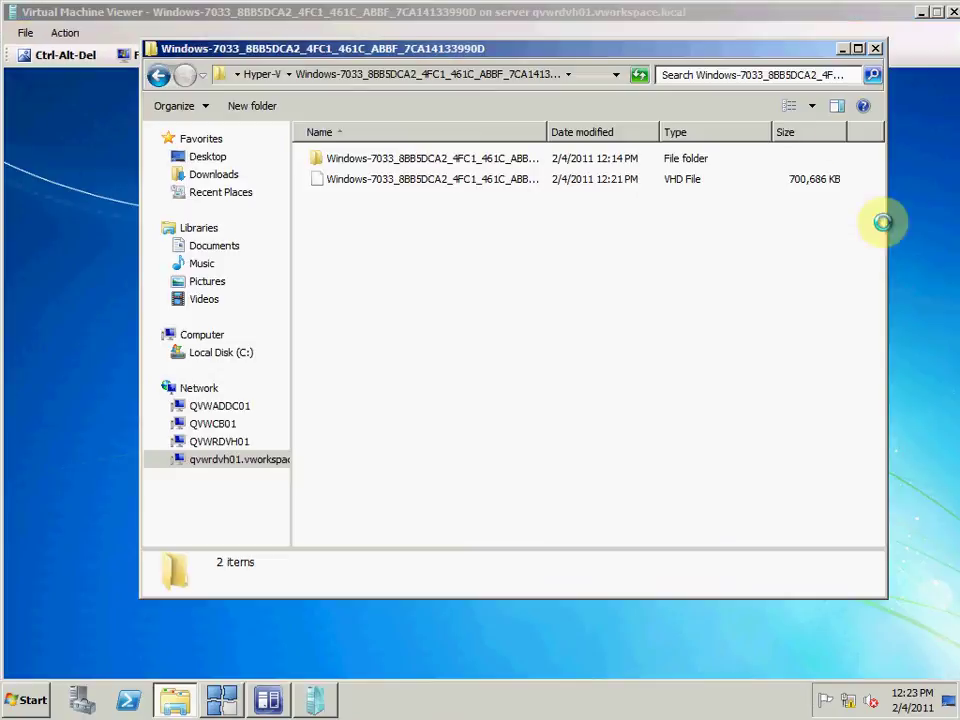
Step: Confirm the new Windows-7033 VHD is 684 MB in Explorer, then minimize the Hyper-V folder
{"action": "double_click", "coordinate": [797, 57]}
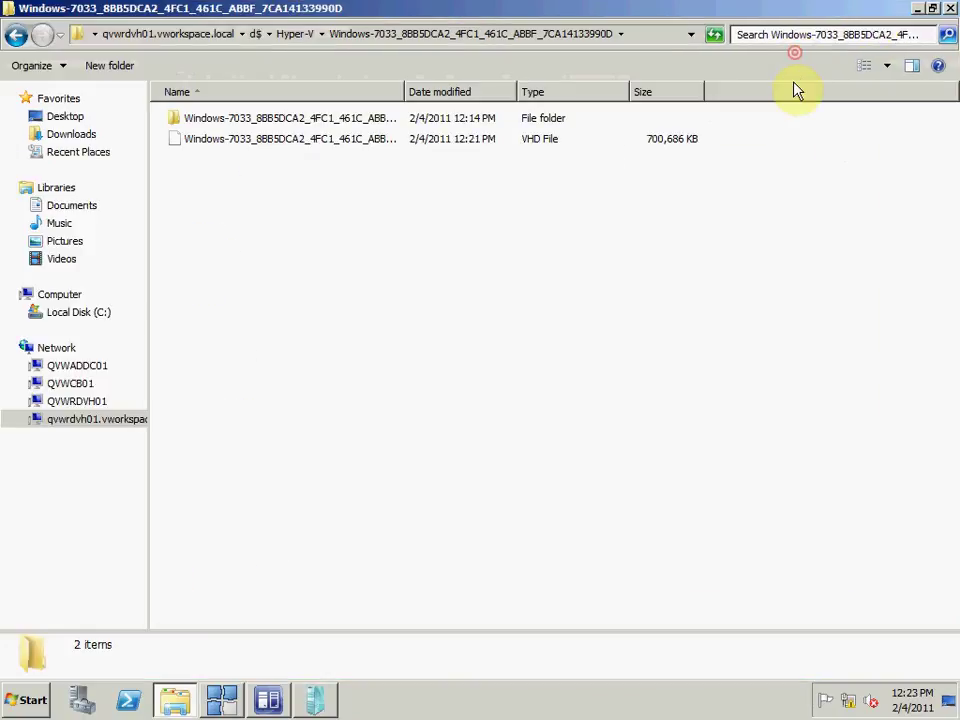
{"action": "left_click", "coordinate": [662, 140]}
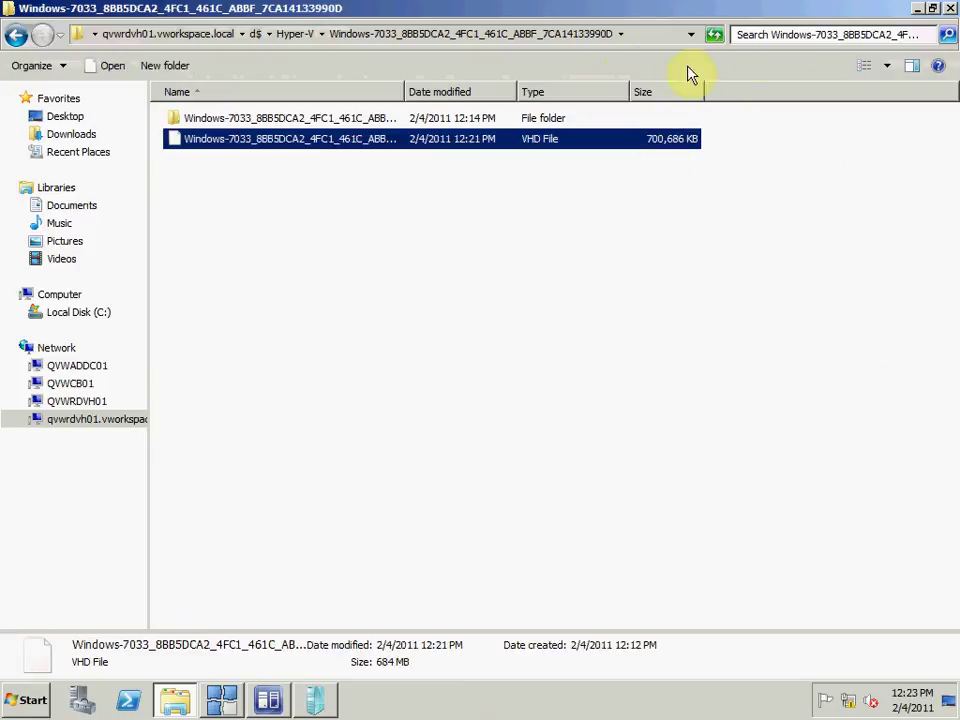
{"action": "left_click", "coordinate": [932, 8]}
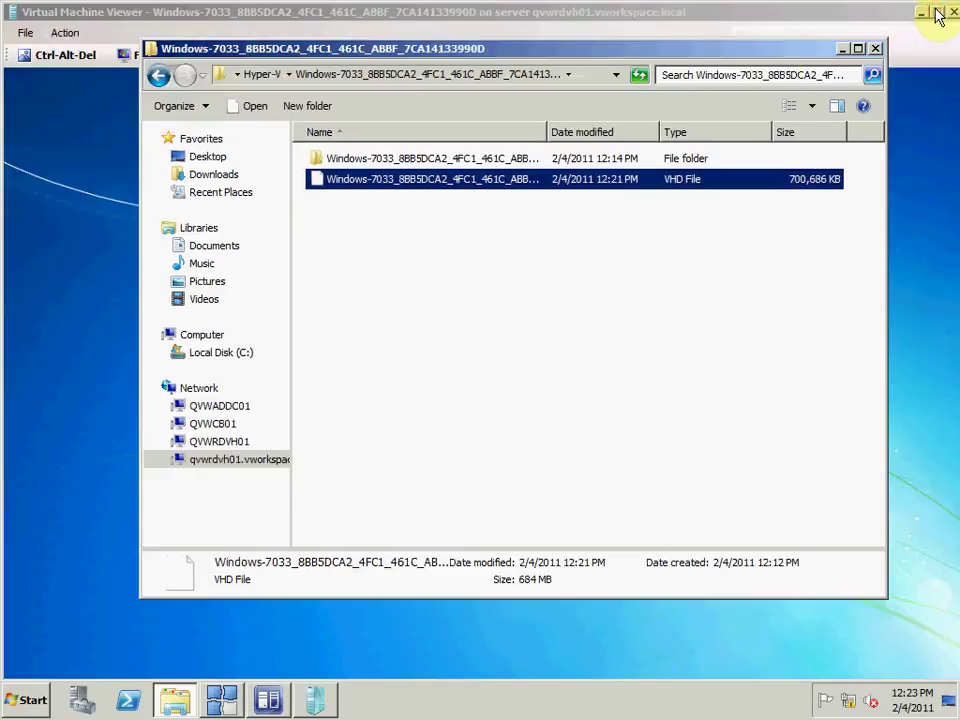
{"action": "left_click", "coordinate": [157, 76]}
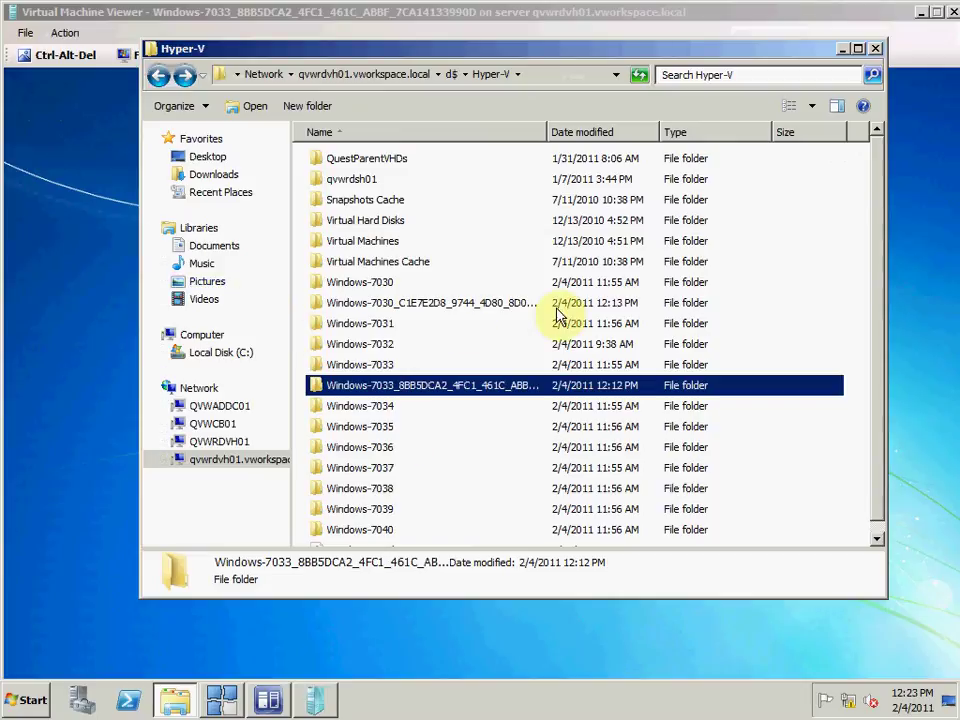
{"action": "left_click", "coordinate": [843, 48]}
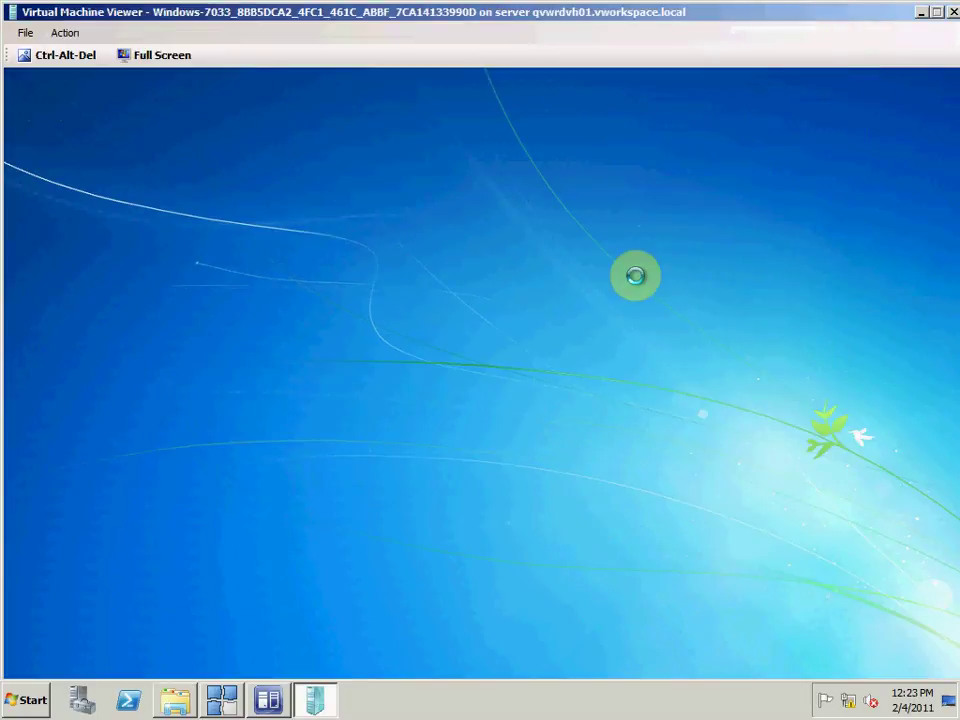
{"action": "left_click", "coordinate": [268, 703]}
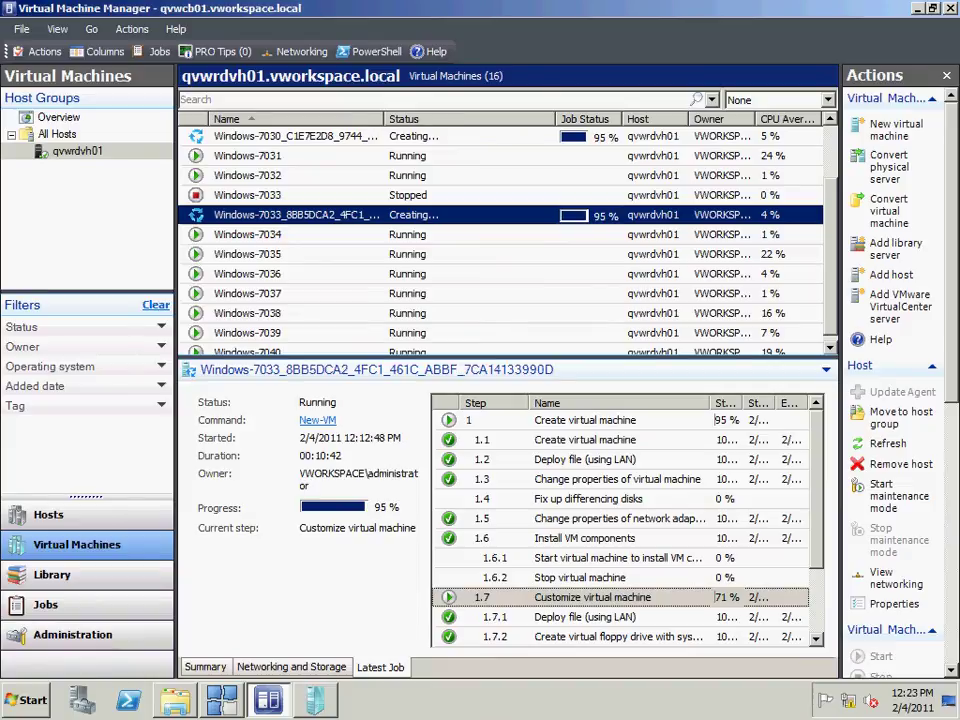
Step: Follow the New-VM job's Fix up differencing disks step until done, then close the viewer
{"action": "left_click", "coordinate": [645, 508]}
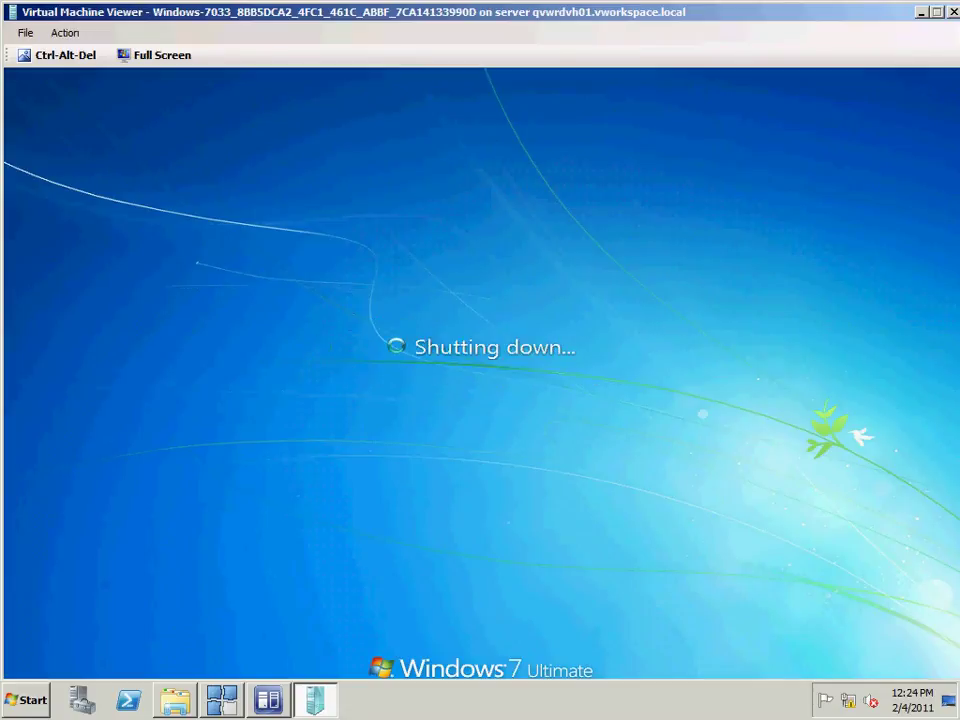
{"action": "key", "text": "alt+Tab"}
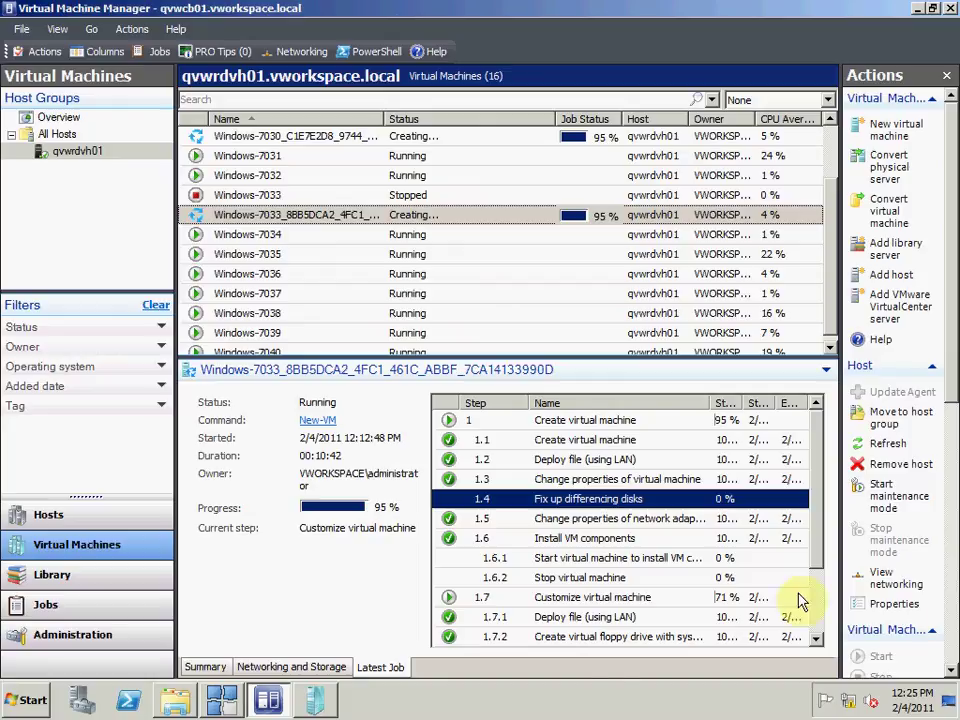
{"action": "left_click", "coordinate": [322, 702]}
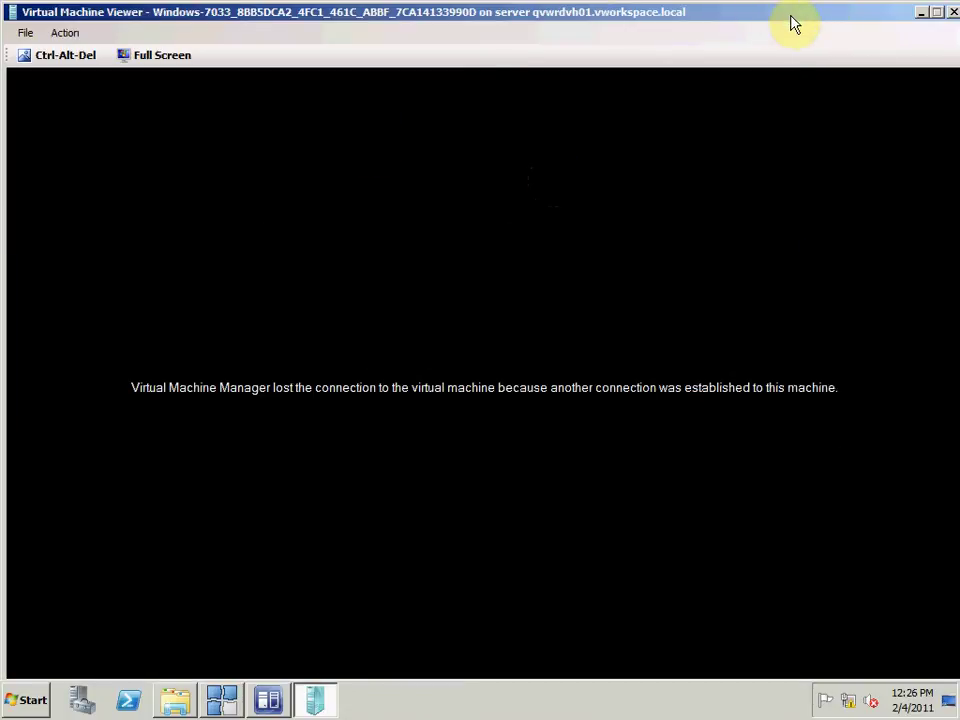
{"action": "left_click", "coordinate": [950, 14]}
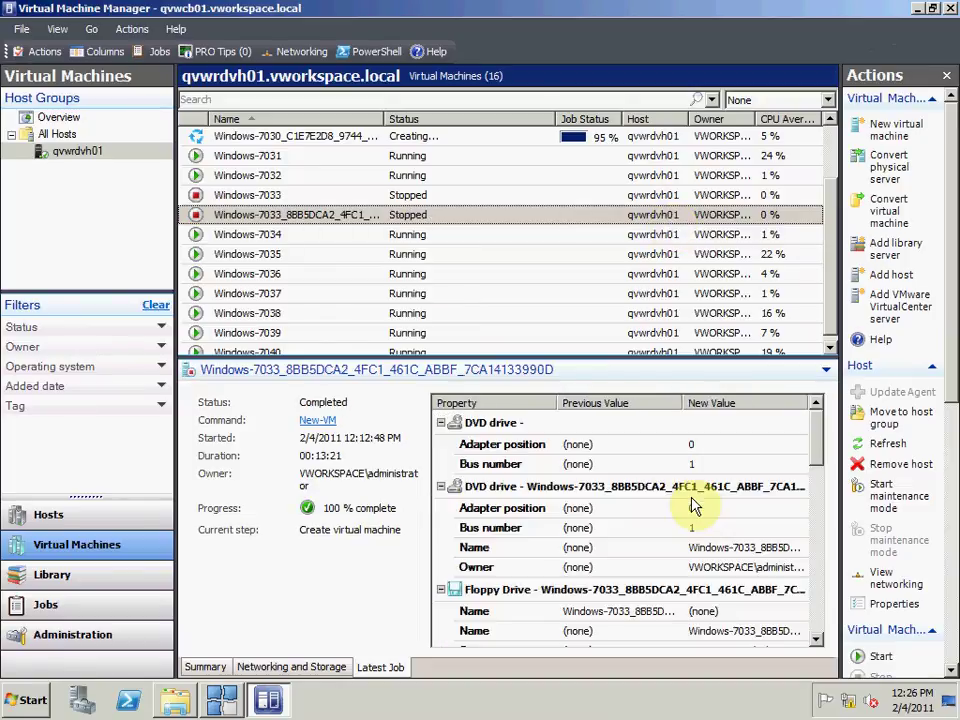
Step: Review the original Windows-7033's latest job, the two Remove resource jobs and Windows-7031's refresh job
{"action": "left_click", "coordinate": [481, 200]}
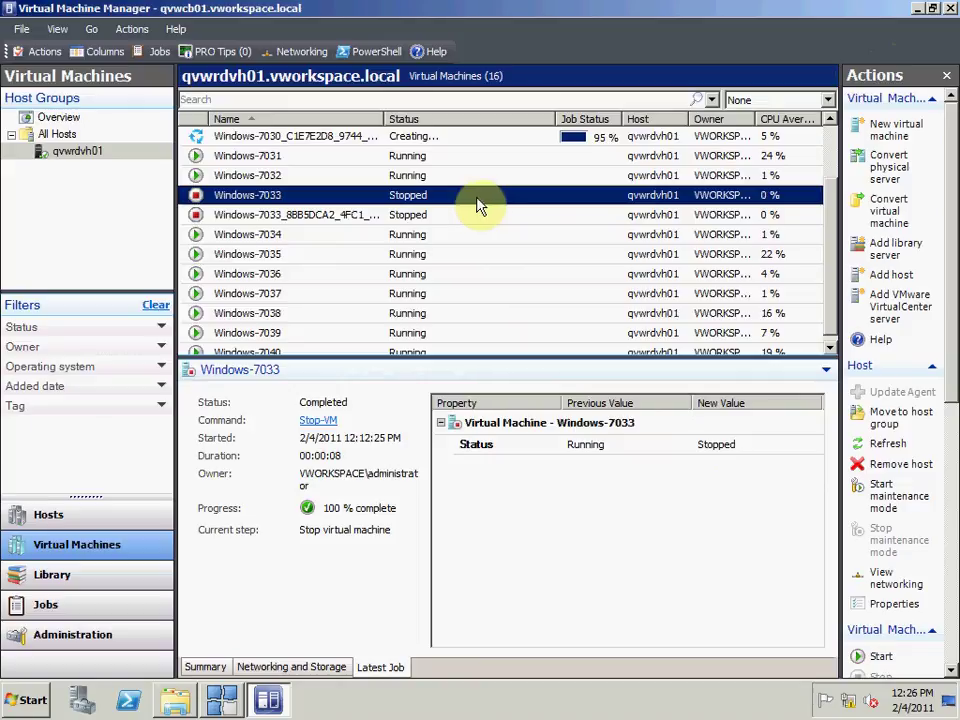
{"action": "left_click", "coordinate": [86, 612]}
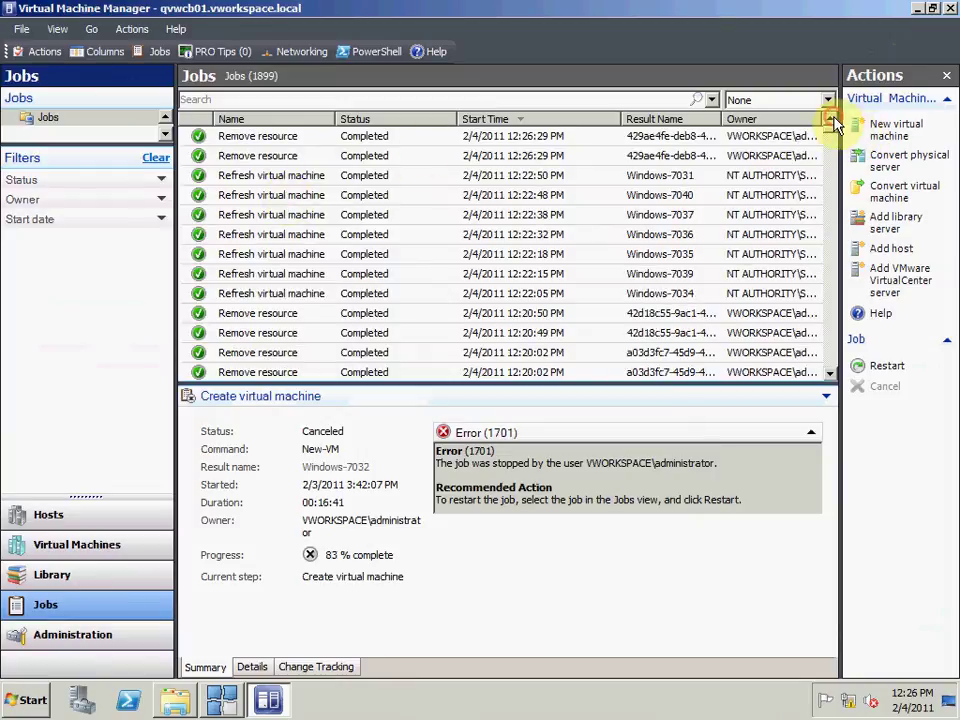
{"action": "left_click", "coordinate": [522, 140]}
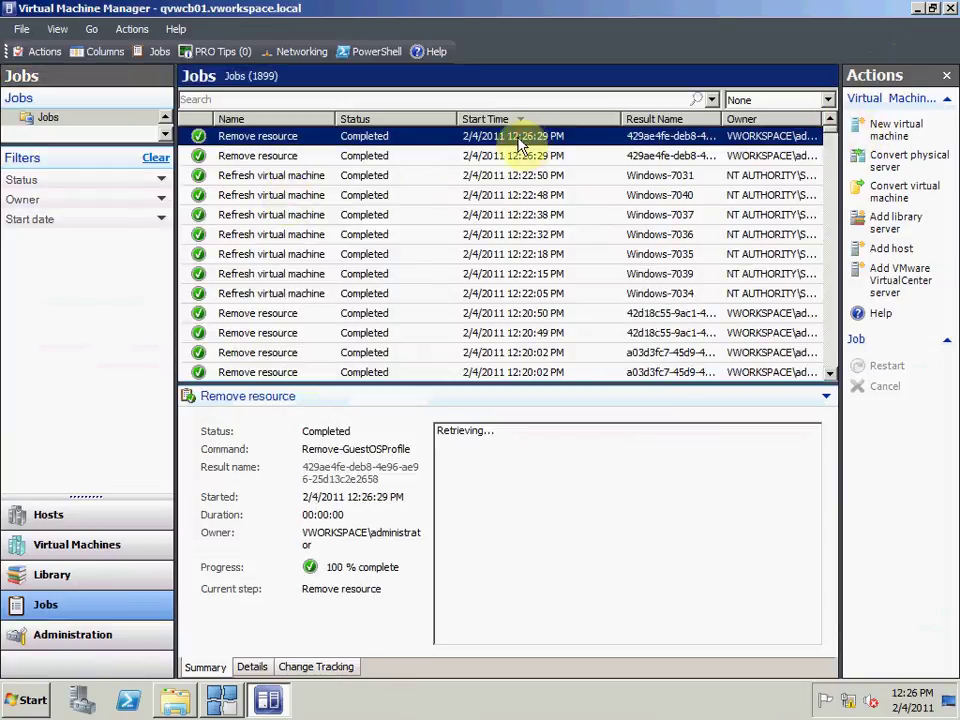
{"action": "left_click", "coordinate": [484, 155]}
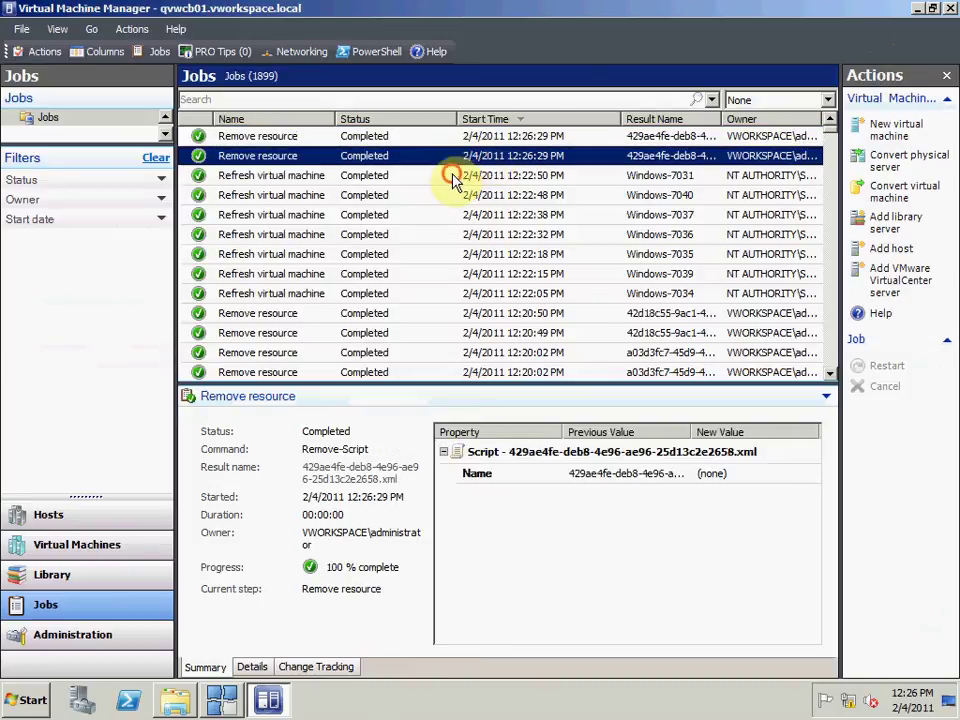
{"action": "left_click", "coordinate": [458, 177]}
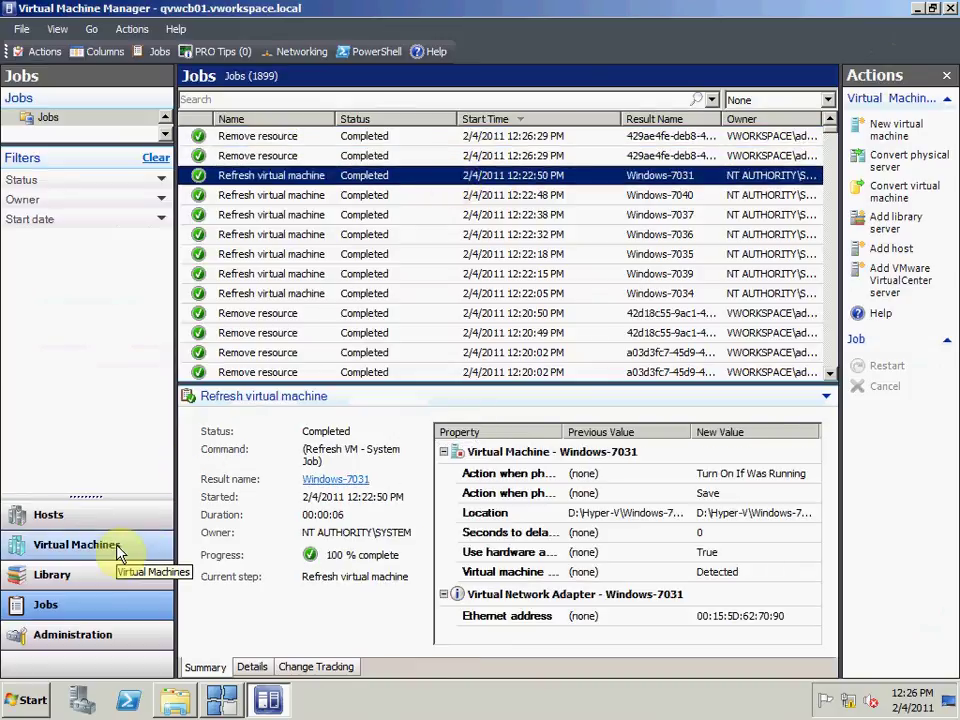
Step: Check the new Windows-7033 copy's job details in the VM list, then switch to vWorkspace
{"action": "left_click", "coordinate": [121, 551]}
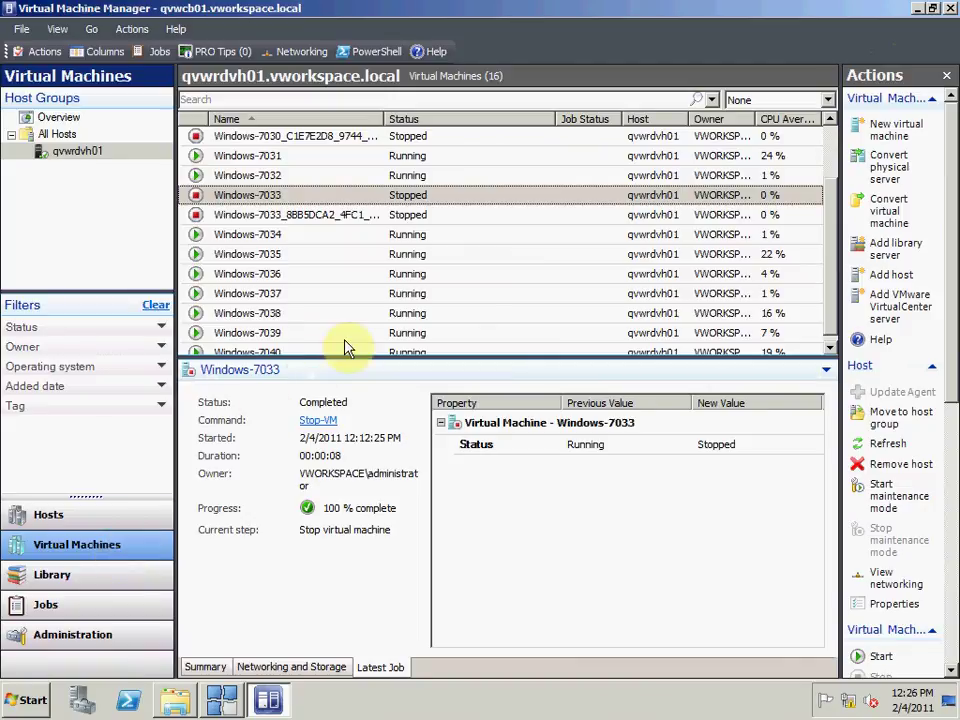
{"action": "left_click", "coordinate": [443, 220]}
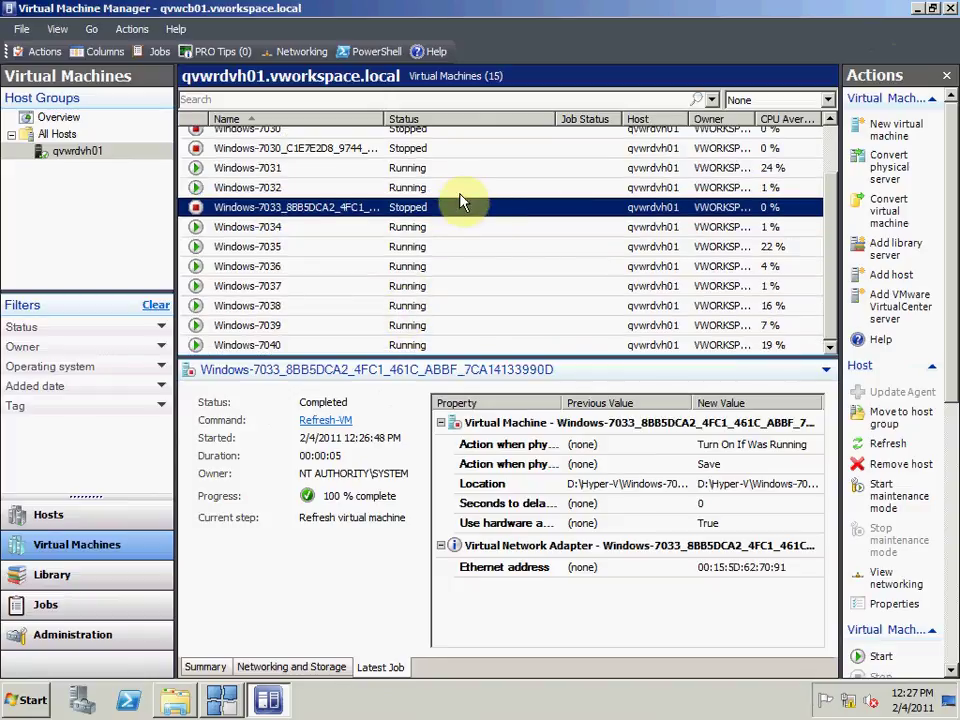
{"action": "key", "text": "Up"}
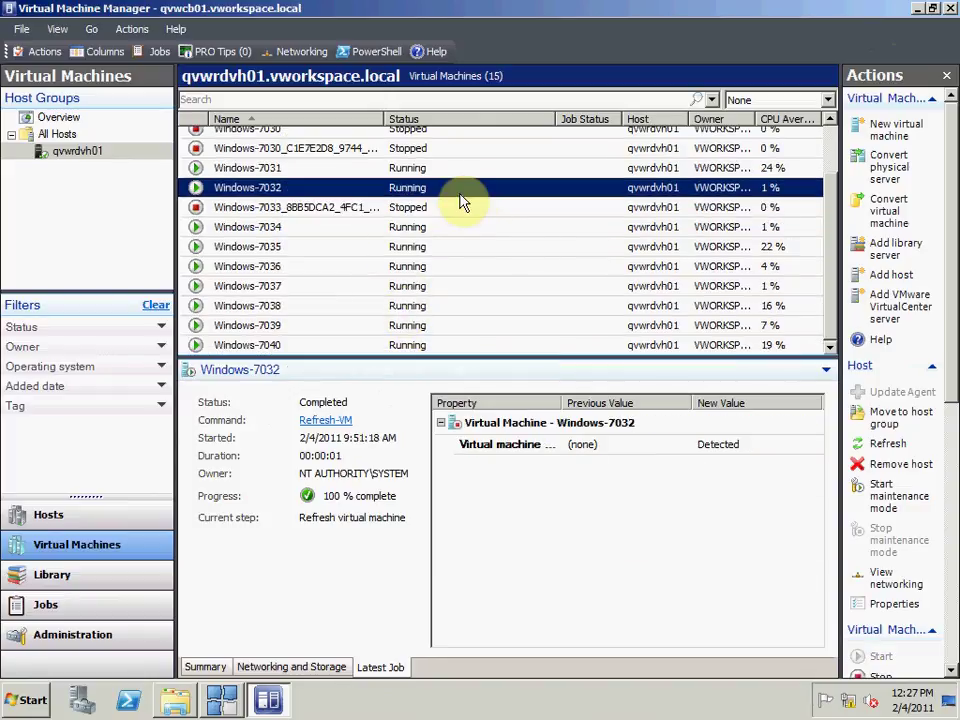
{"action": "left_click", "coordinate": [220, 702]}
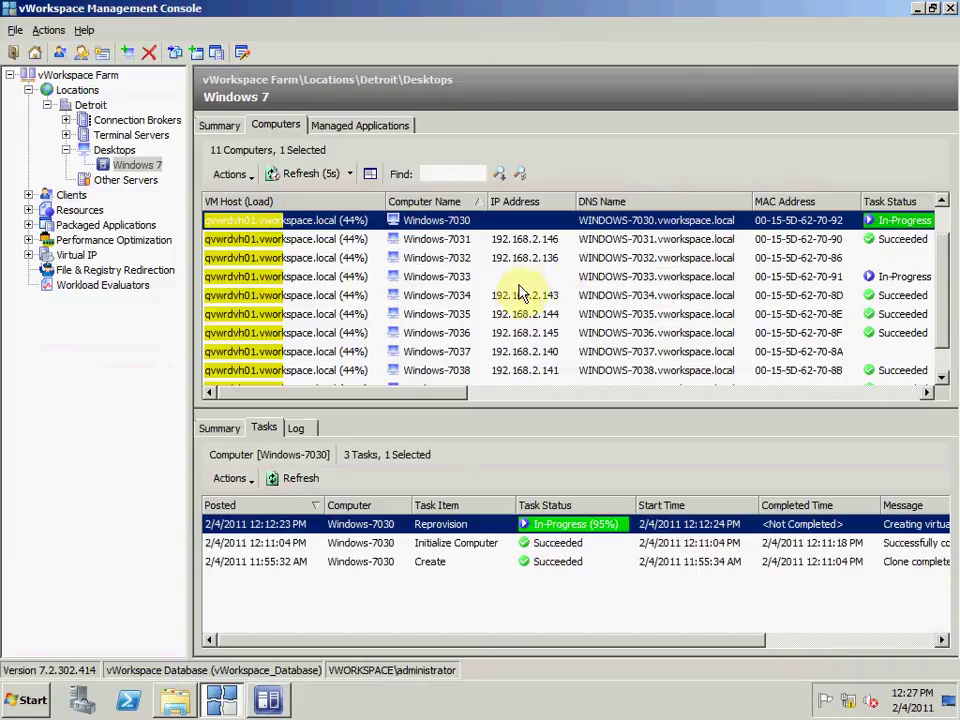
Step: Refresh the list to confirm Windows-7033's Reprovision succeeded, then select Windows-7033 in VMM
{"action": "left_click", "coordinate": [488, 281]}
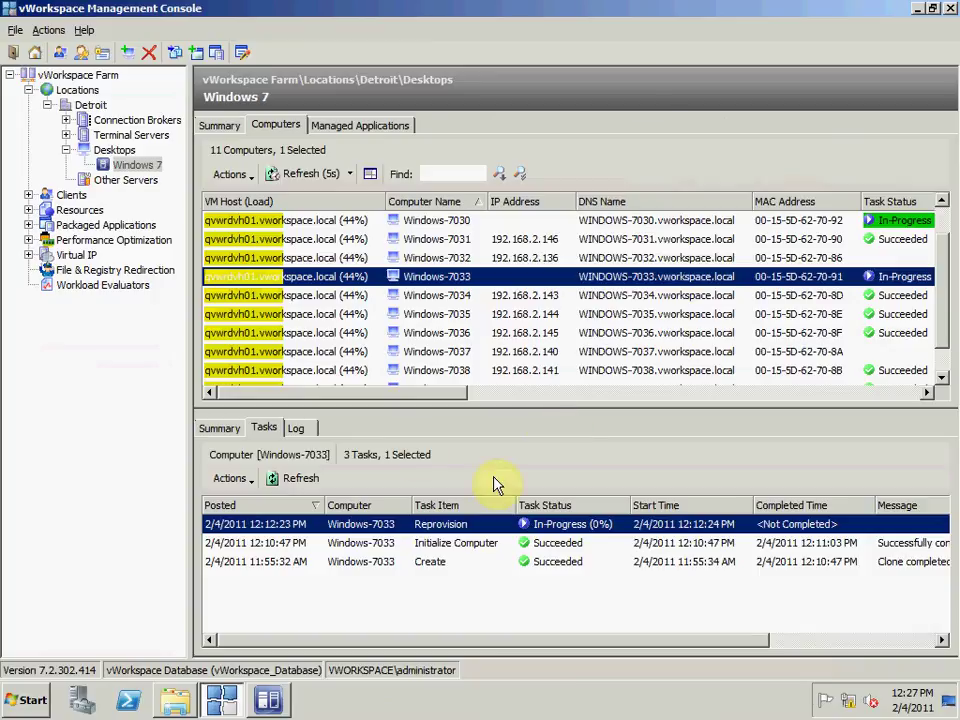
{"action": "left_click", "coordinate": [306, 175]}
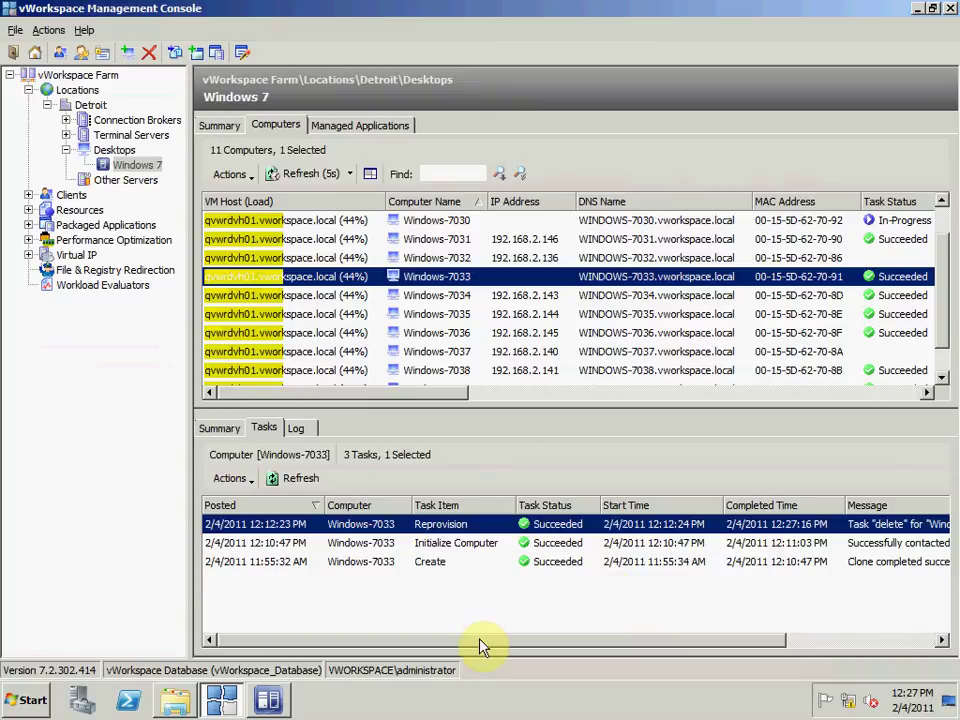
{"action": "left_click", "coordinate": [268, 700]}
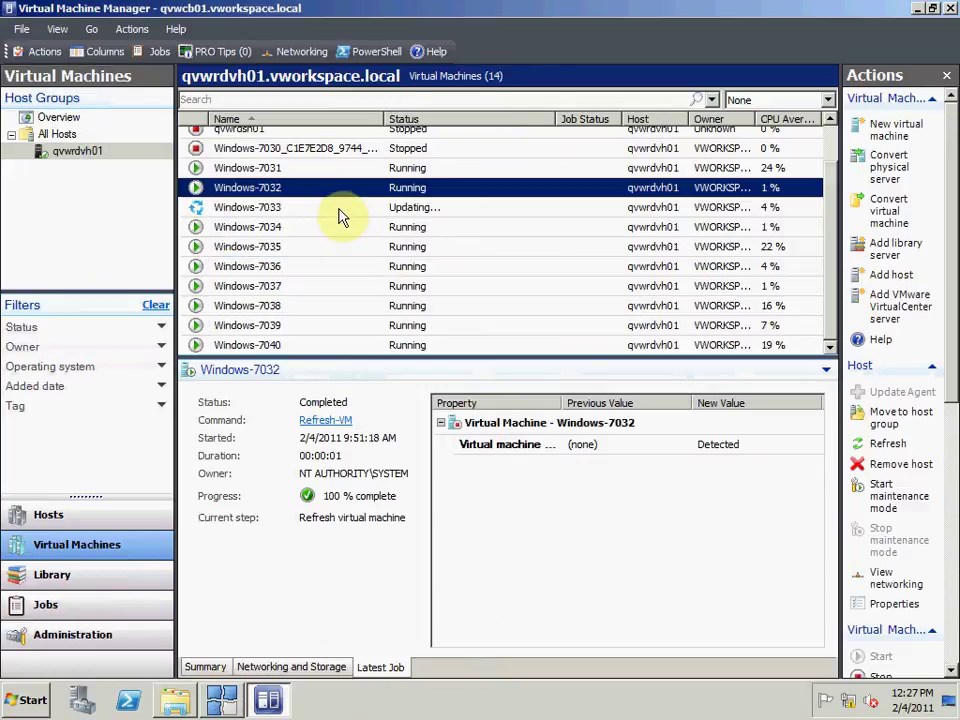
{"action": "left_click", "coordinate": [339, 210]}
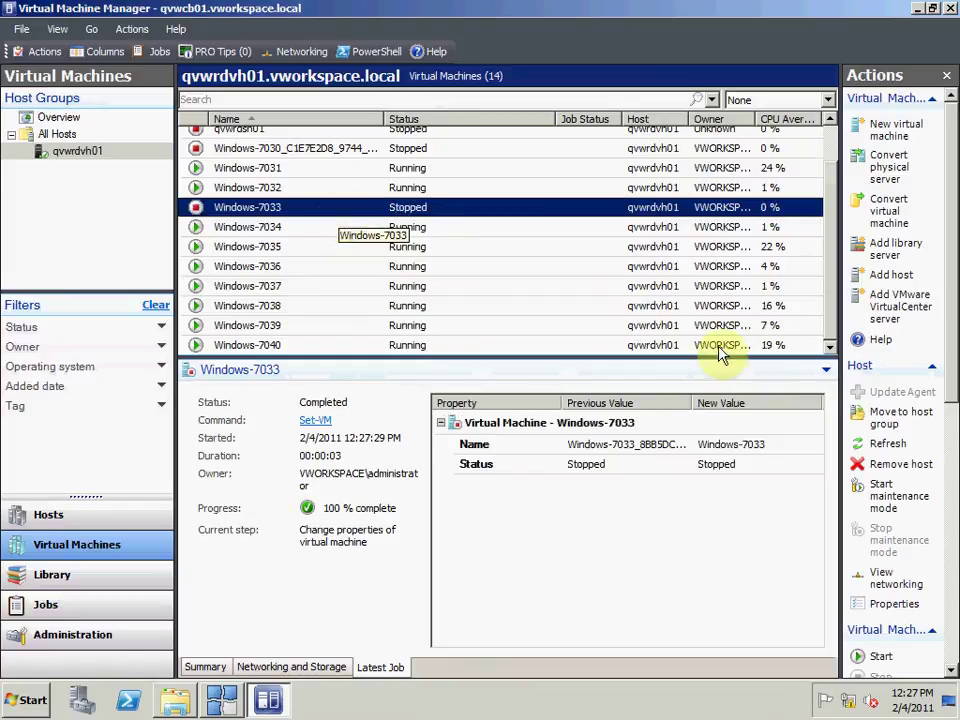
Step: Start the stopped Windows-7033 VM and connect its console to reach the logon screen
{"action": "right_click", "coordinate": [507, 218]}
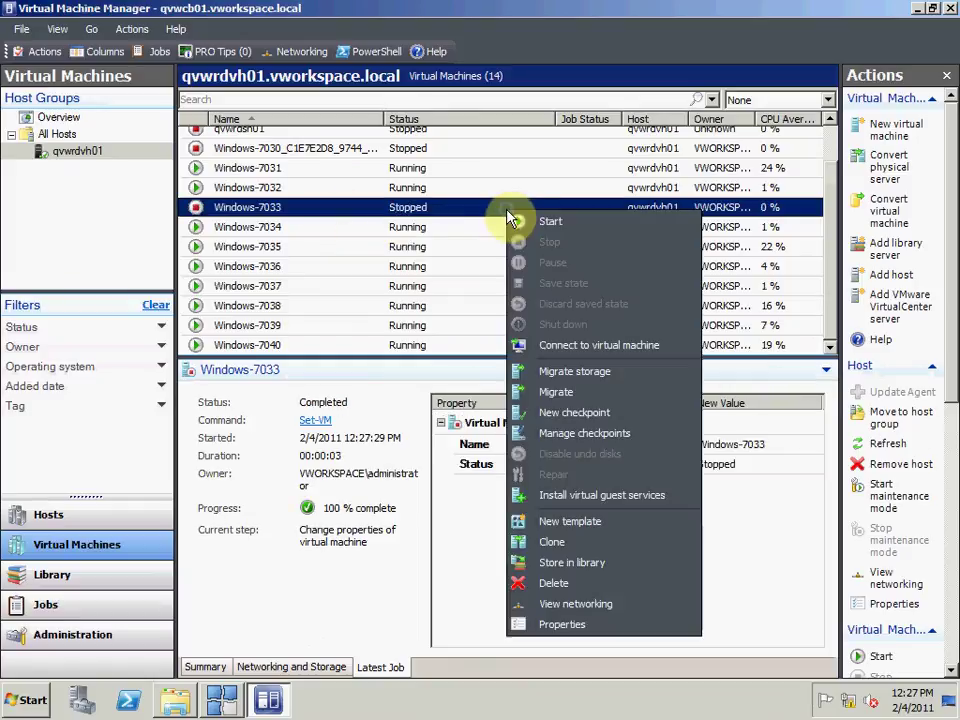
{"action": "left_click", "coordinate": [578, 347]}
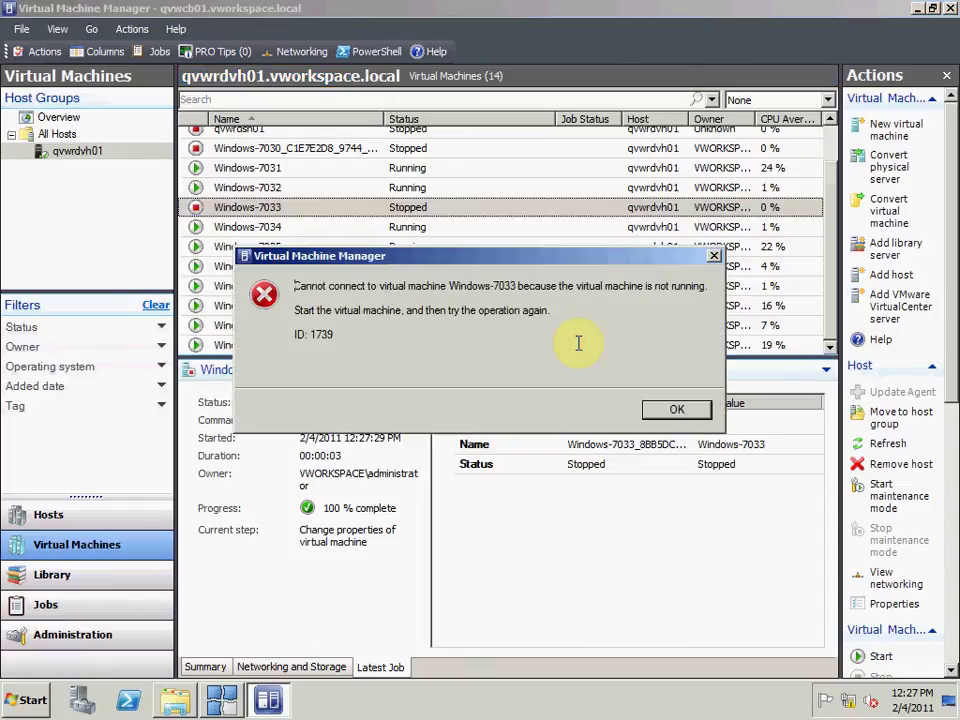
{"action": "left_click", "coordinate": [666, 410]}
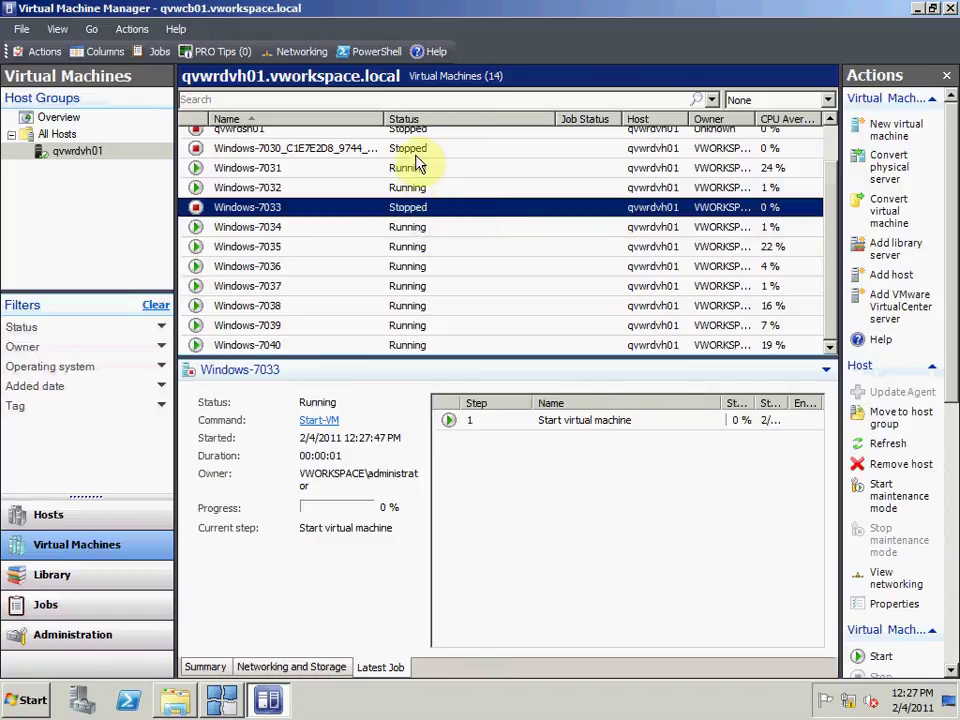
{"action": "right_click", "coordinate": [421, 213]}
{"action": "left_click", "coordinate": [500, 338]}
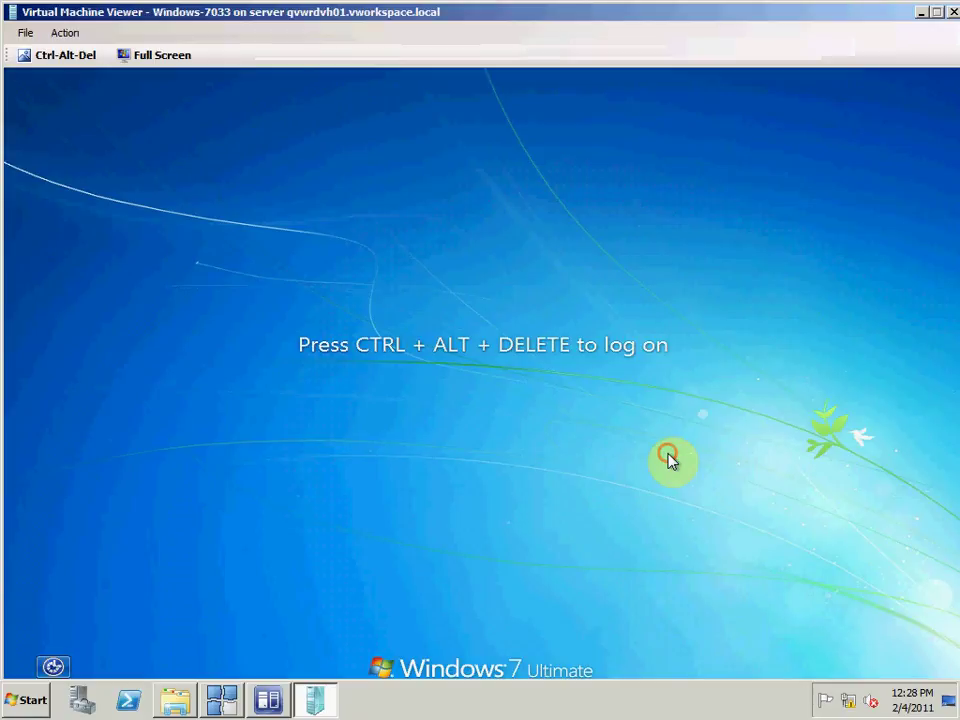
Step: Send Ctrl-Alt-Del and sign in with the domain administrator's user name and password
{"action": "left_click", "coordinate": [73, 55]}
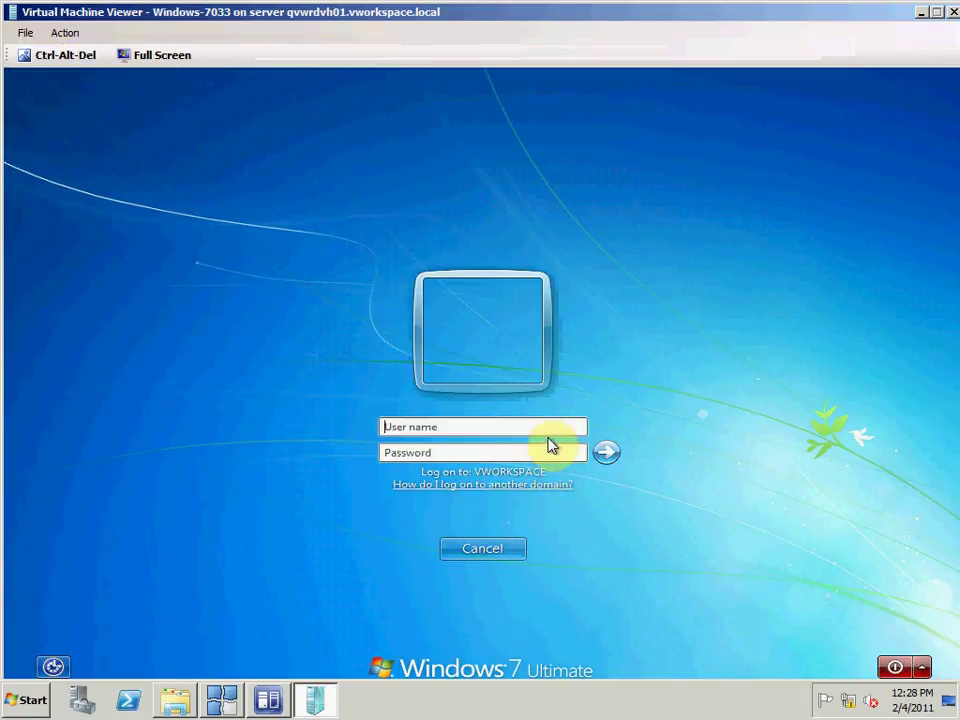
{"action": "type", "text": "admin"}
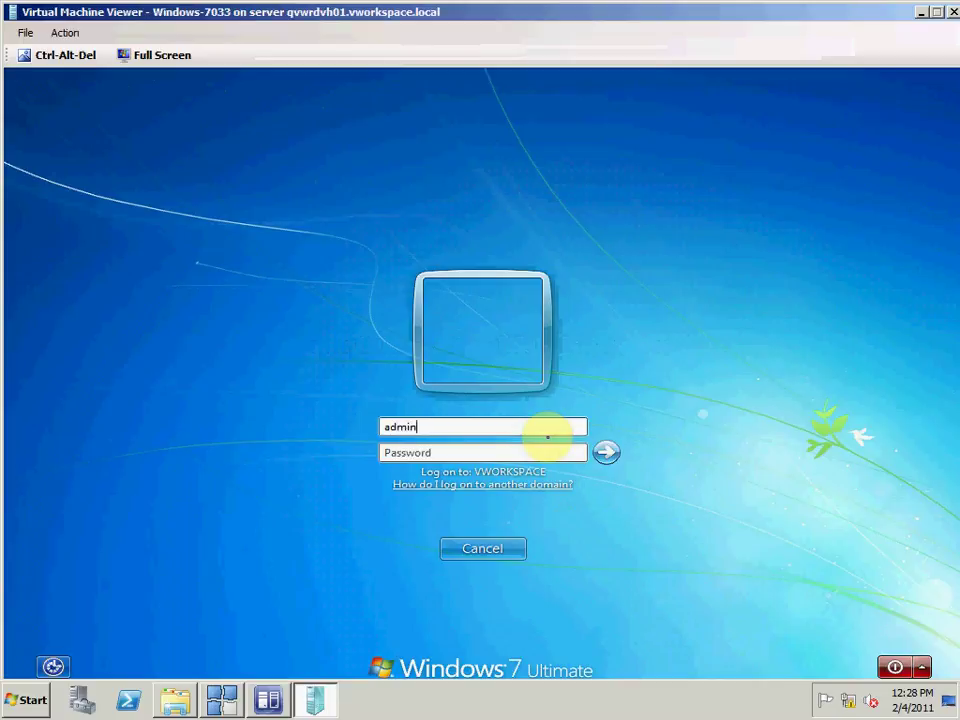
{"action": "type", "text": "istrator"}
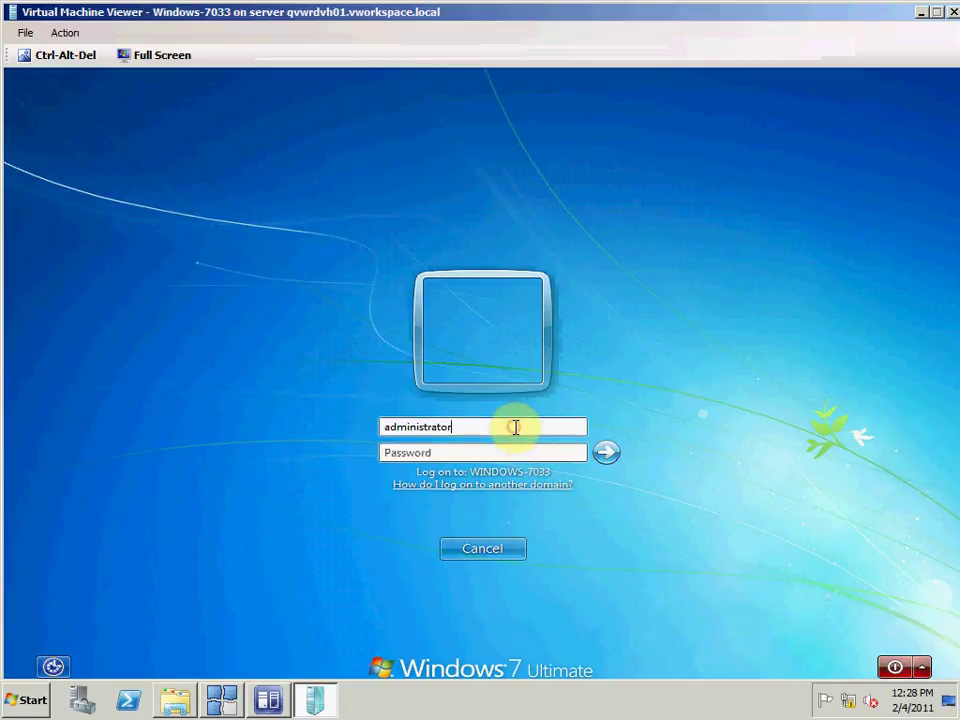
{"action": "type", "text": "@vwor"}
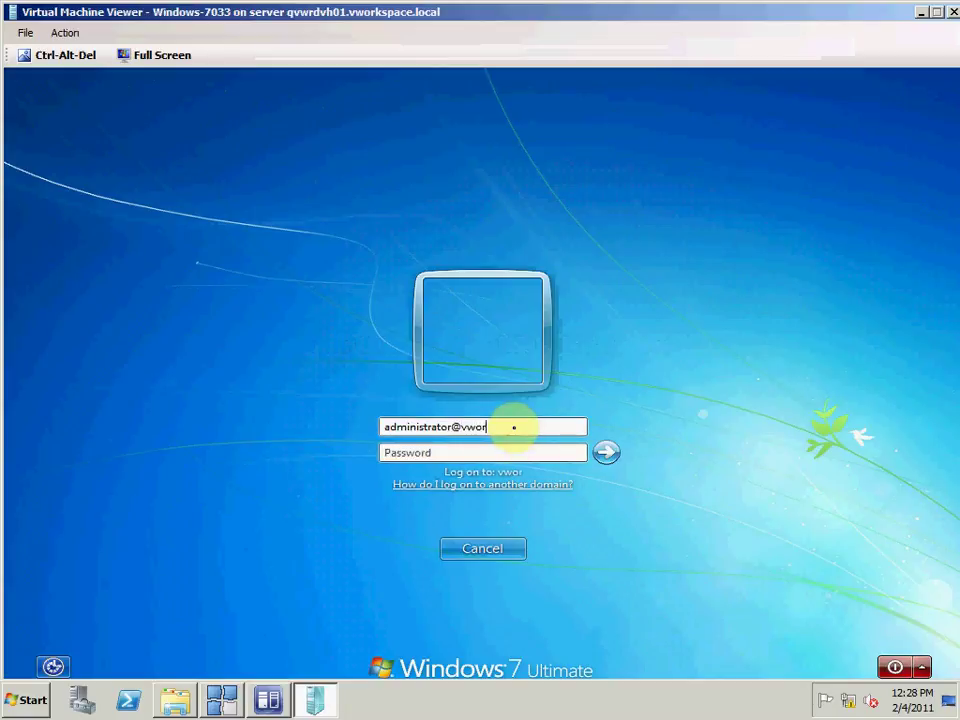
{"action": "type", "text": "kspace"}
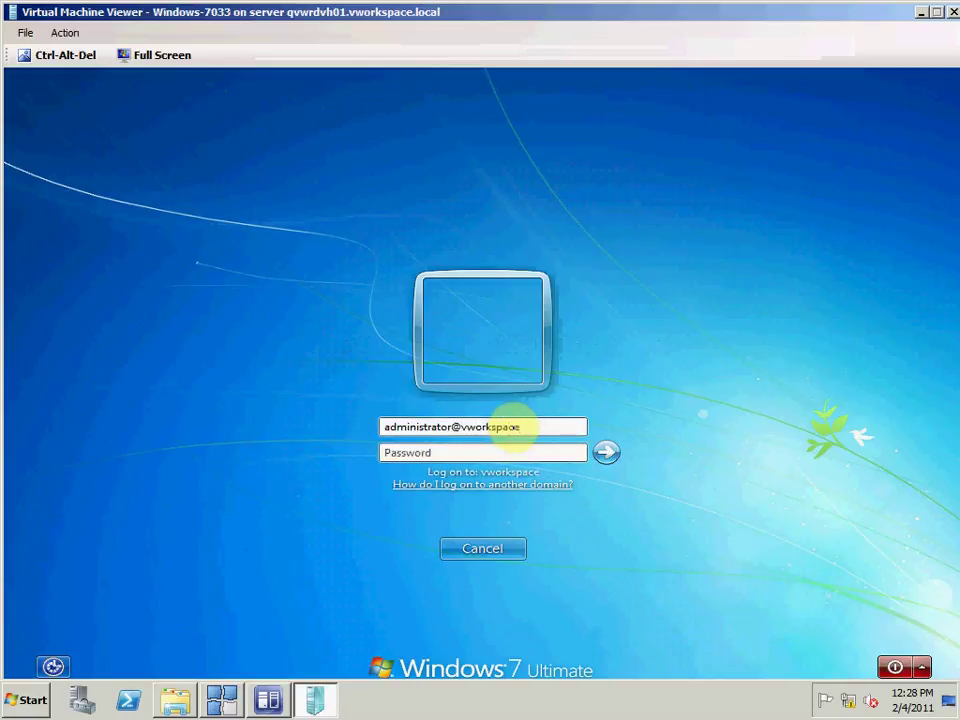
{"action": "type", "text": "."}
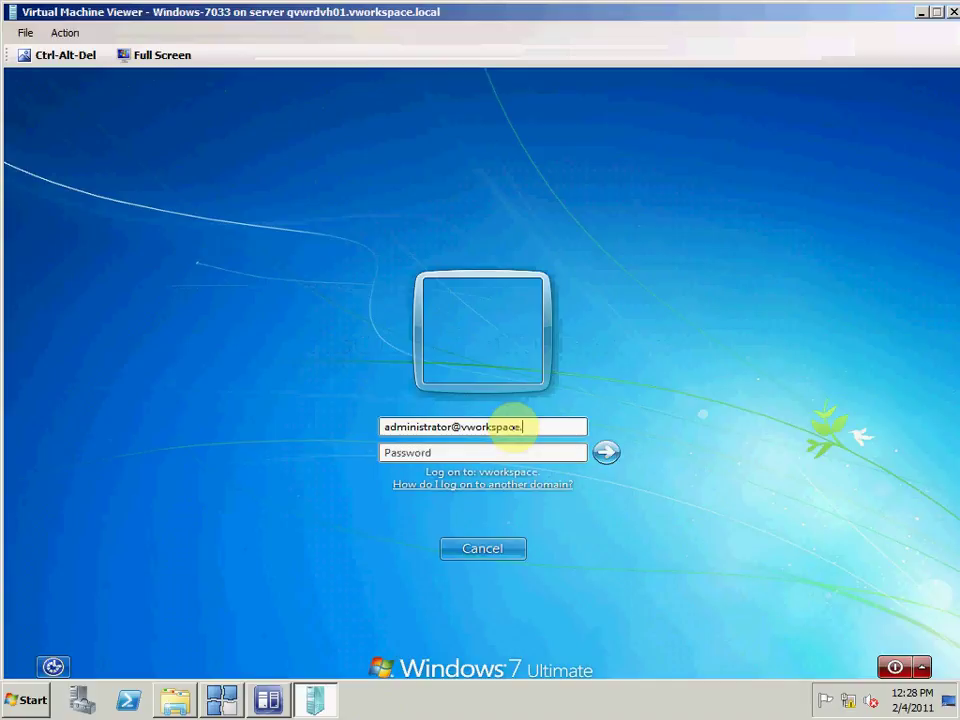
{"action": "type", "text": "local"}
{"action": "key", "text": "Tab"}
{"action": "type", "text": "P"}
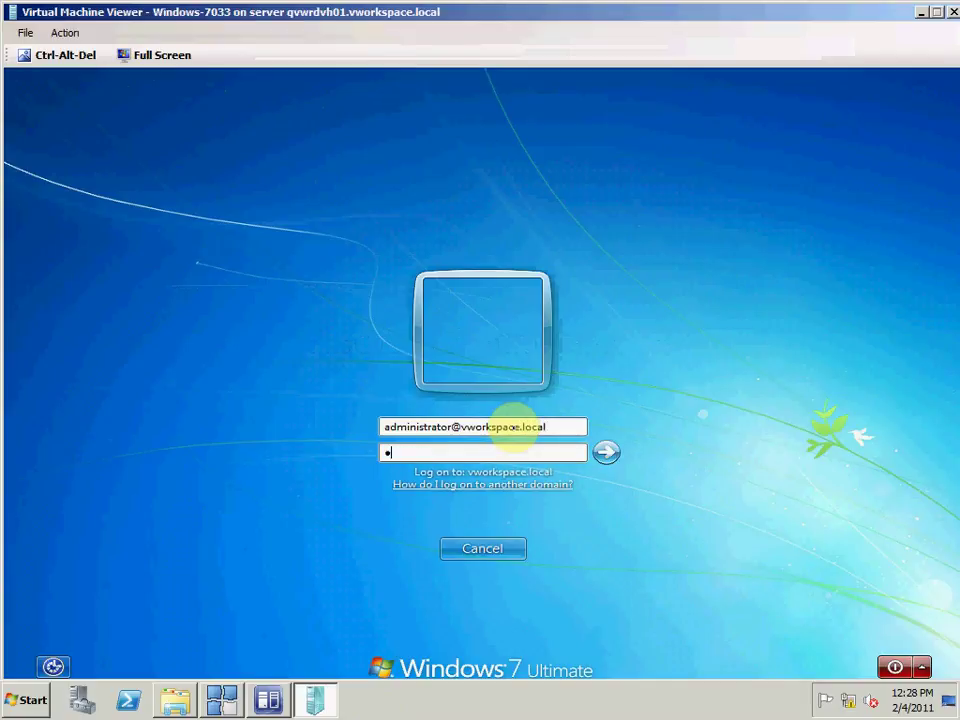
{"action": "type", "text": "assword1!"}
{"action": "key", "text": "Return"}
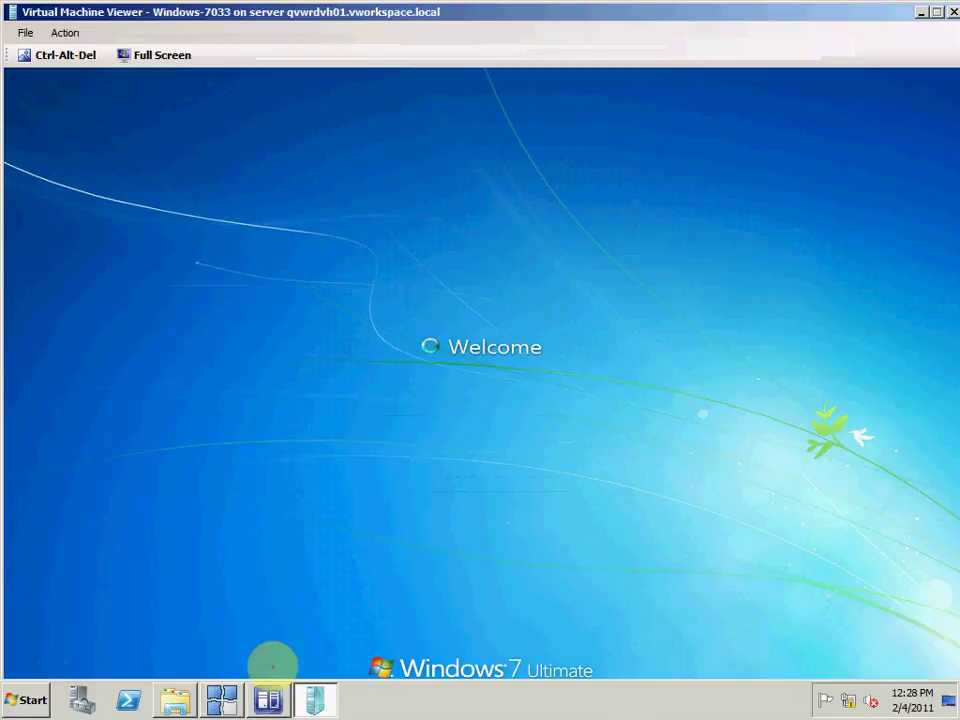
Step: Set the vWorkspace computer list to refresh Every 30 Seconds
{"action": "left_click", "coordinate": [223, 704]}
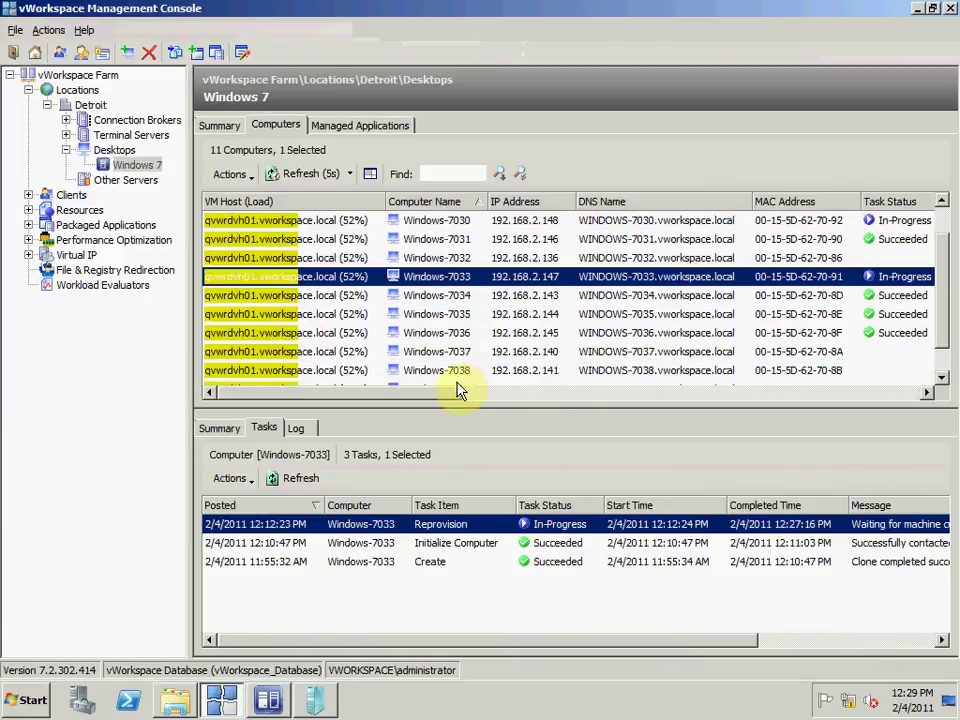
{"action": "left_click_drag", "start_coordinate": [450, 390], "coordinate": [401, 388]}
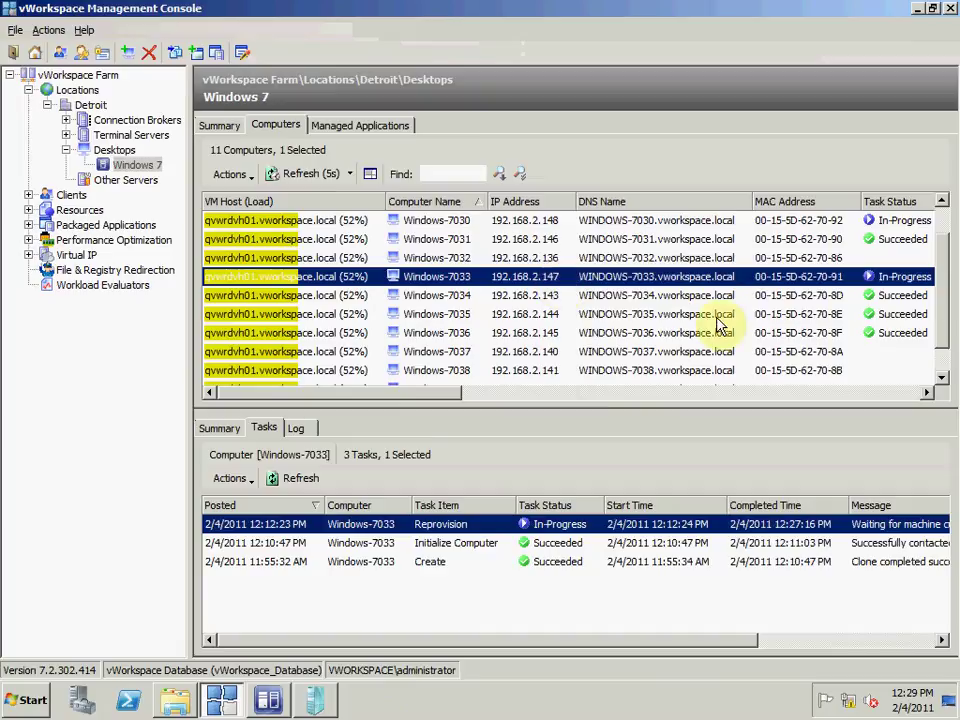
{"action": "left_click", "coordinate": [925, 393]}
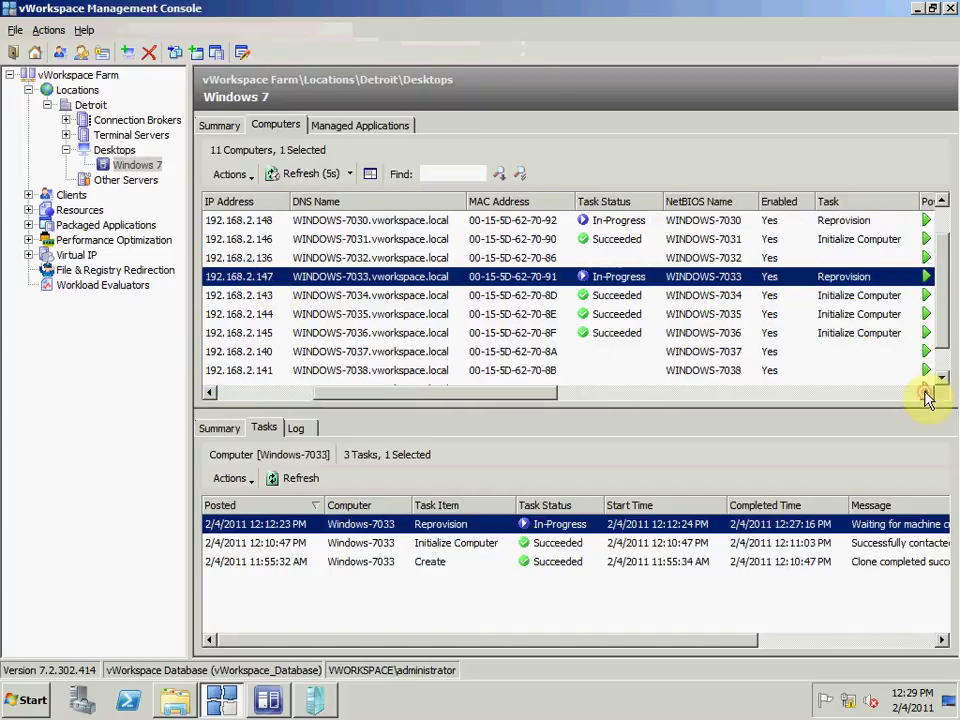
{"action": "left_click", "coordinate": [925, 394]}
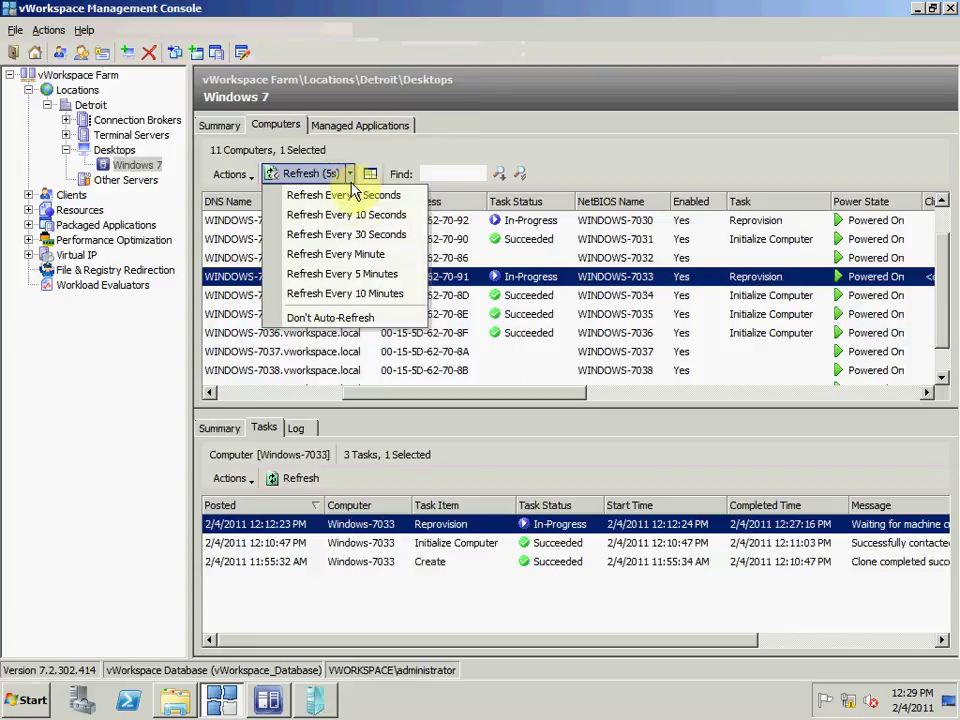
{"action": "left_click", "coordinate": [348, 236]}
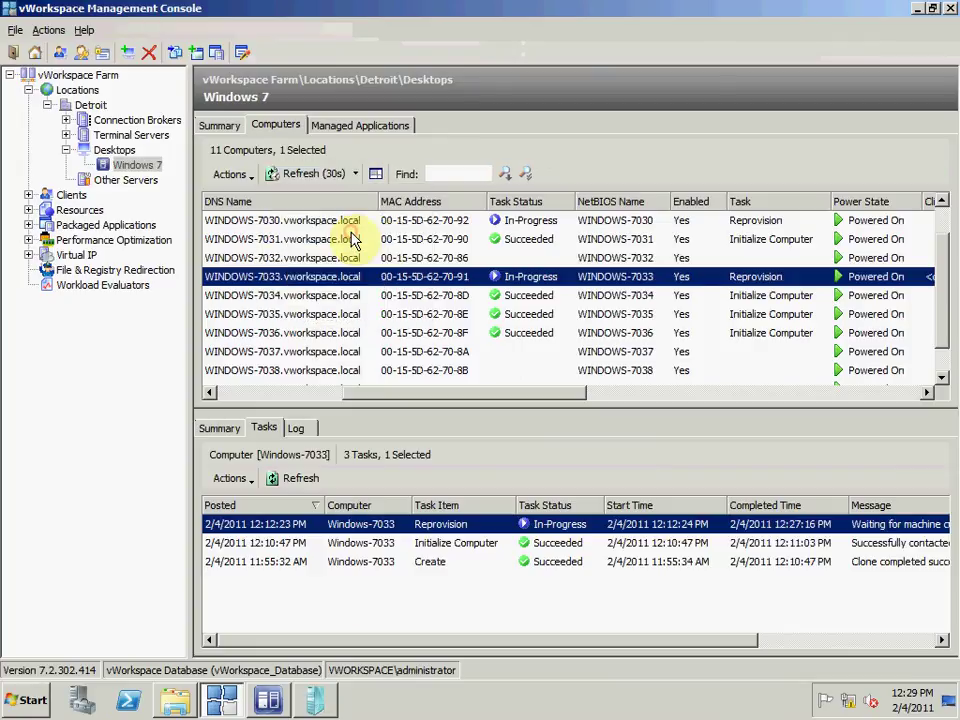
Step: Scroll to the Logon State column to confirm Windows-7033 is Logged On, then return to the viewer
{"action": "left_click_drag", "start_coordinate": [543, 396], "coordinate": [720, 388]}
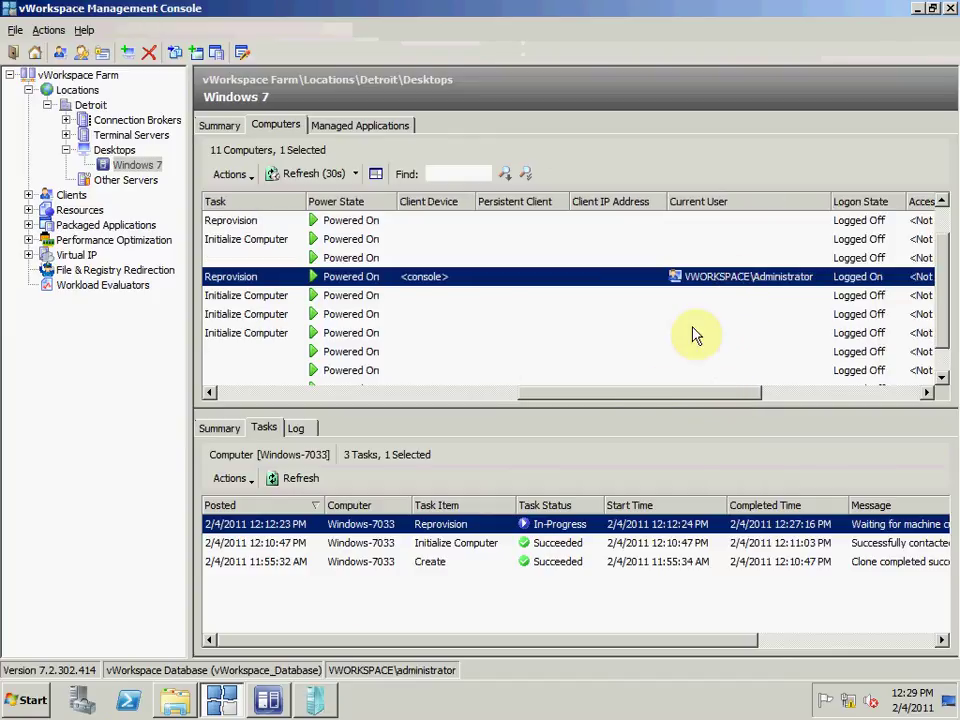
{"action": "left_click_drag", "start_coordinate": [671, 394], "coordinate": [429, 413]}
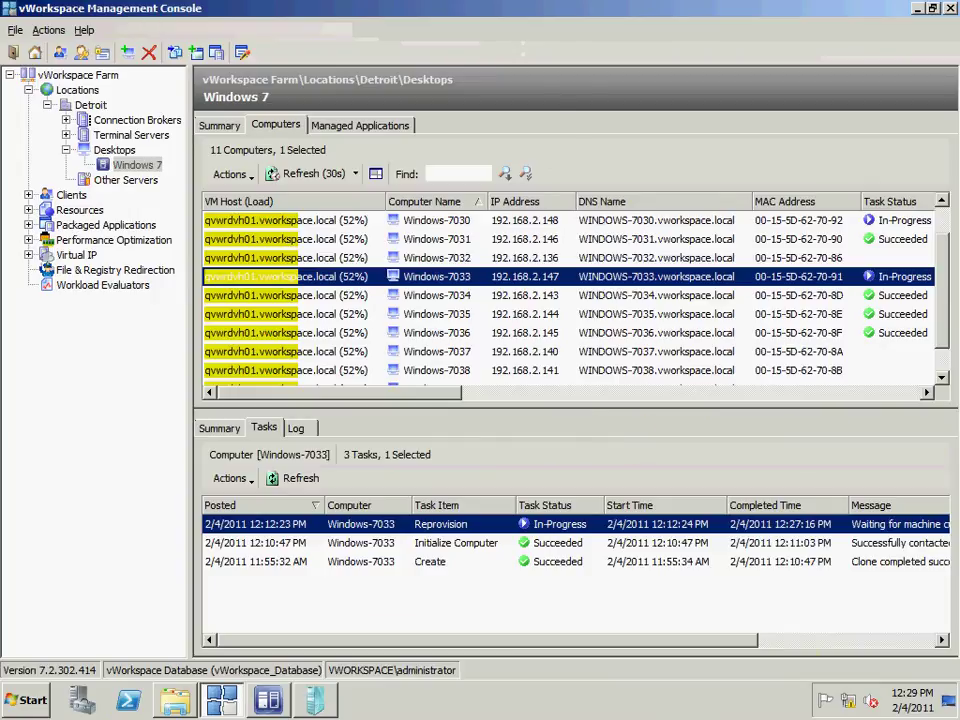
{"action": "left_click", "coordinate": [310, 700]}
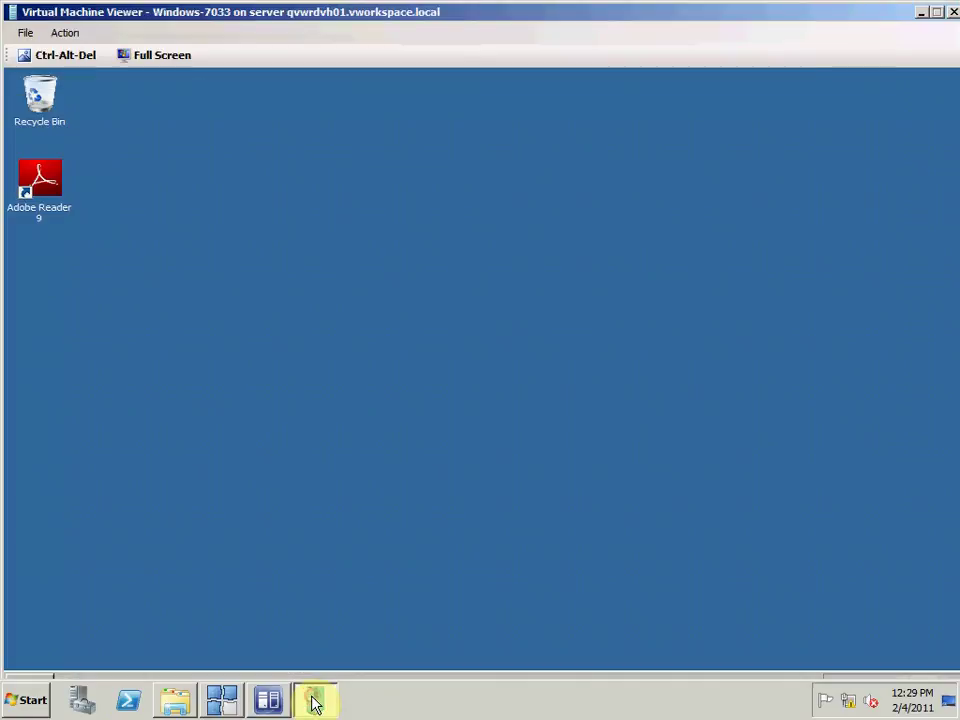